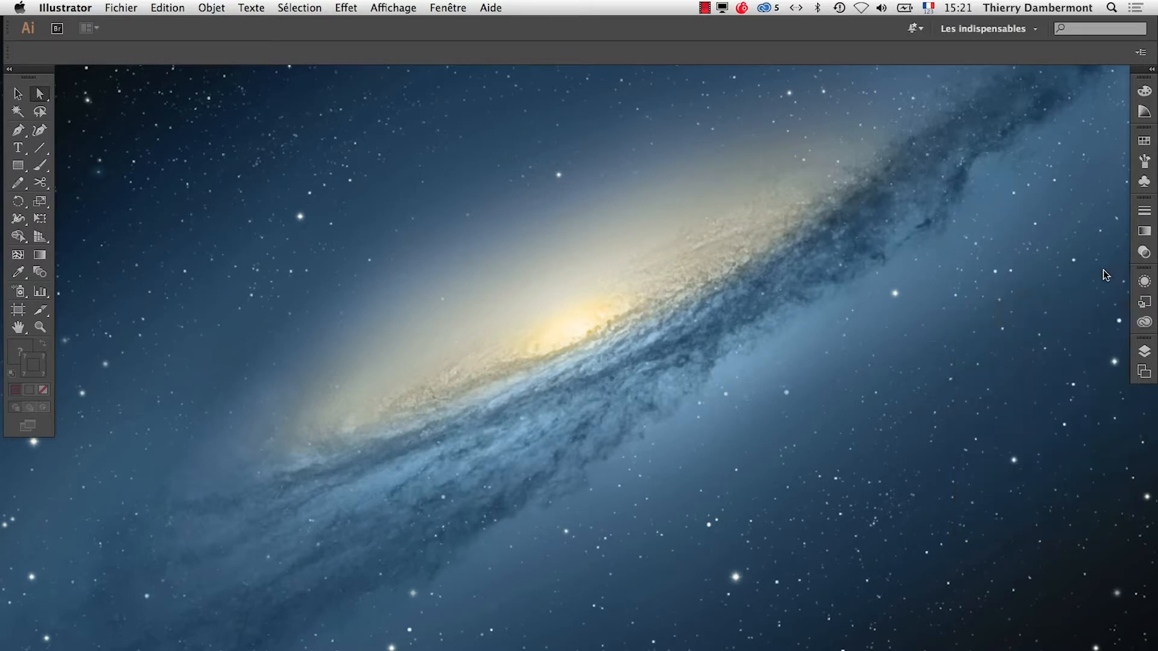
Create a new one-artboard A4 document in landscape orientation, 297 × 210 mm, in RVB mode.
click(121, 7)
click(142, 23)
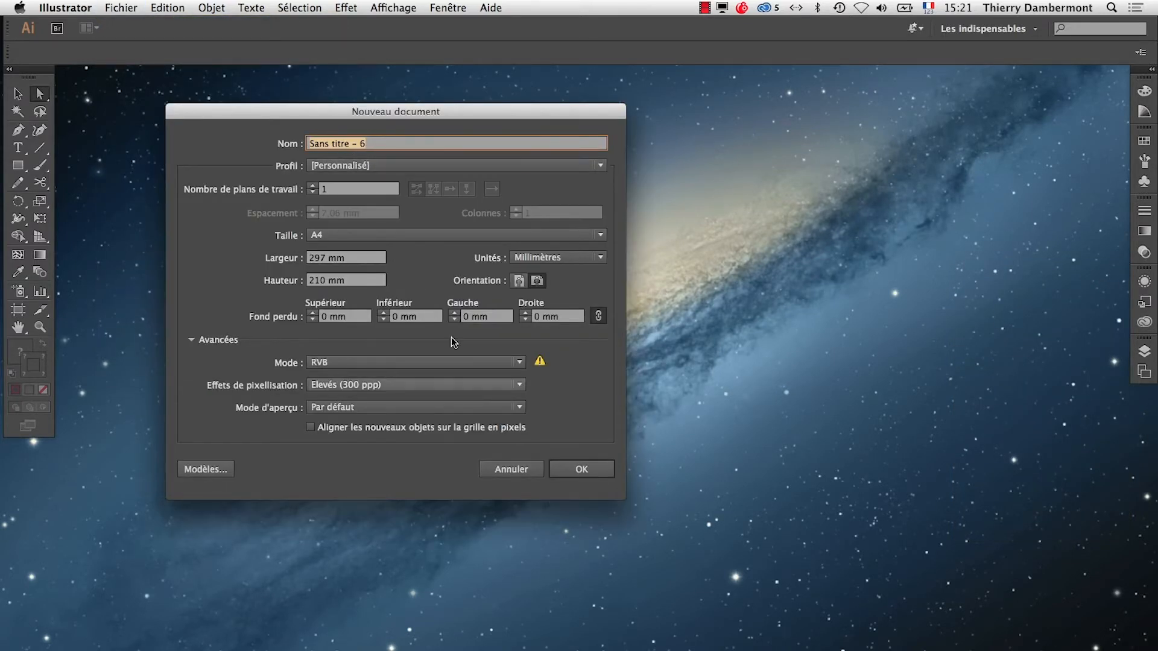
click(606, 470)
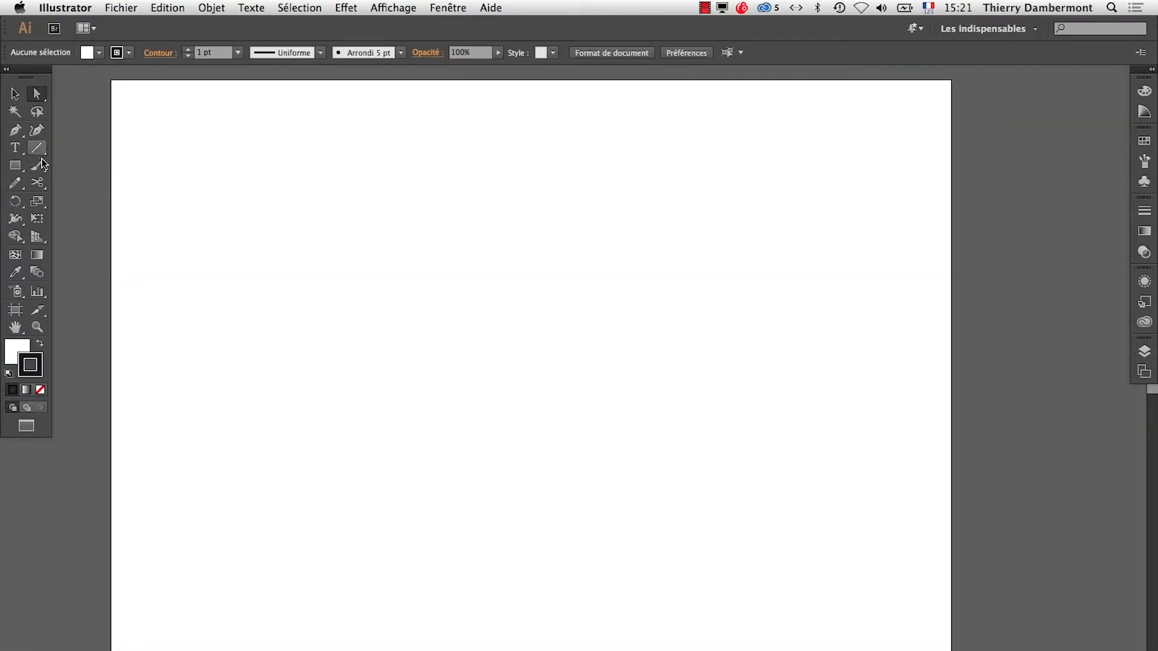
Add the point text "WOW" on the artboard, then finish editing and deselect it.
click(18, 148)
click(347, 350)
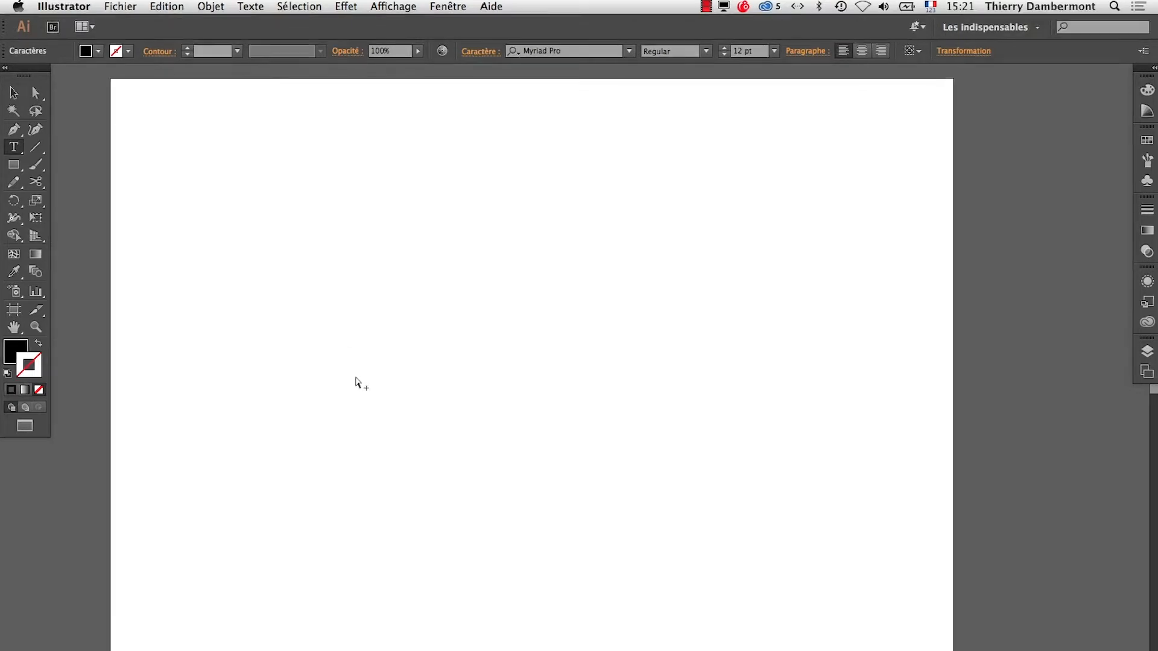
text(W)
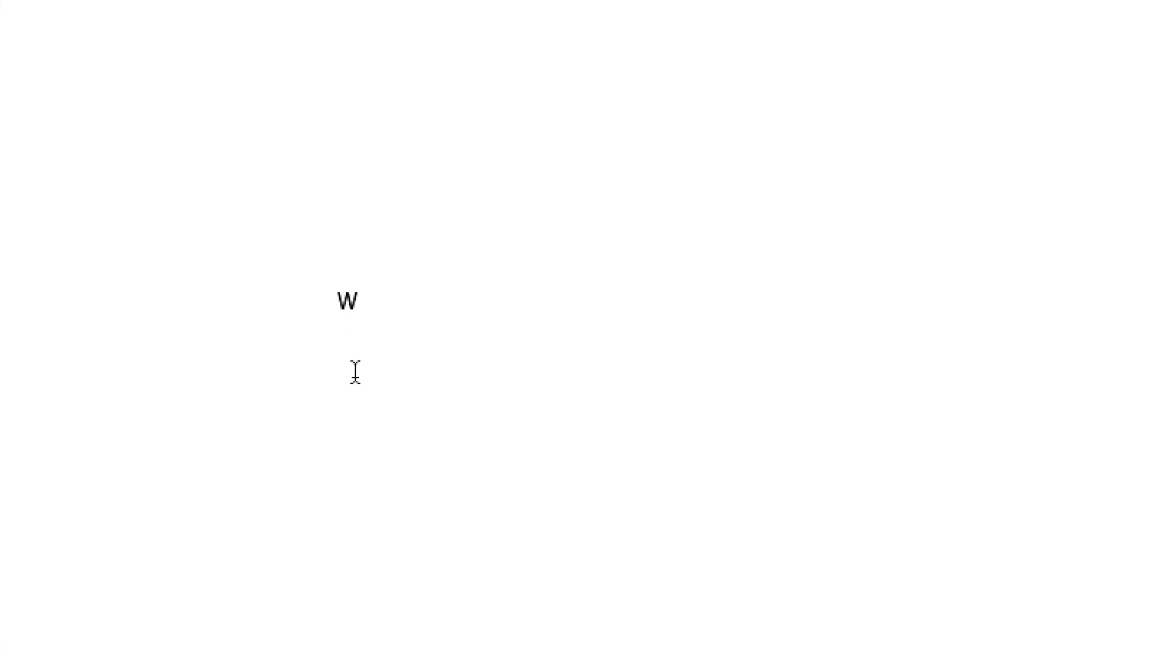
text(OW)
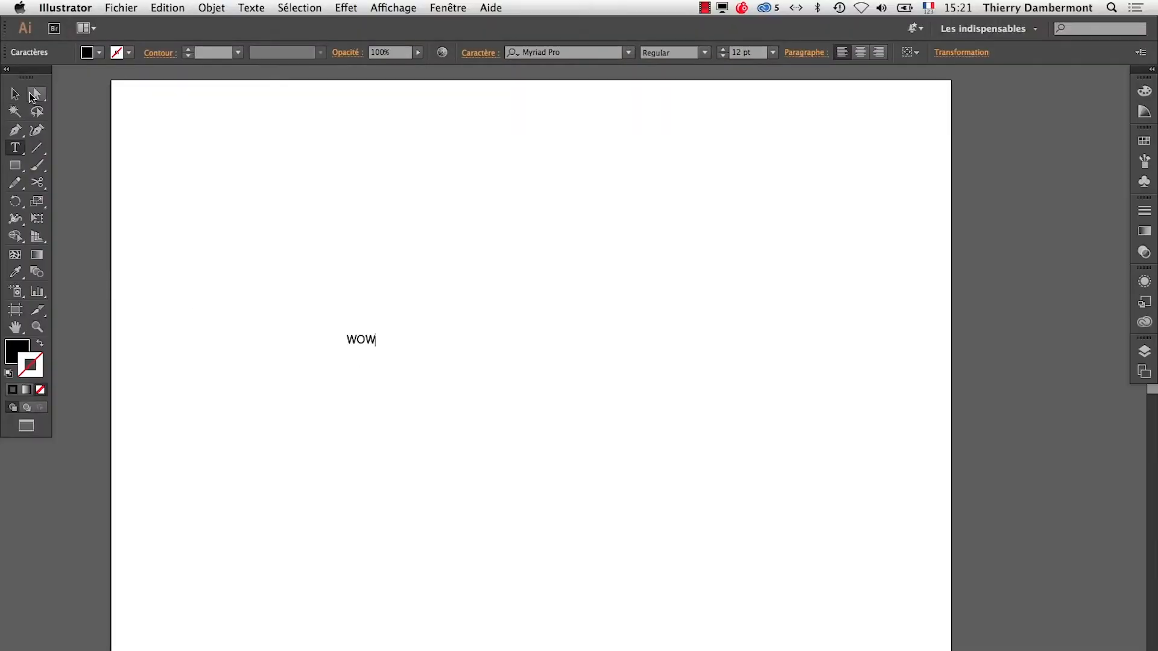
click(26, 95)
click(177, 284)
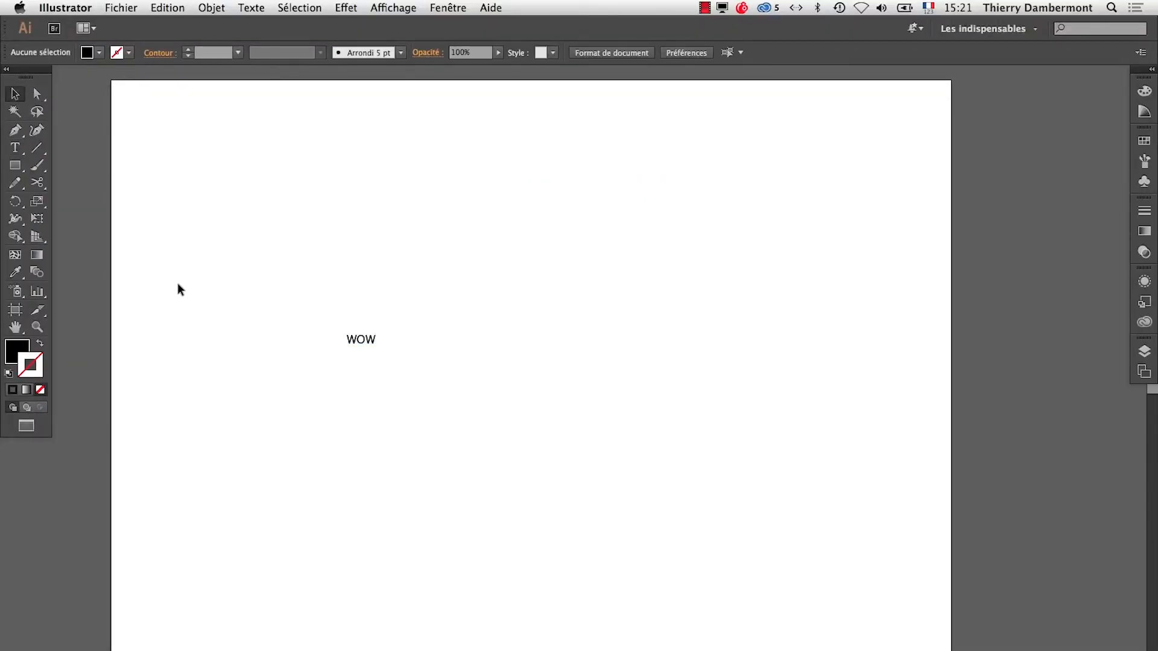
Scale the WOW text up proportionally about its centre to roughly 229 pt with the Free Transform tool.
drag(314, 309, 438, 430)
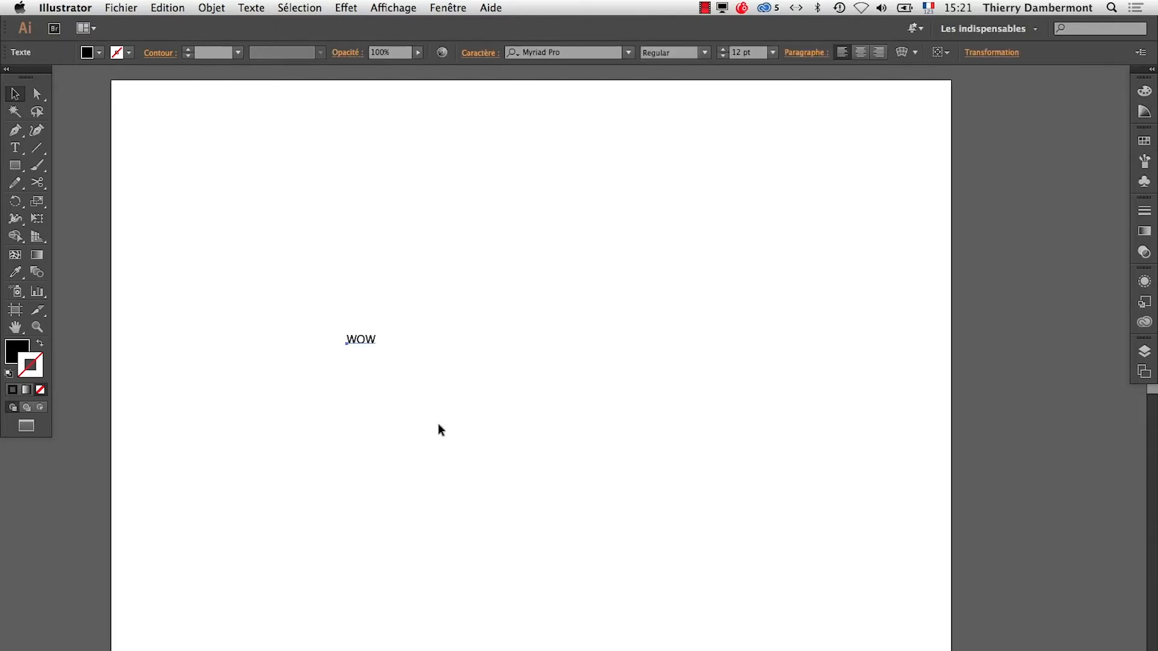
key(e)
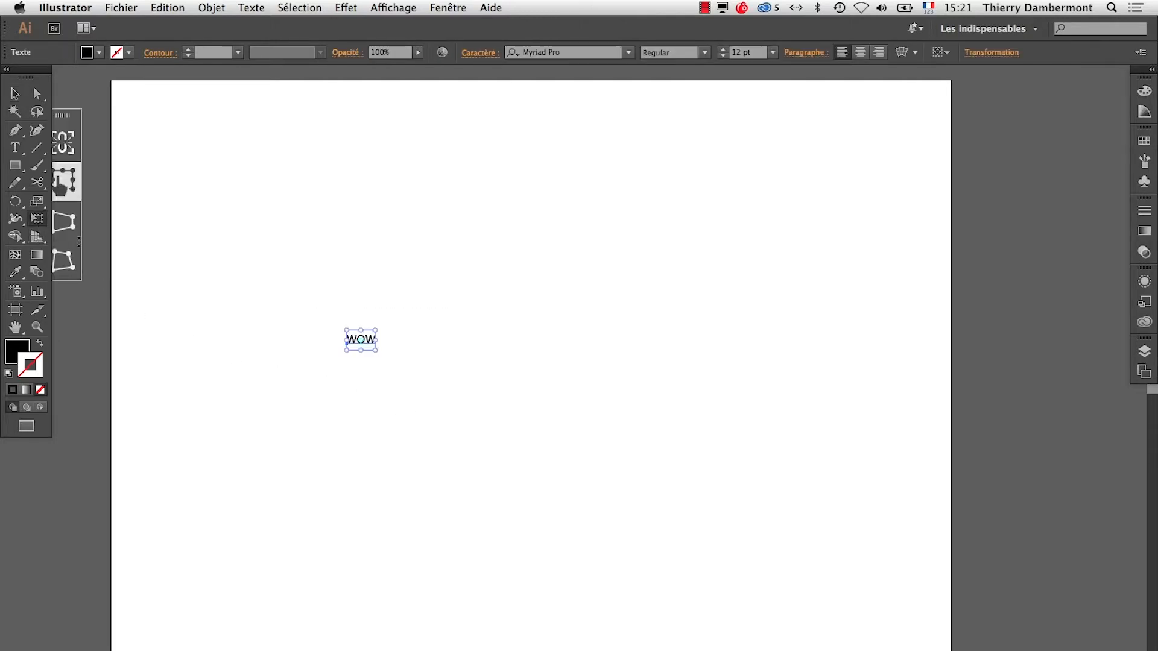
drag(375, 350, 525, 409)
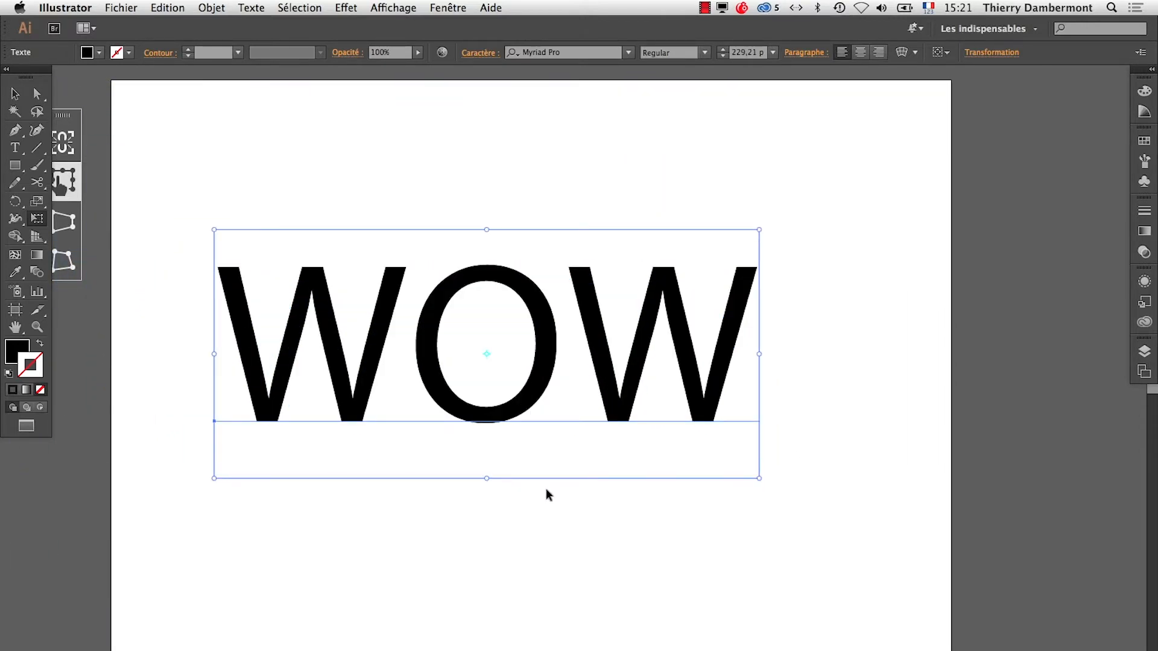
Display the Caractère settings for the selected WOW text.
click(448, 7)
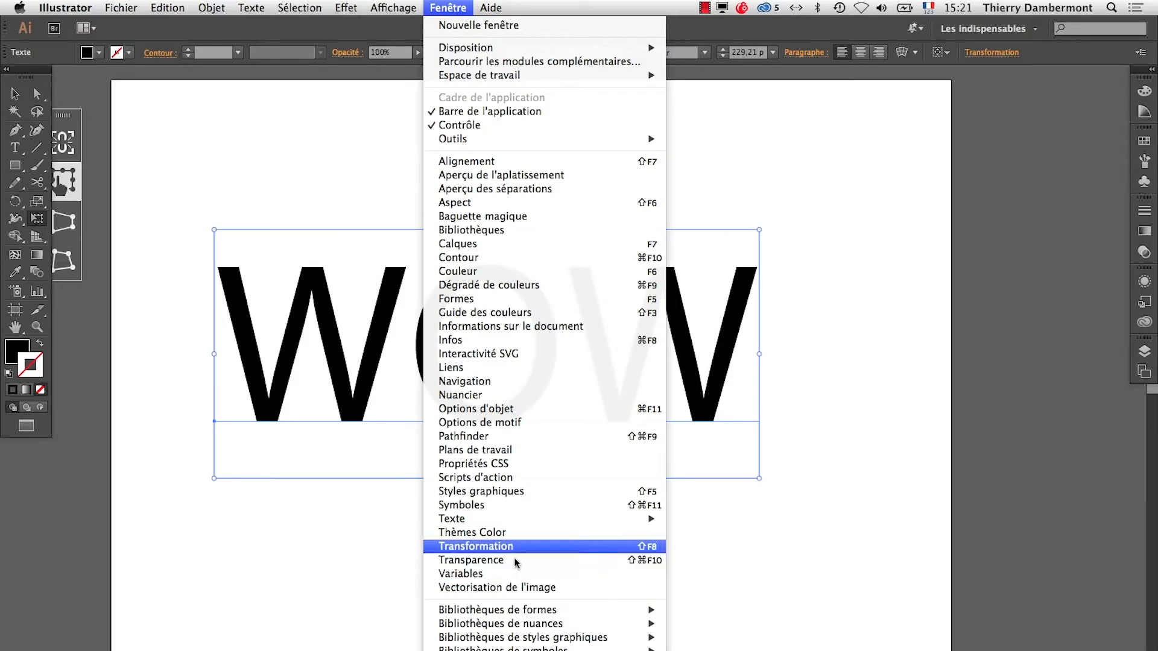
mouse_move(476, 519)
click(747, 520)
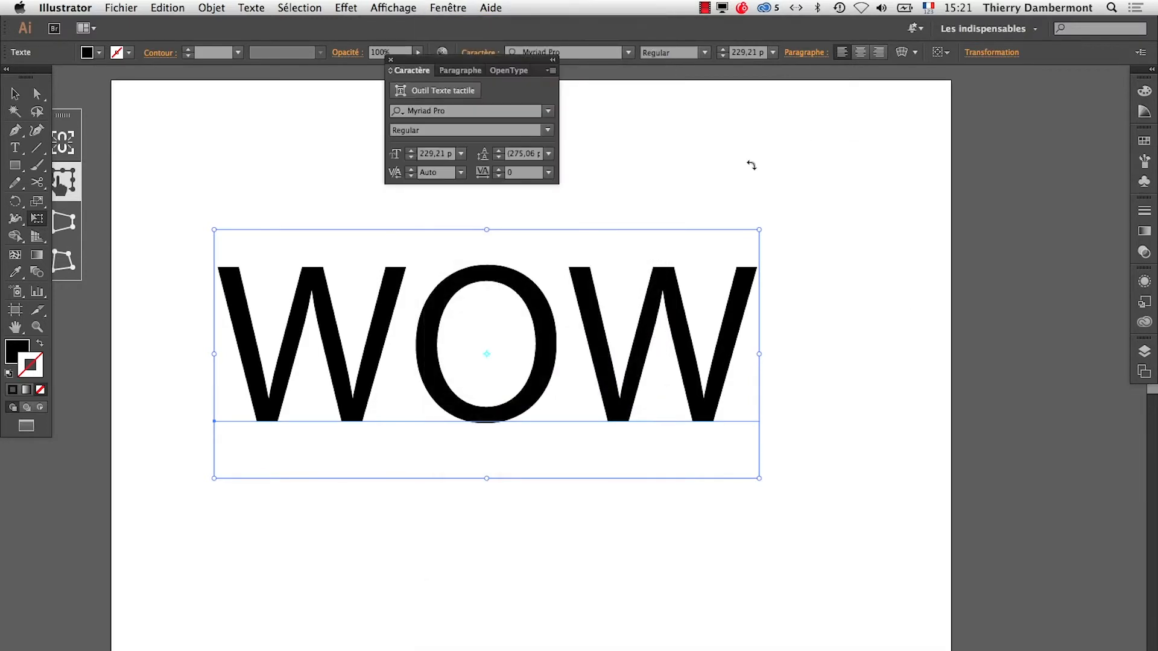
Try several neighbouring font families on the WOW text, from Myanmar MN to Monaco.
click(447, 114)
key(Up)
key(Up)
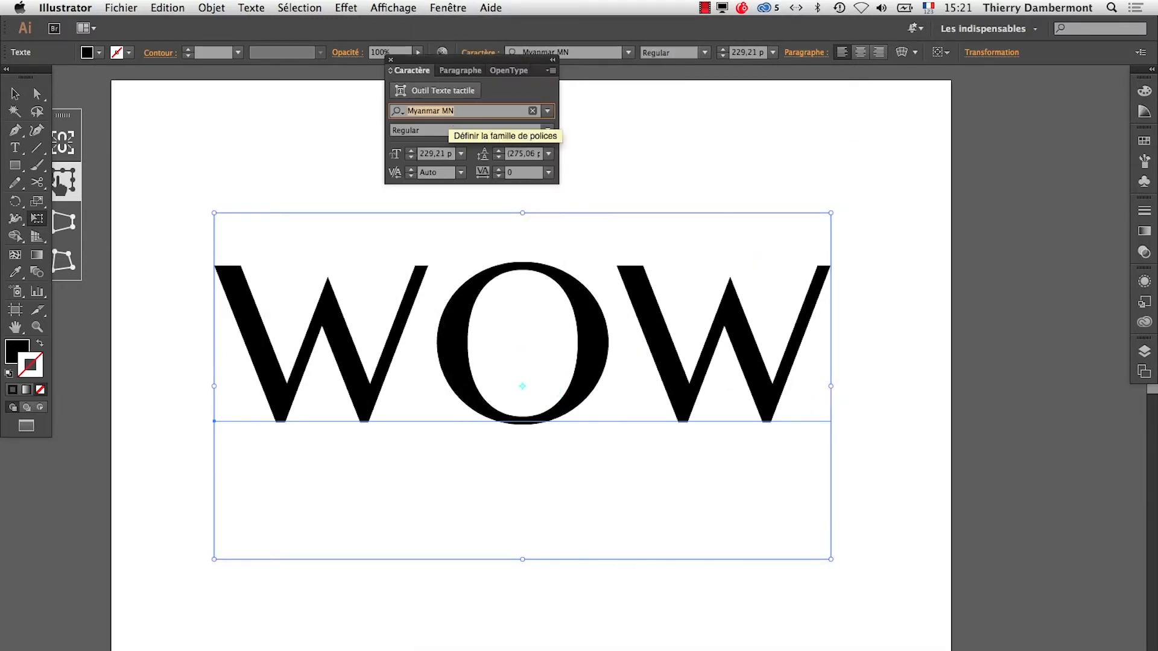
key(Up)
key(Up)
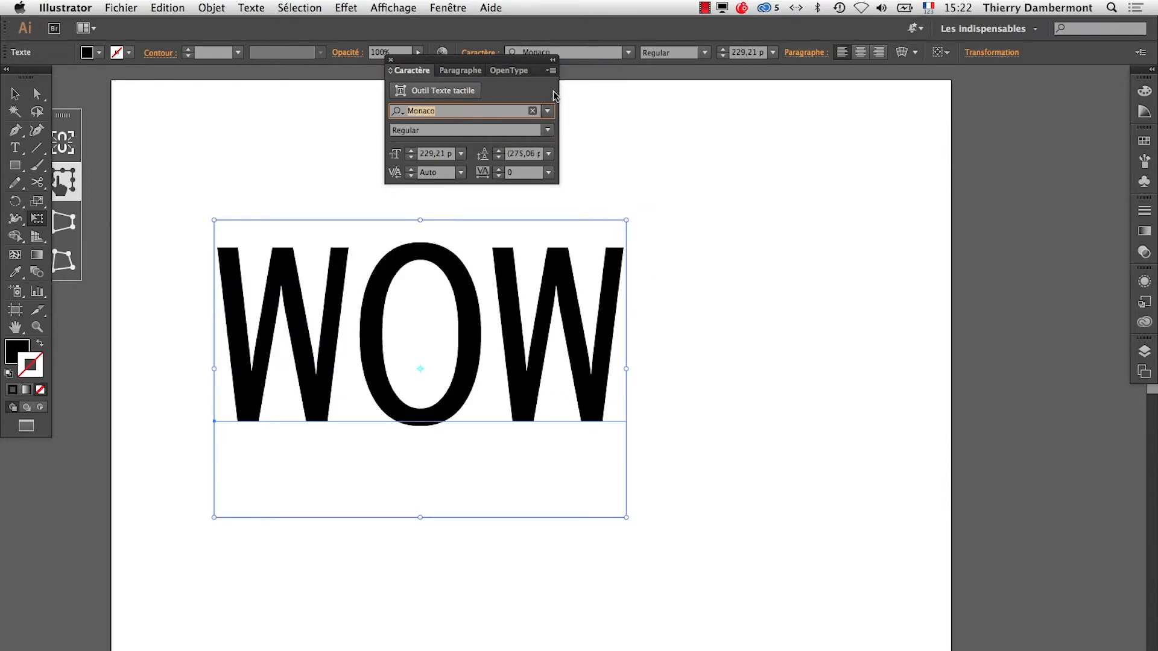
Try the font Jazz LET Plain:1.0 on the WOW text.
click(548, 111)
scroll(712, 305, up, 10)
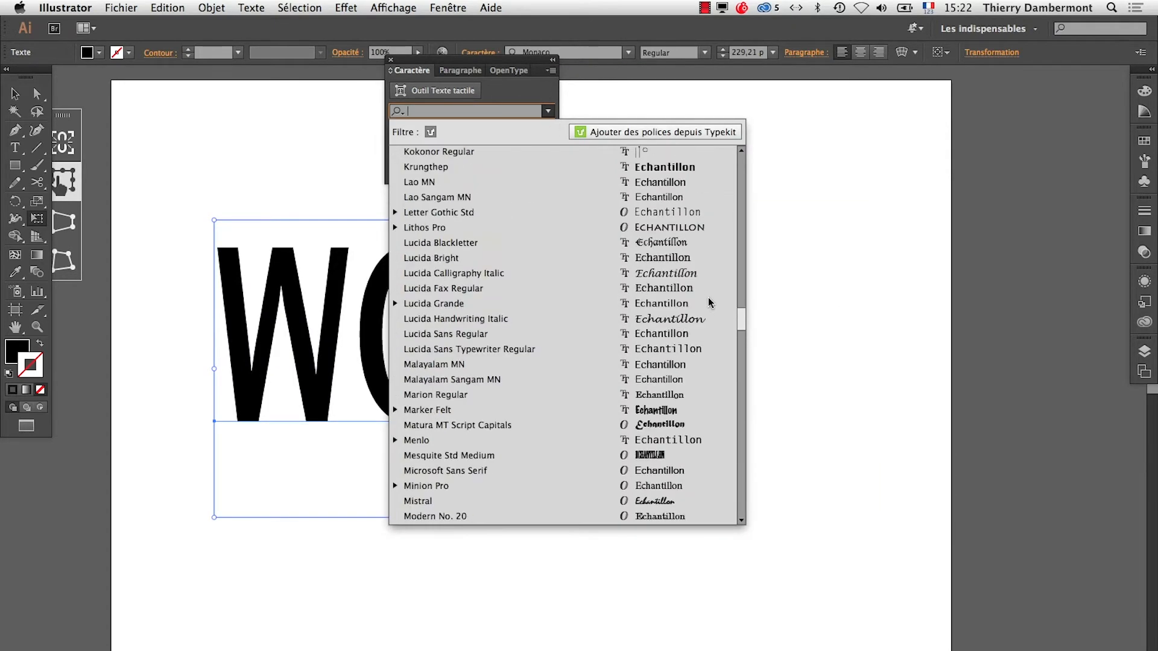
click(666, 181)
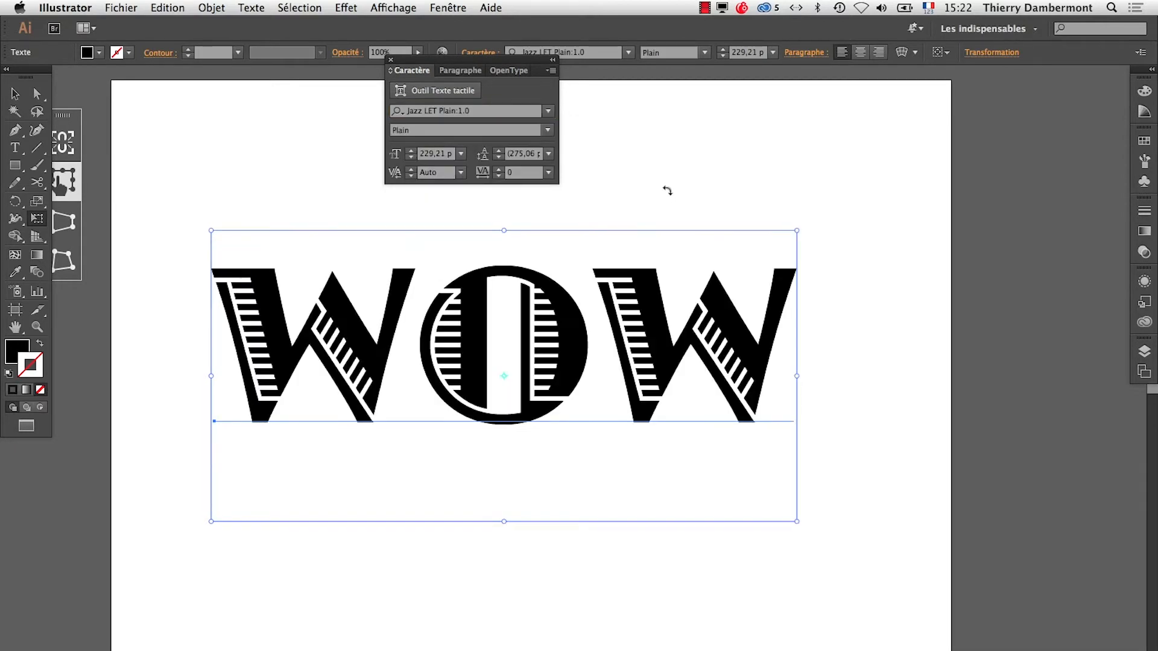
click(548, 111)
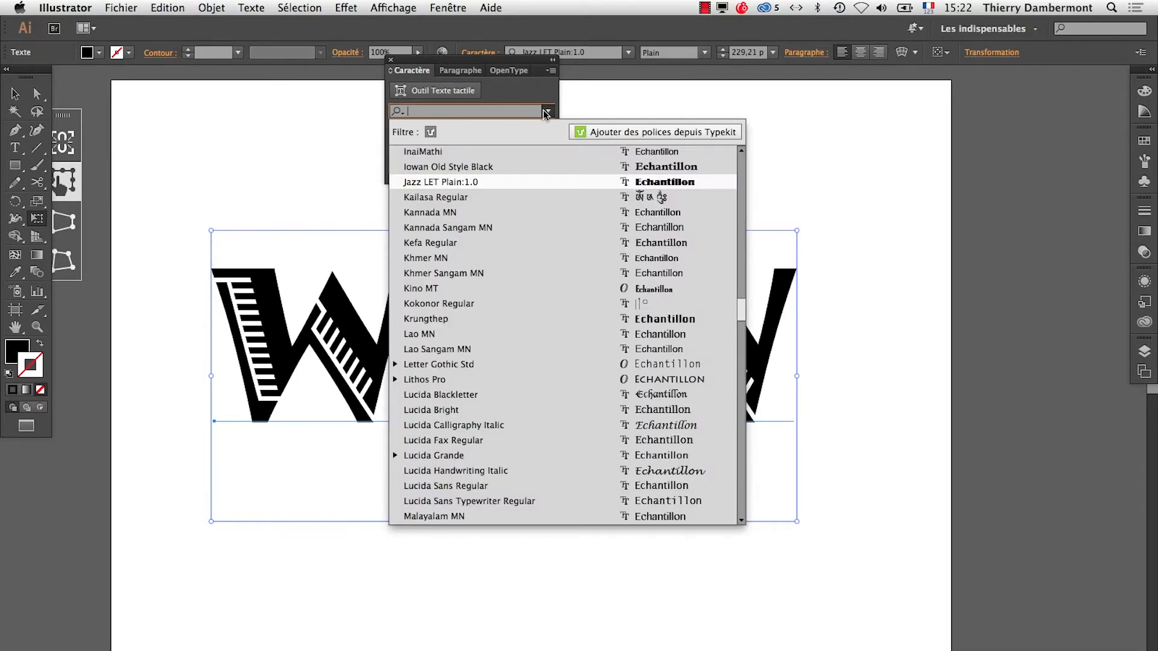
click(648, 187)
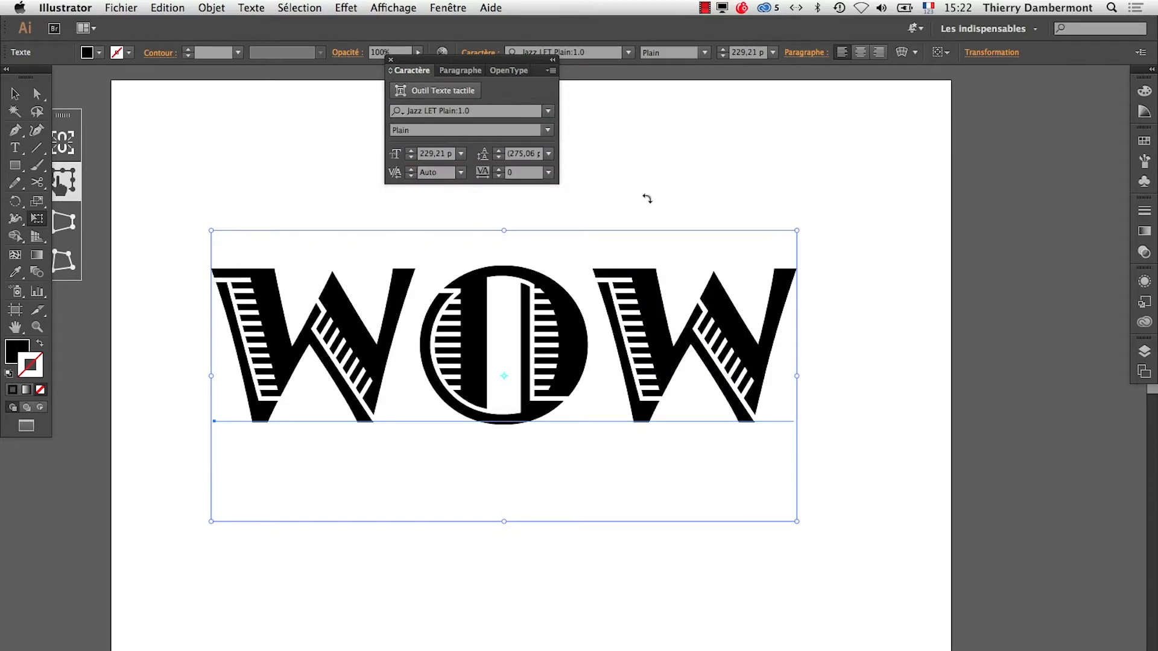
Set the WOW text's font to Impact Regular, leave the Free Transform tool and reselect the text.
click(545, 116)
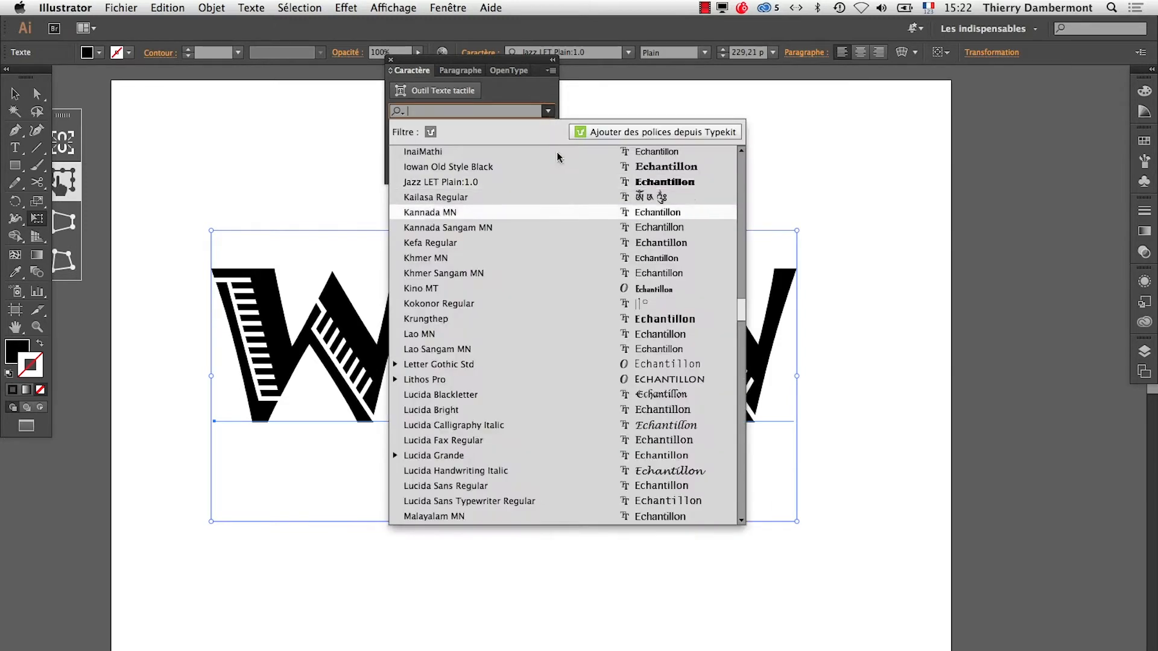
scroll(661, 241, up, 2)
click(661, 199)
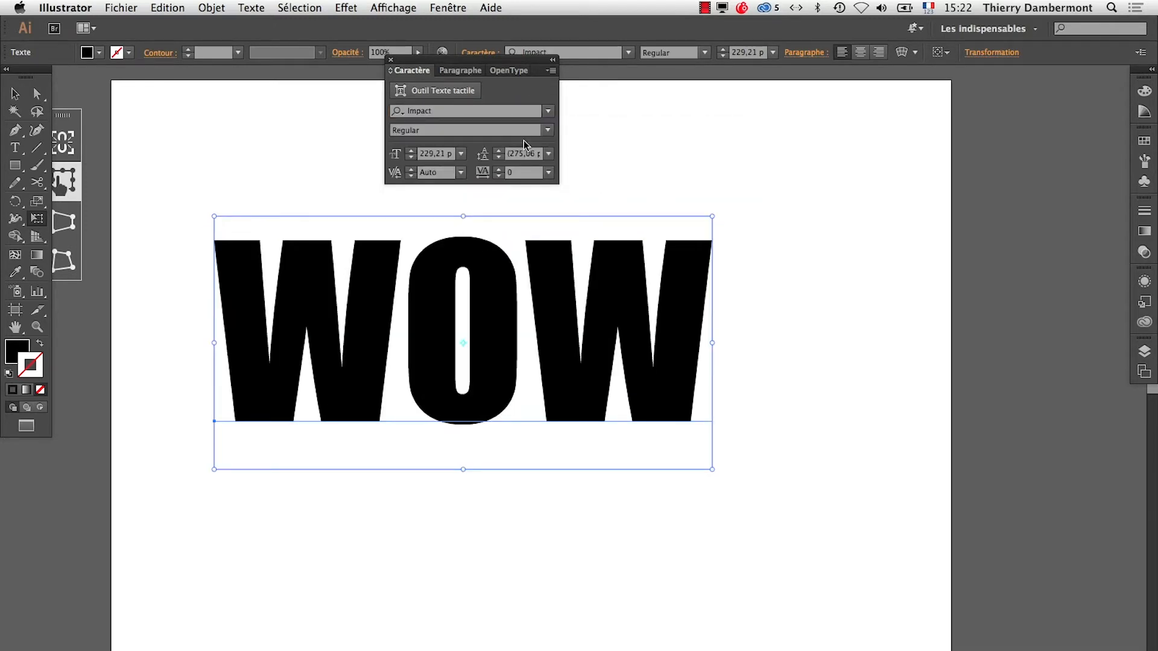
click(15, 94)
click(273, 144)
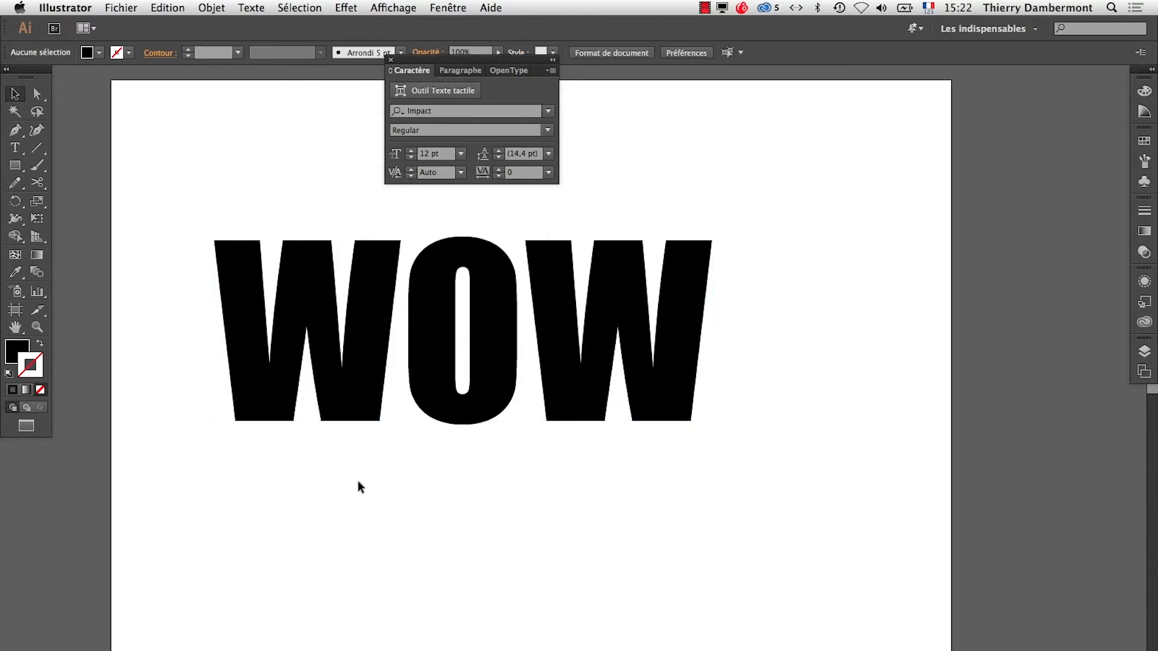
drag(522, 398, 360, 476)
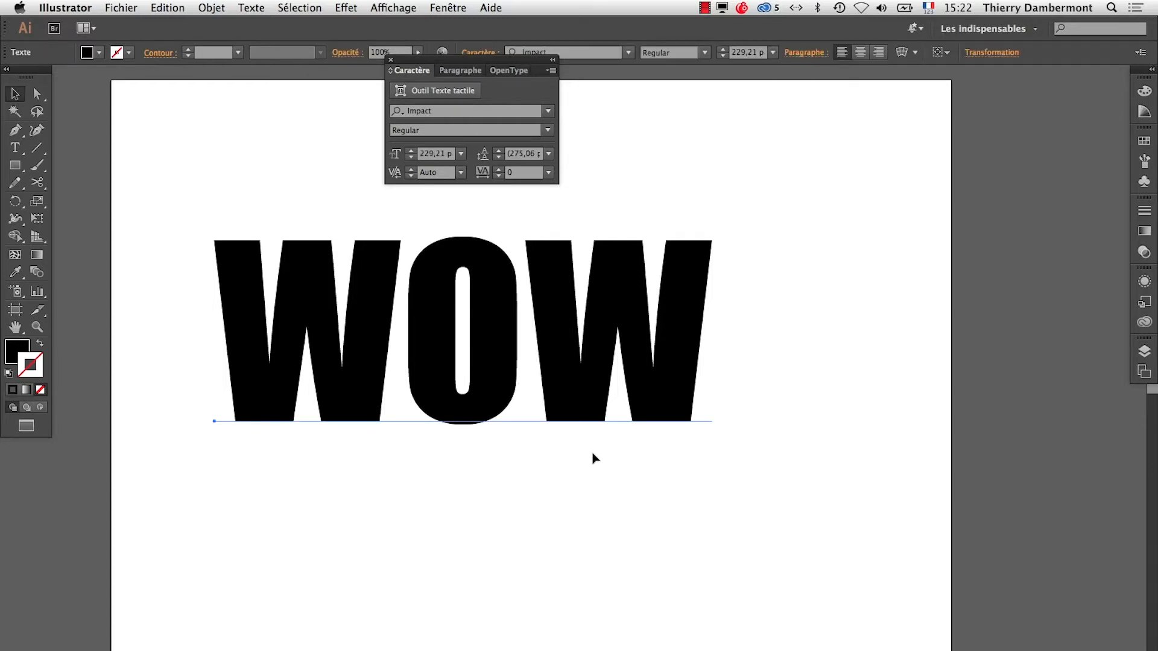
Save the document as "wow logo - 01.ai" in Adobe Illustrator format in the "logo 3D facilement" folder.
click(122, 8)
click(156, 279)
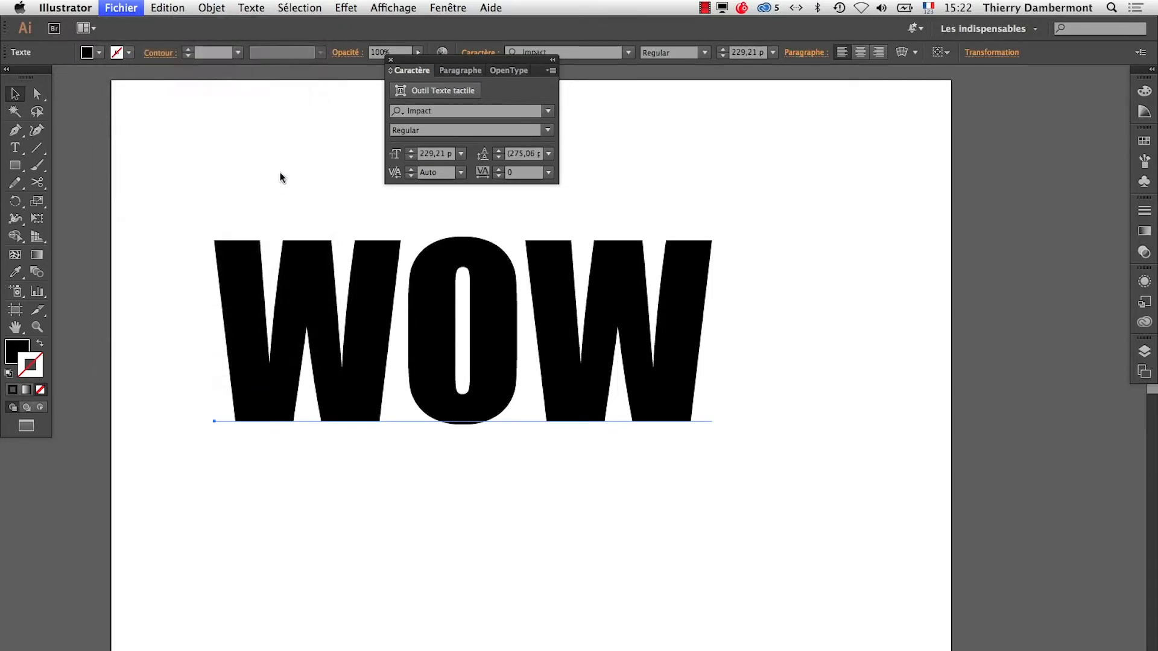
click(512, 172)
click(513, 186)
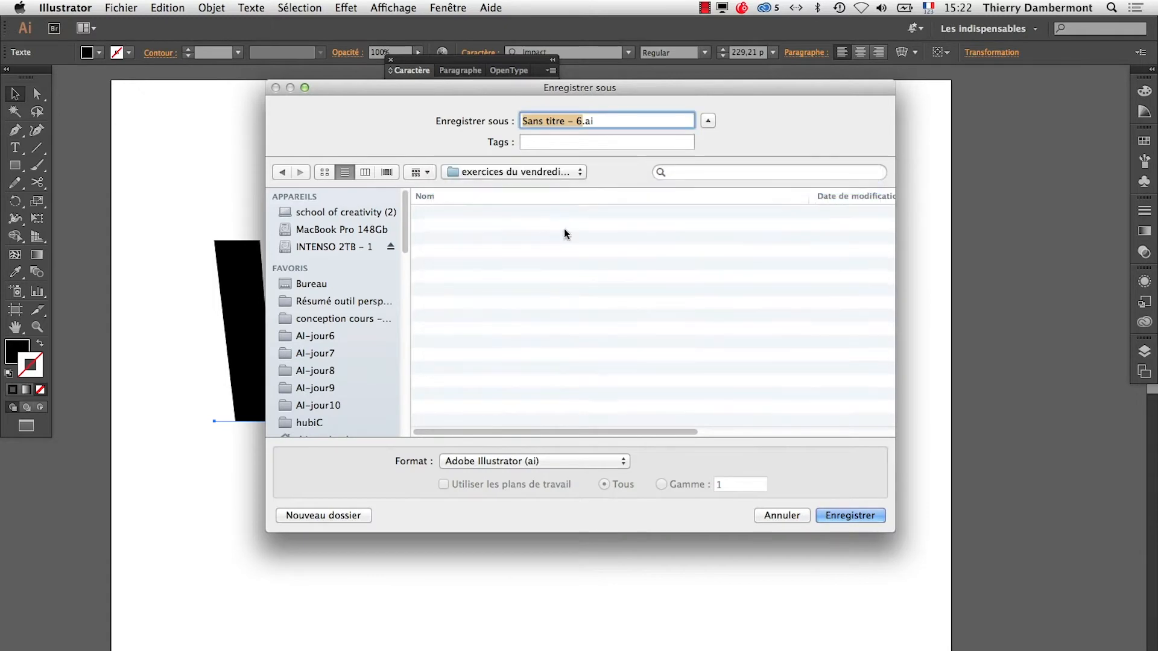
double_click(476, 264)
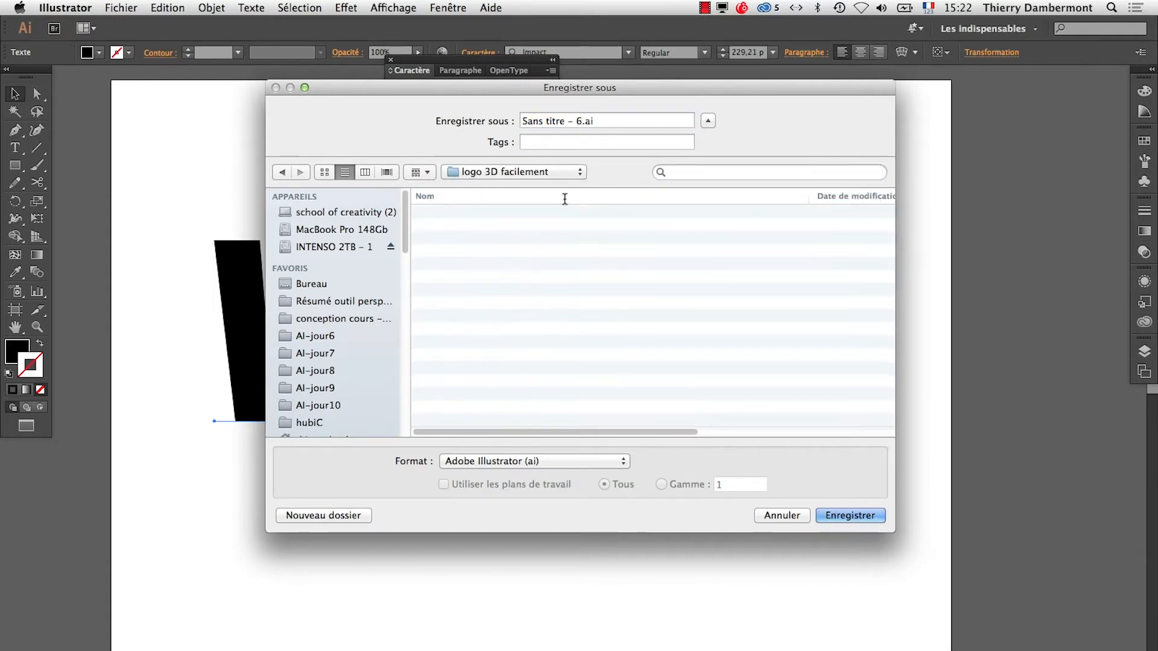
click(578, 124)
text(wow lo)
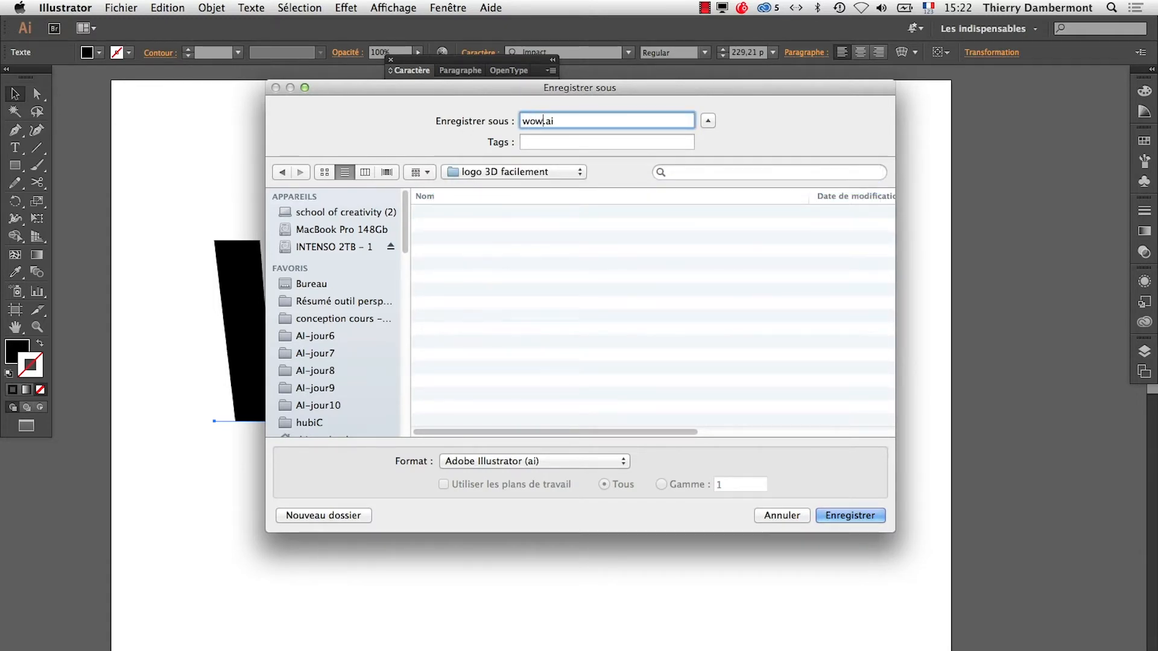
text(go - 01)
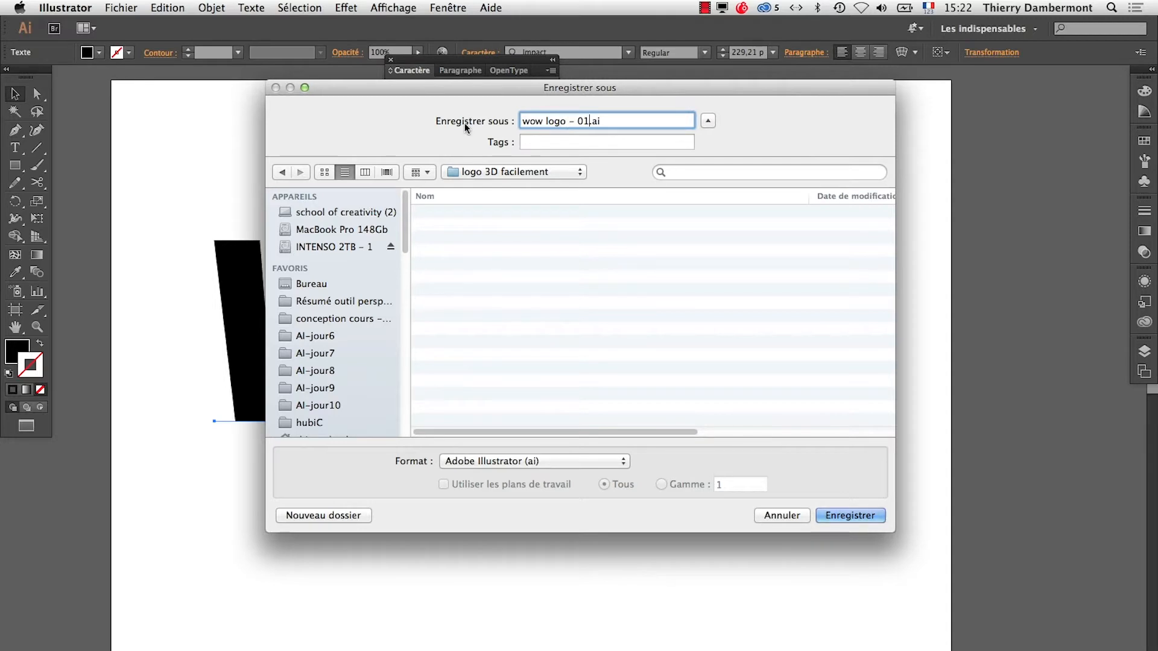
click(877, 517)
click(825, 555)
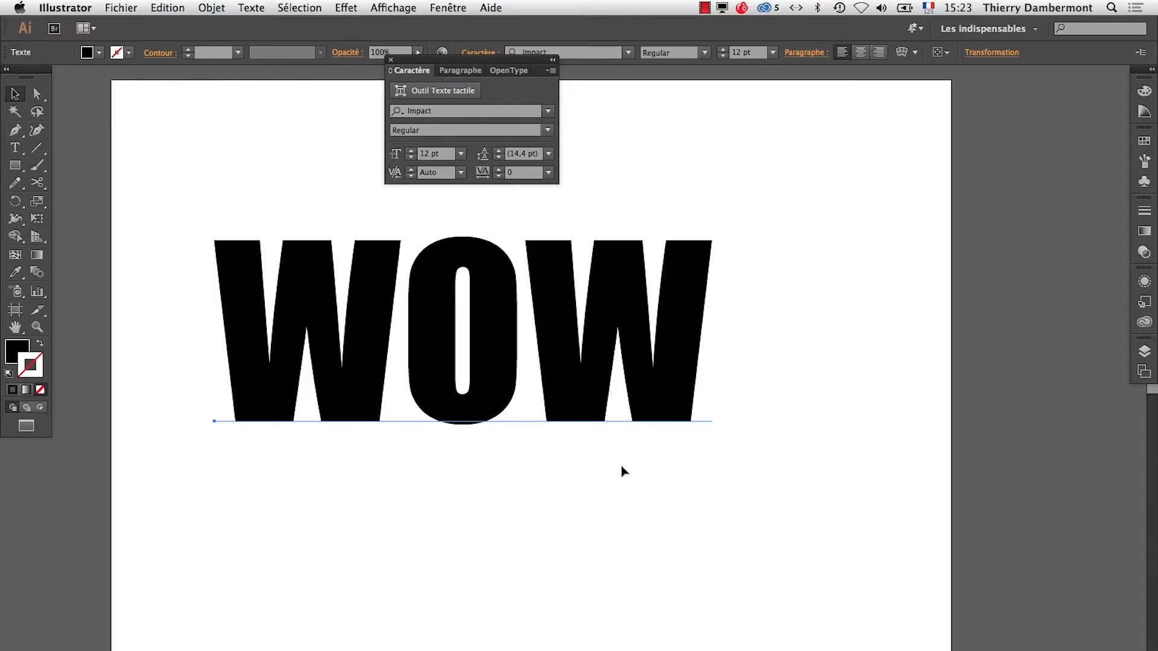
Start the 3D effect Extrusion et biseautage on the WOW text, with its preview on and the floating windows moved off the lettering.
drag(425, 61, 217, 487)
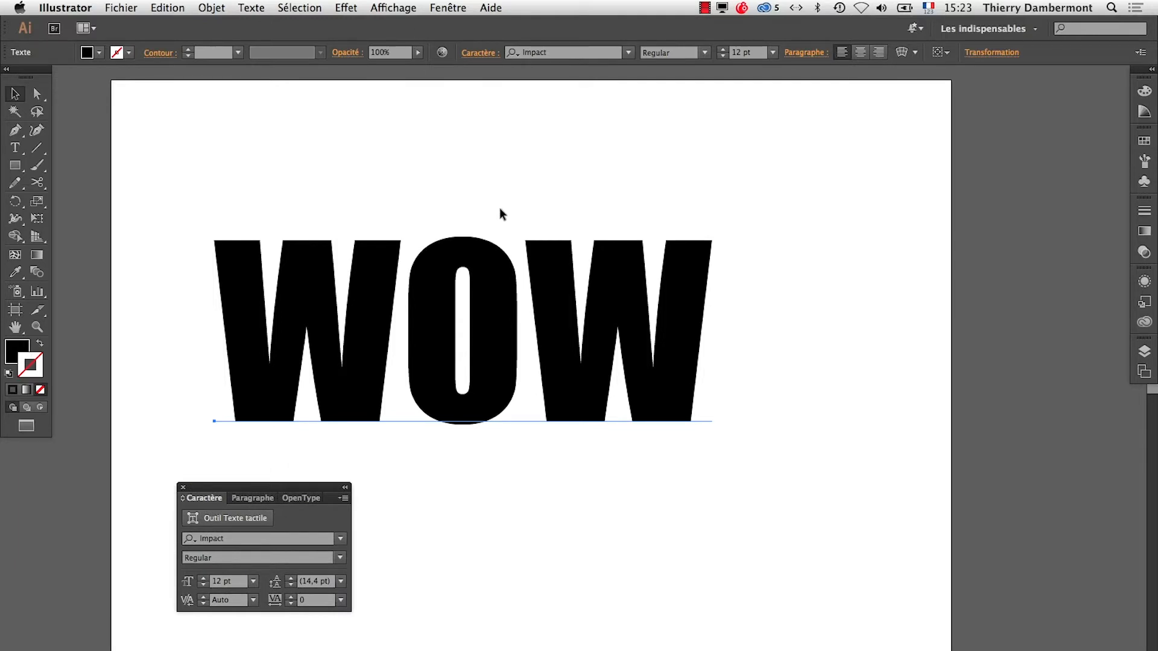
click(345, 7)
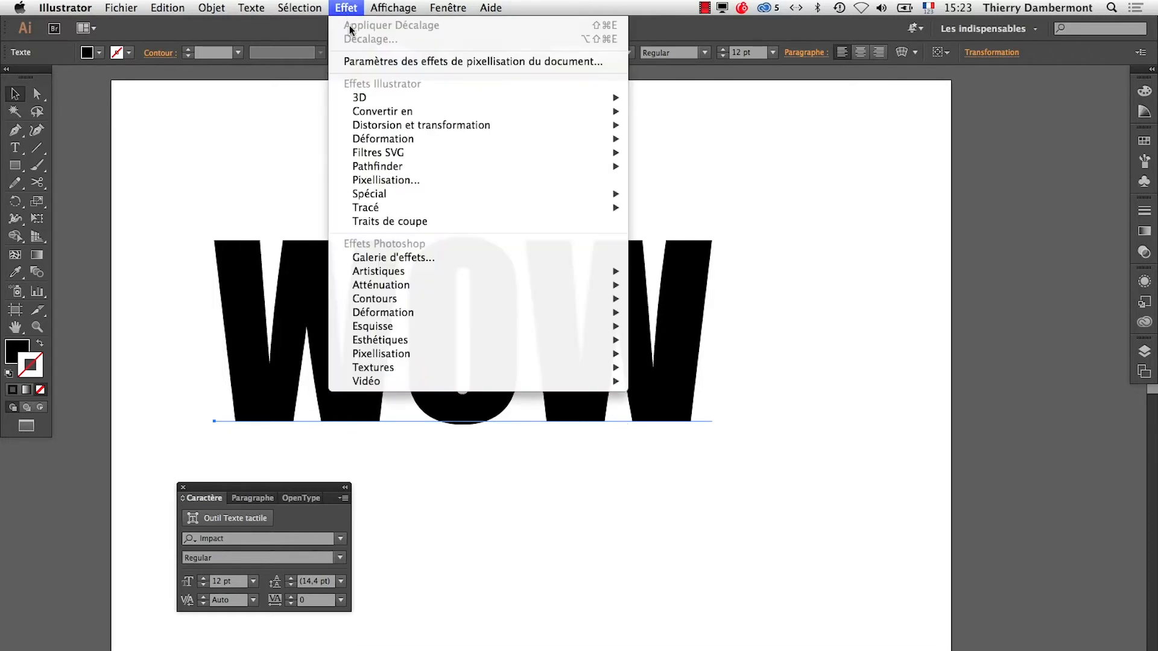
mouse_move(371, 99)
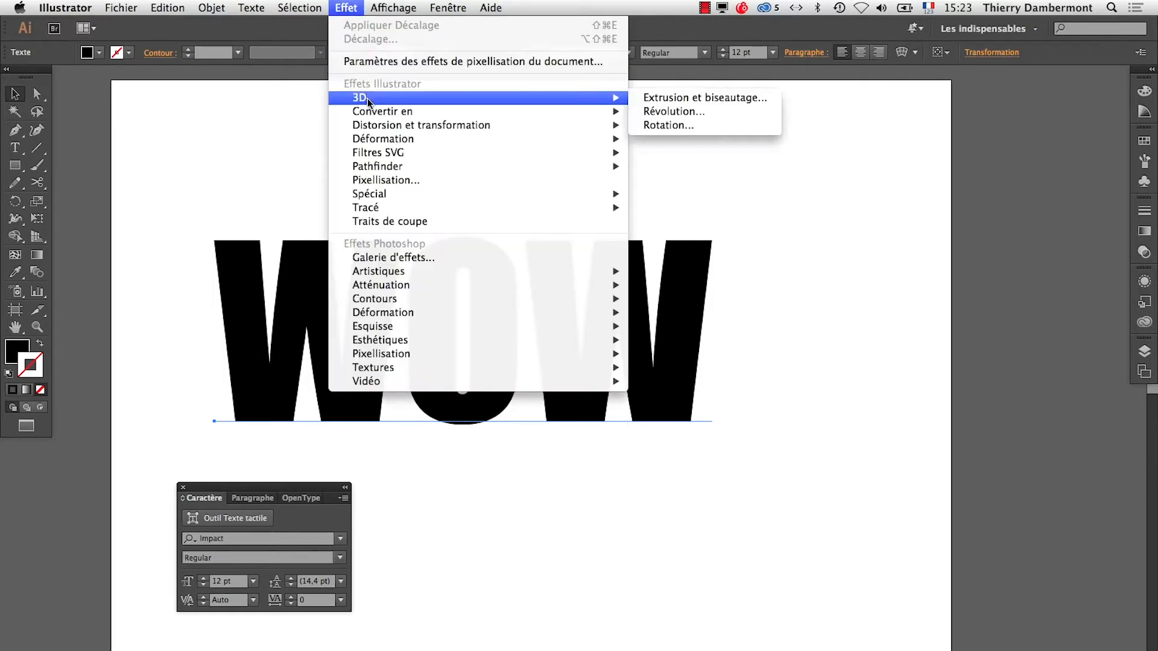
click(696, 104)
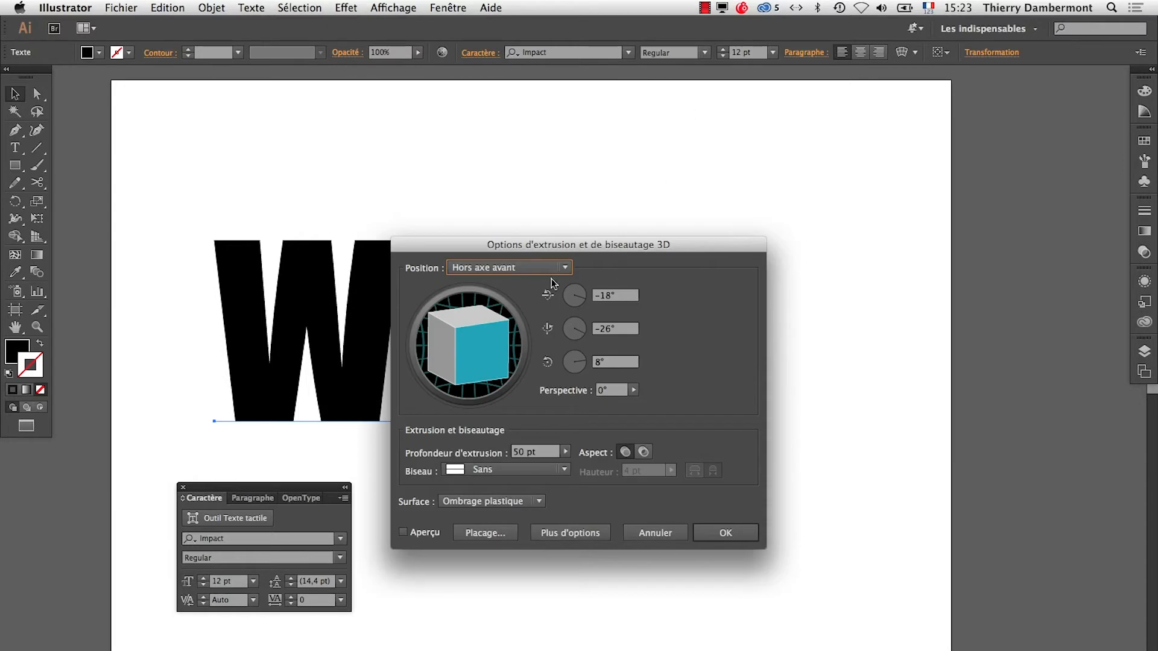
drag(546, 248, 816, 108)
click(686, 392)
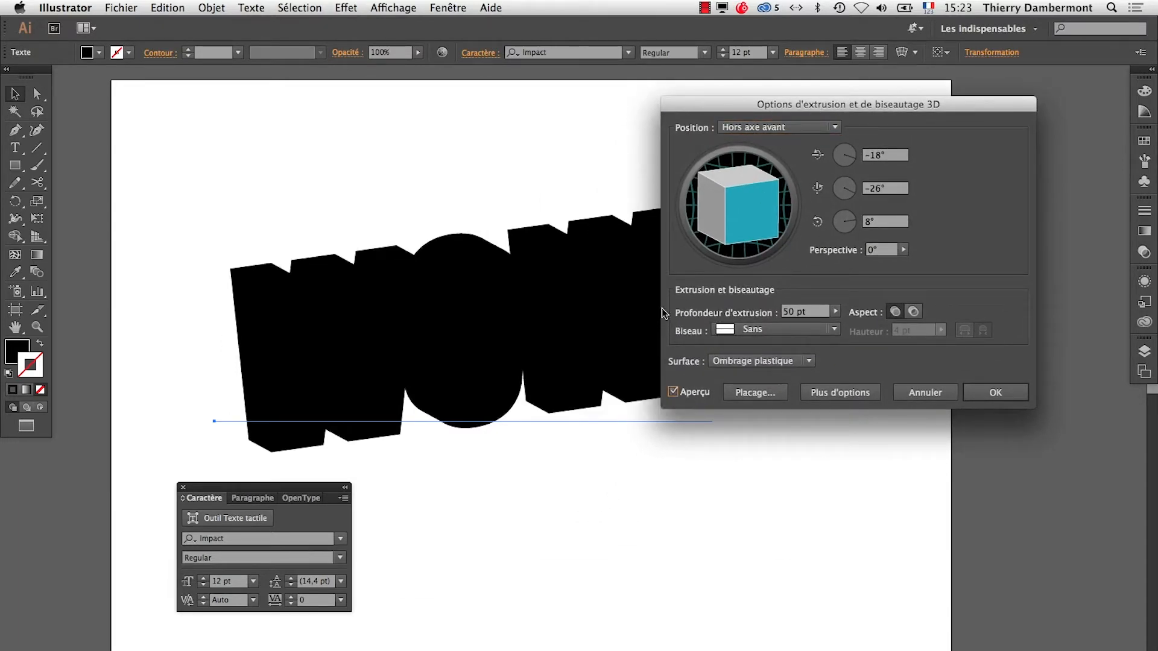
Rotate the extrusion freehand to show its opposite side, about -4° on the Z axis, and set the surface to Structure filaire.
key(alt+super+equal)
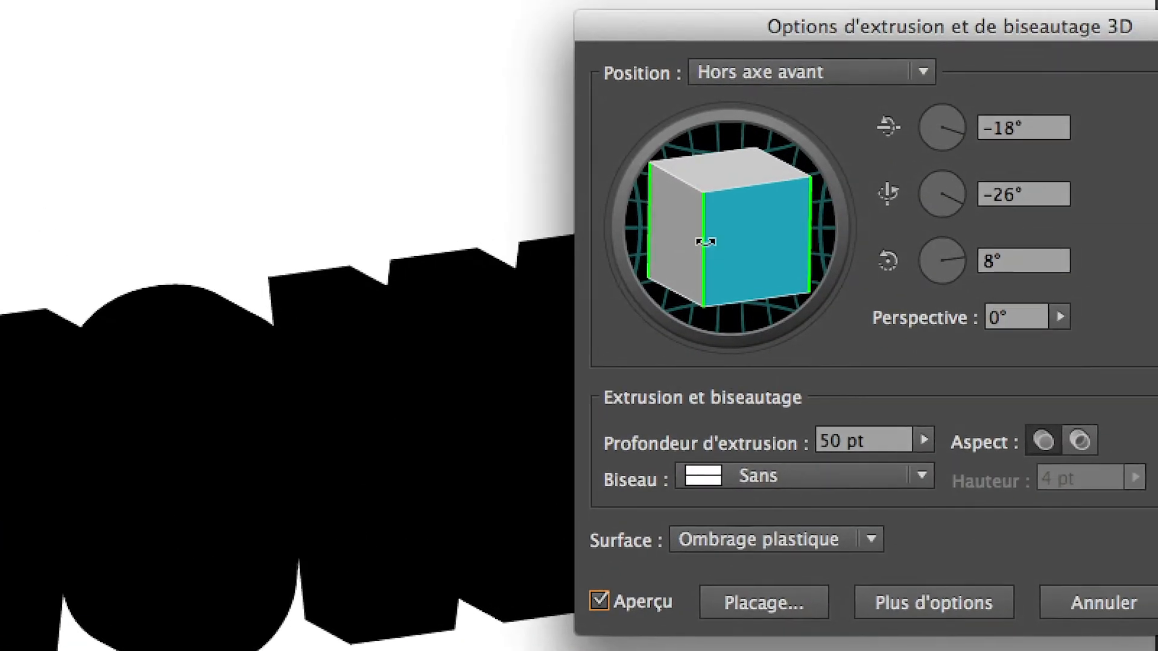
drag(805, 100, 745, 130)
mouse_move(686, 250)
mouse_down()
mouse_move(706, 251)
mouse_move(692, 245)
mouse_up()
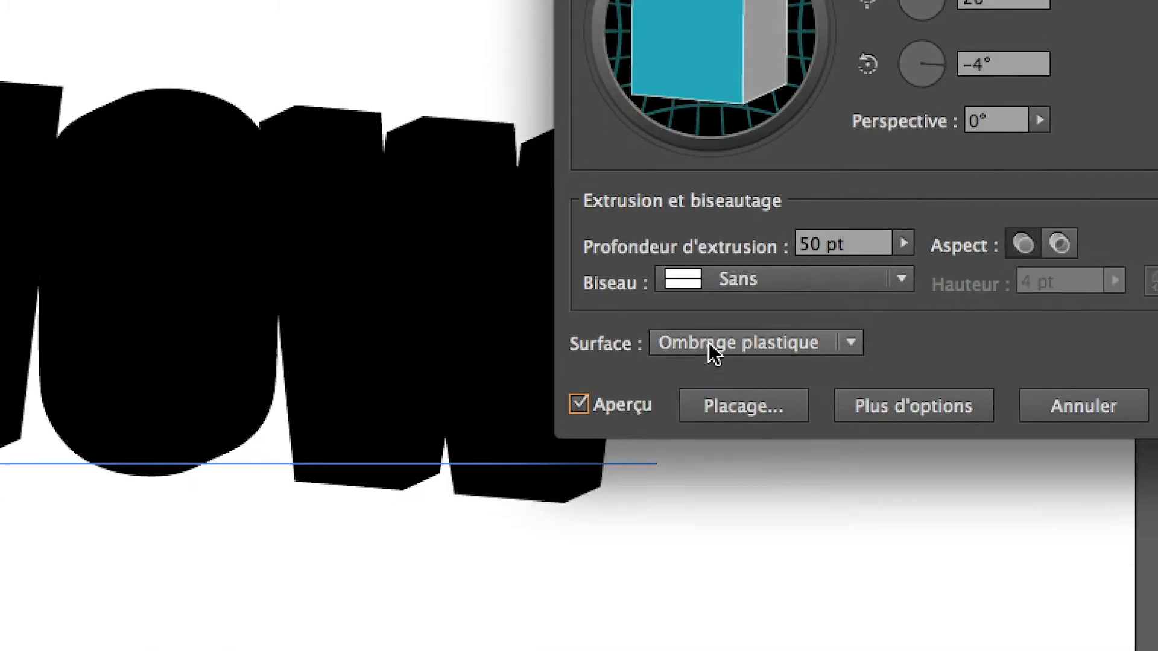
click(741, 547)
click(712, 366)
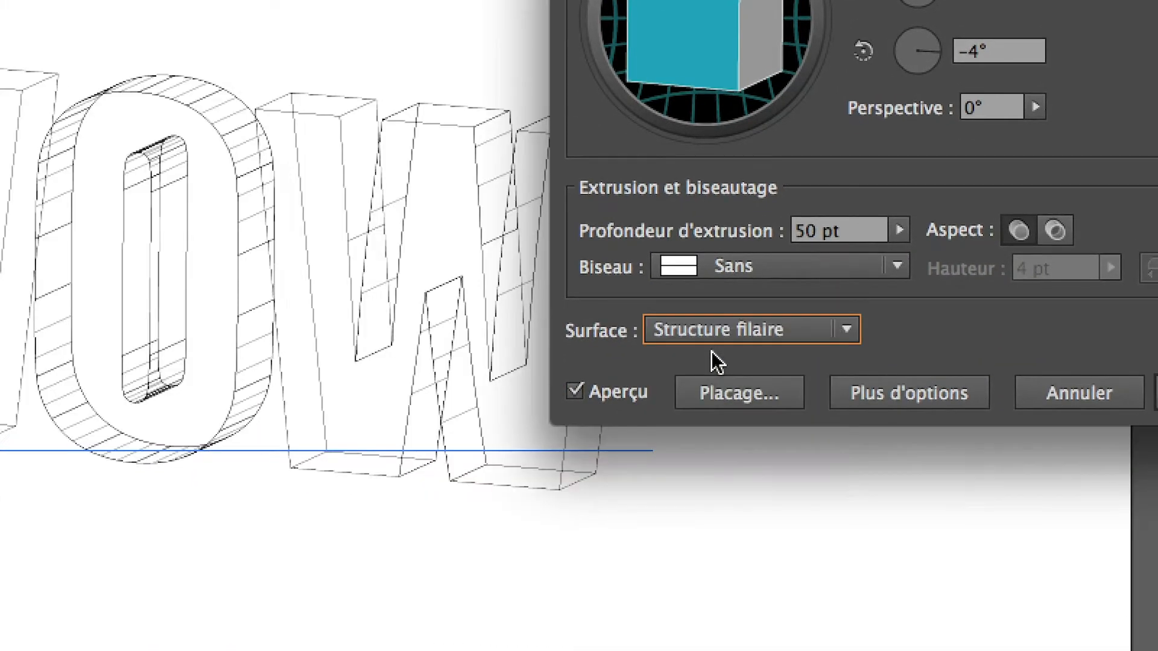
Try the Ombrage plastique surface on the extrusion, and switch it back to Structure filaire.
click(712, 344)
click(712, 351)
click(713, 331)
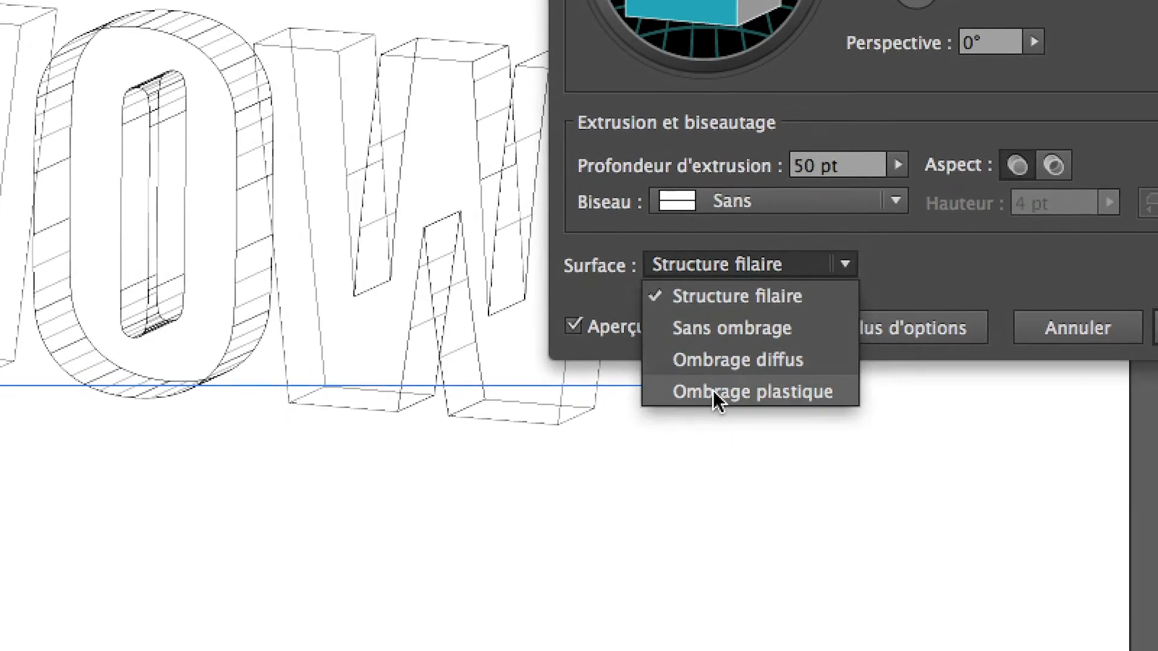
click(713, 418)
click(708, 345)
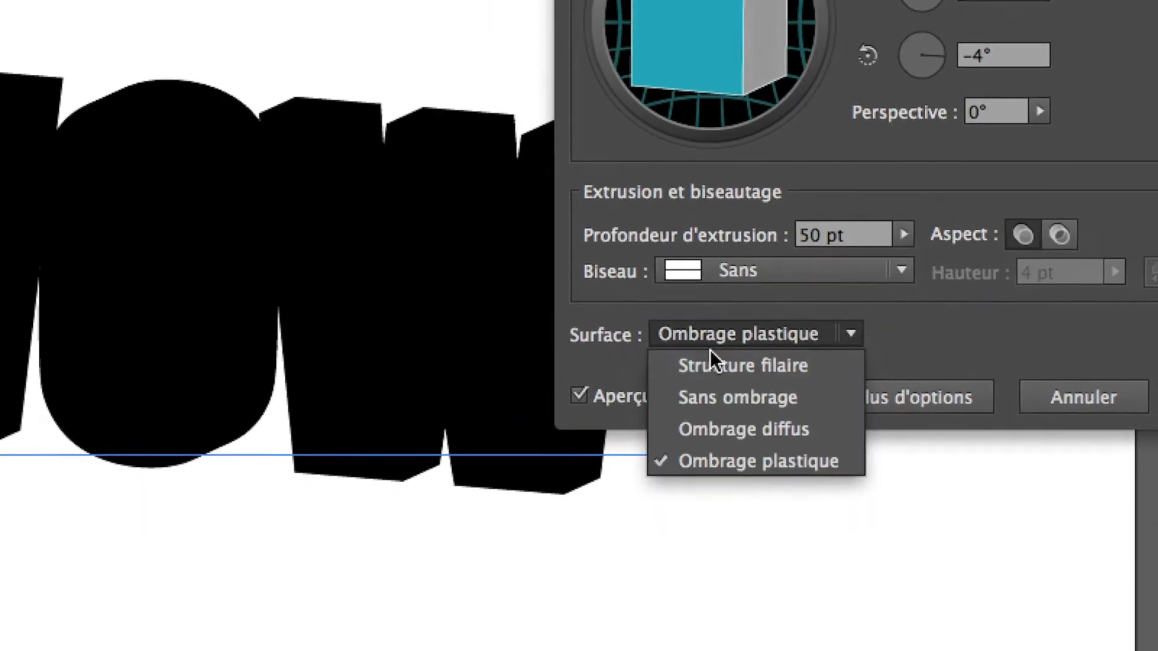
click(720, 371)
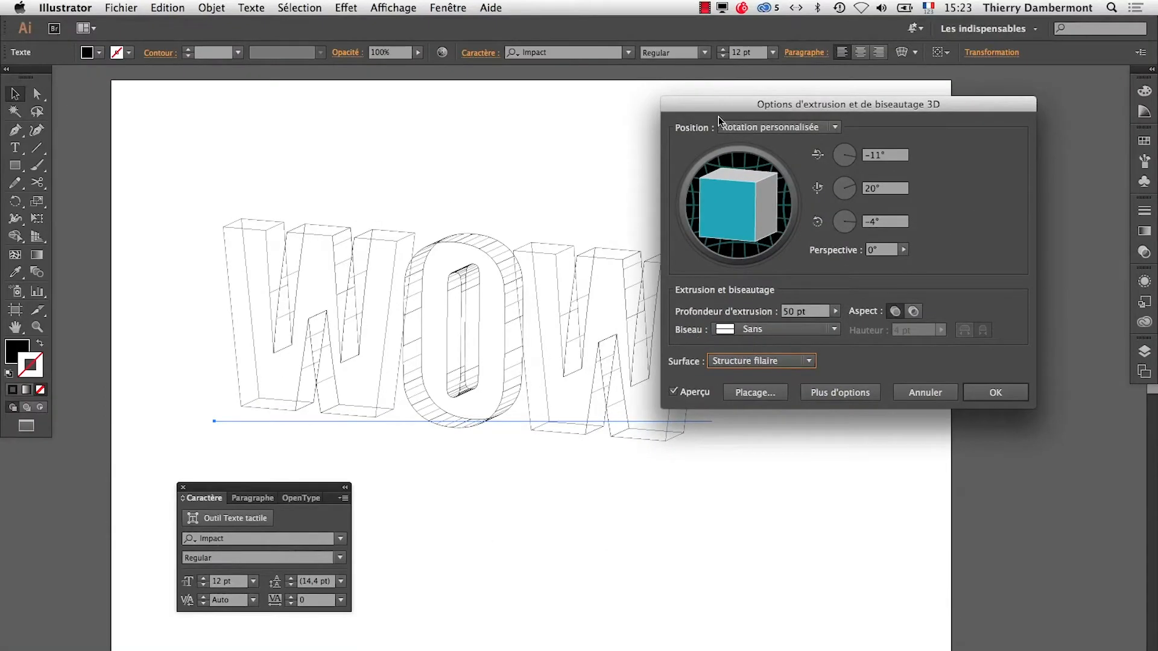
Rotate the extrusion freehand to about -16° X, 40° Y and -13° Z, and set its depth to about 259 pt.
drag(708, 72, 789, 99)
drag(819, 236, 800, 255)
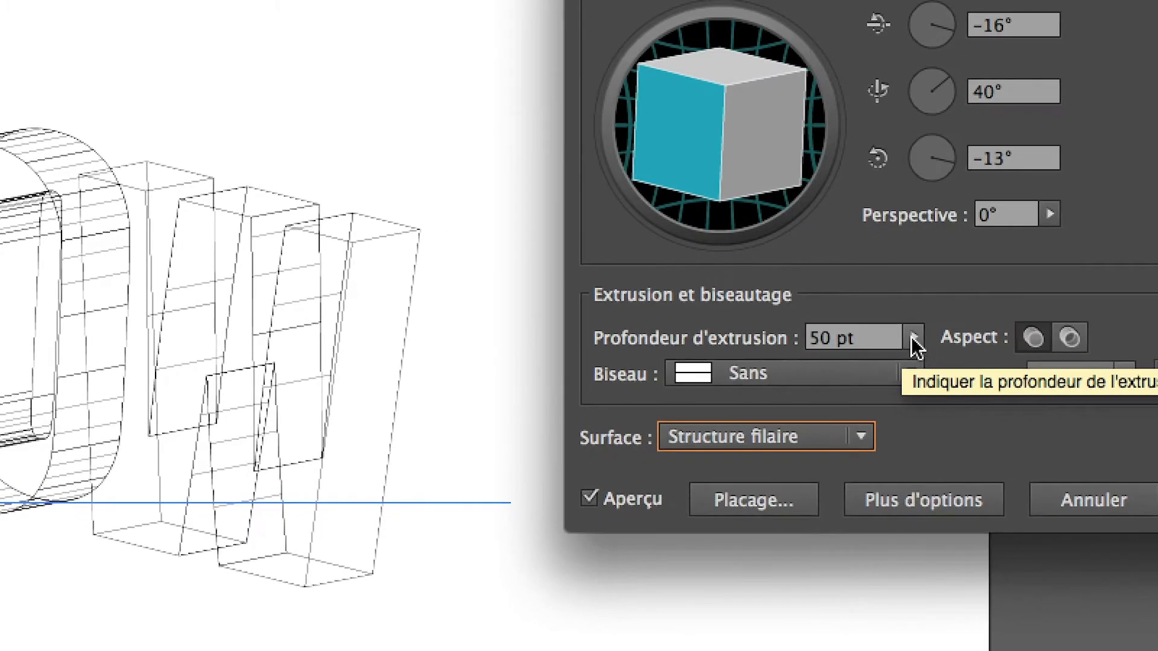
drag(912, 339, 861, 348)
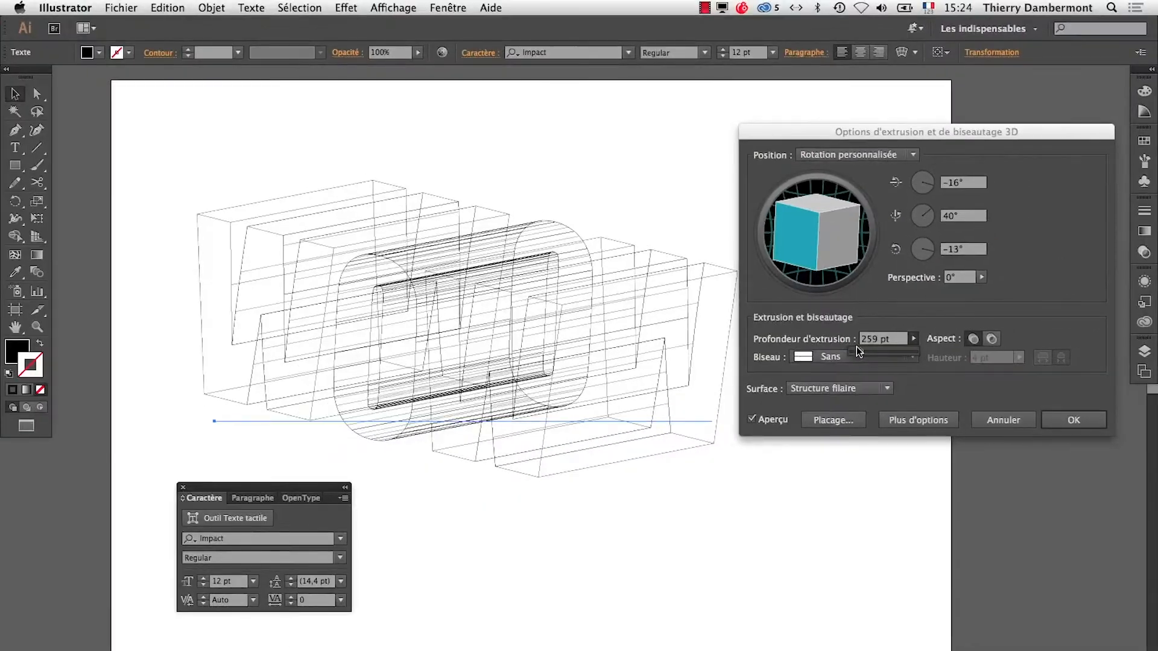
Set the extrusion's rotation to 0° on X, 22° on Y and 0° on Z, with a perspective of 119°.
drag(851, 273, 786, 229)
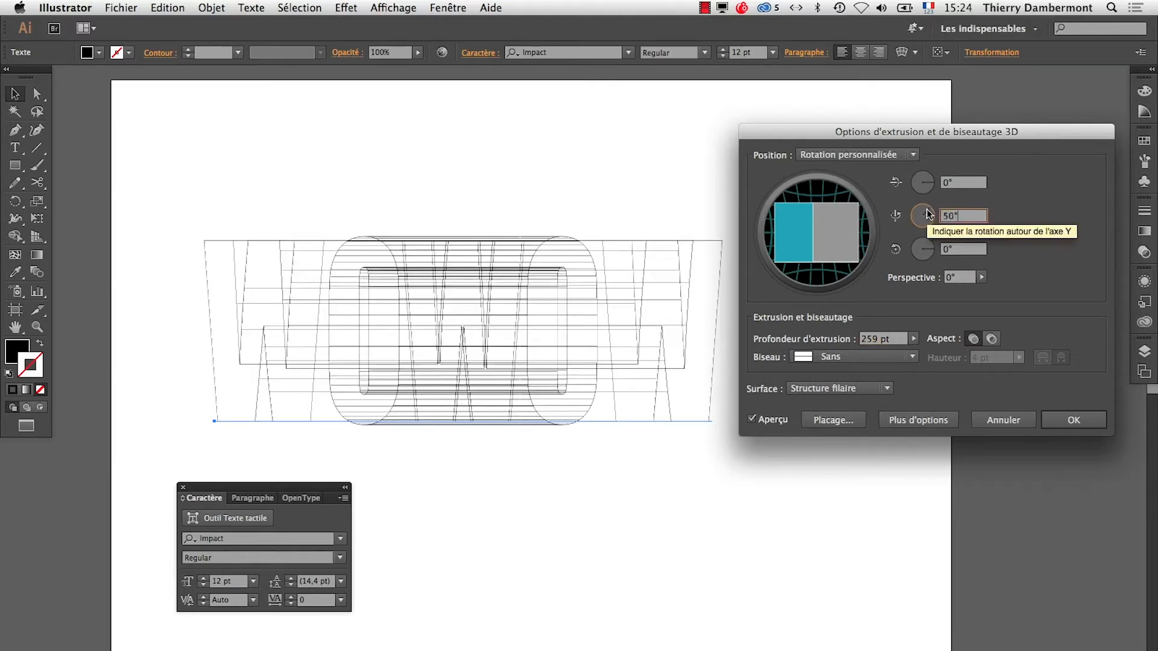
drag(927, 209, 928, 211)
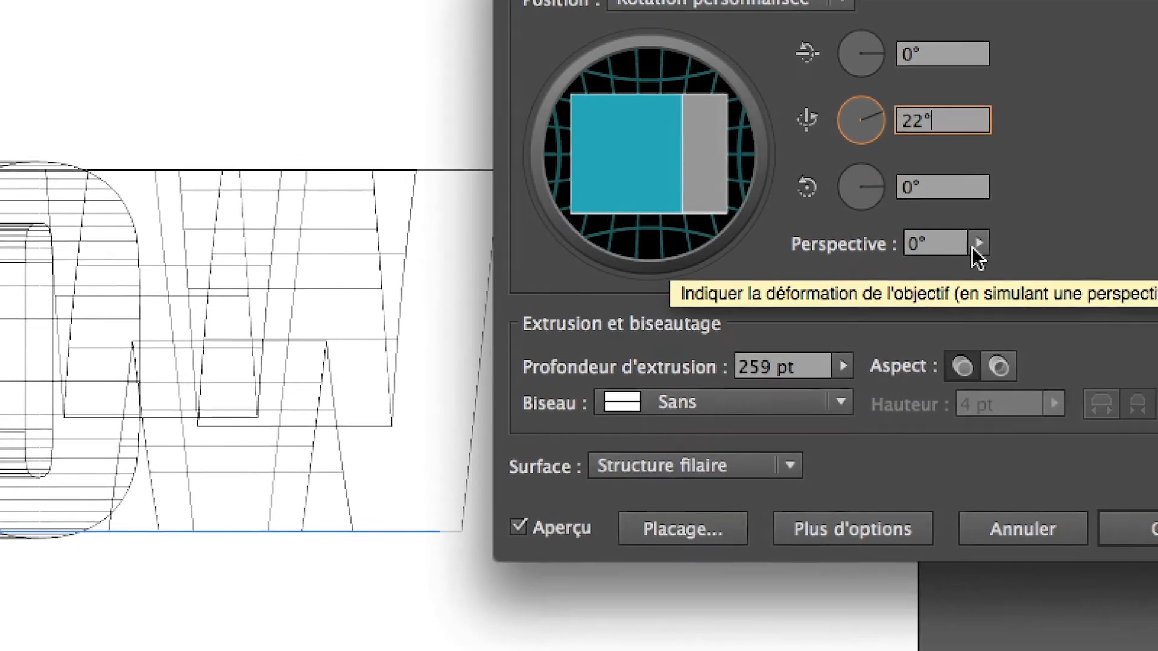
click(1006, 324)
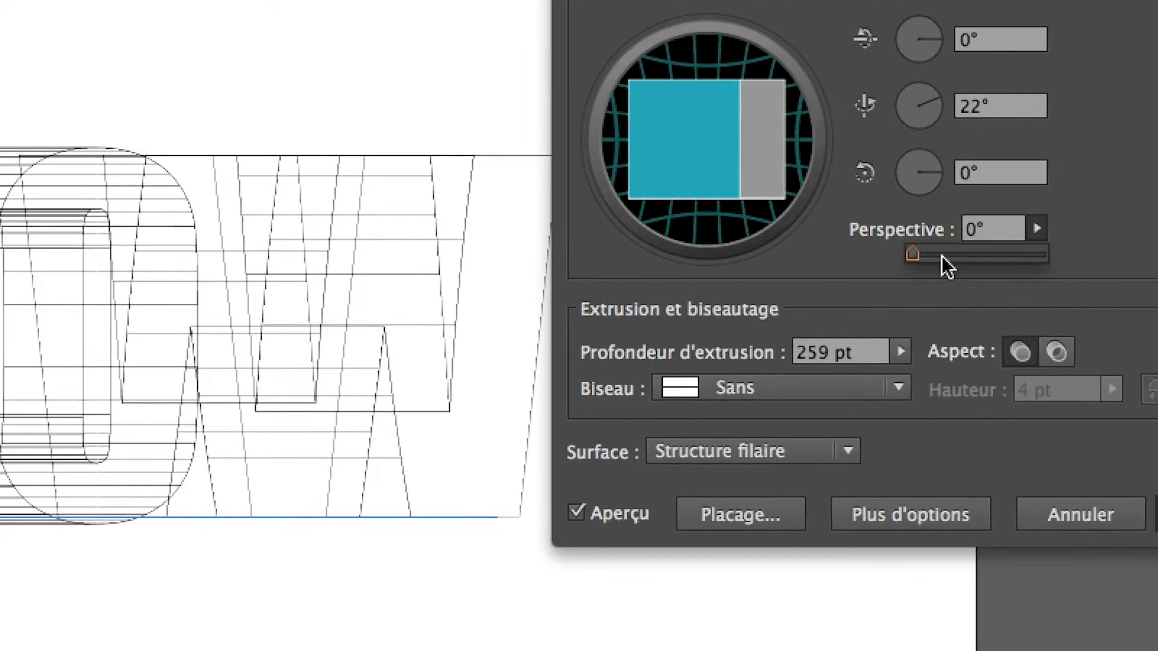
drag(878, 267, 968, 291)
key(alt+super+8)
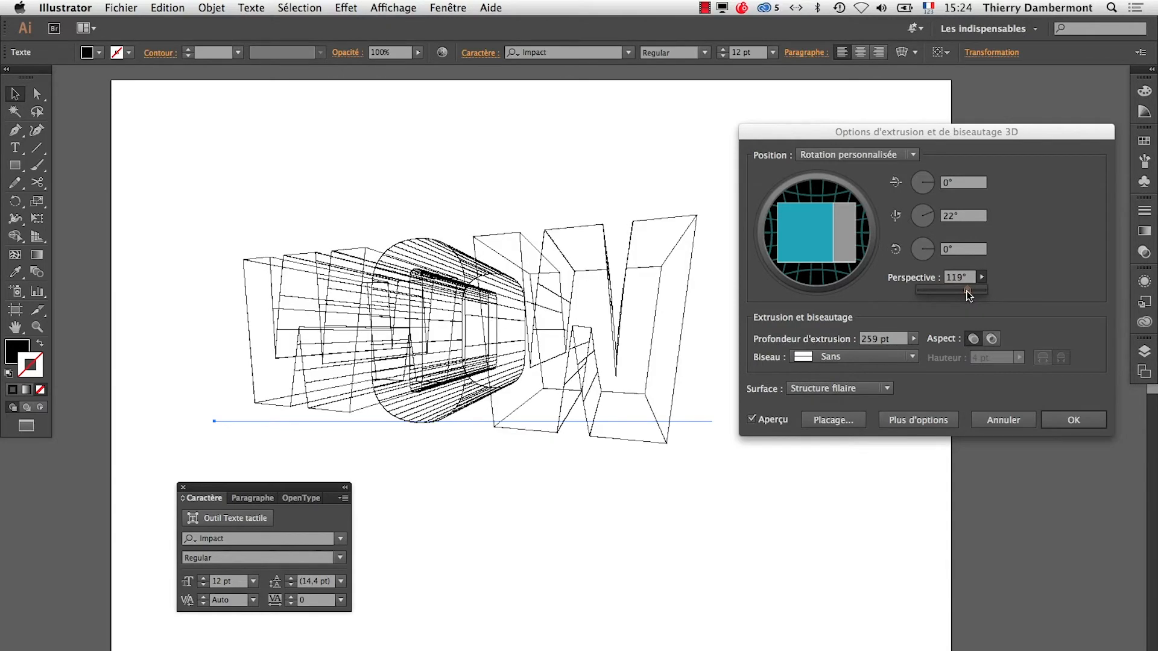
Set the extrusion's Y-axis rotation to 18° and apply the 3D effect to the text.
key(alt)
mouse_move(934, 211)
mouse_down()
mouse_move(922, 208)
mouse_move(928, 217)
mouse_up()
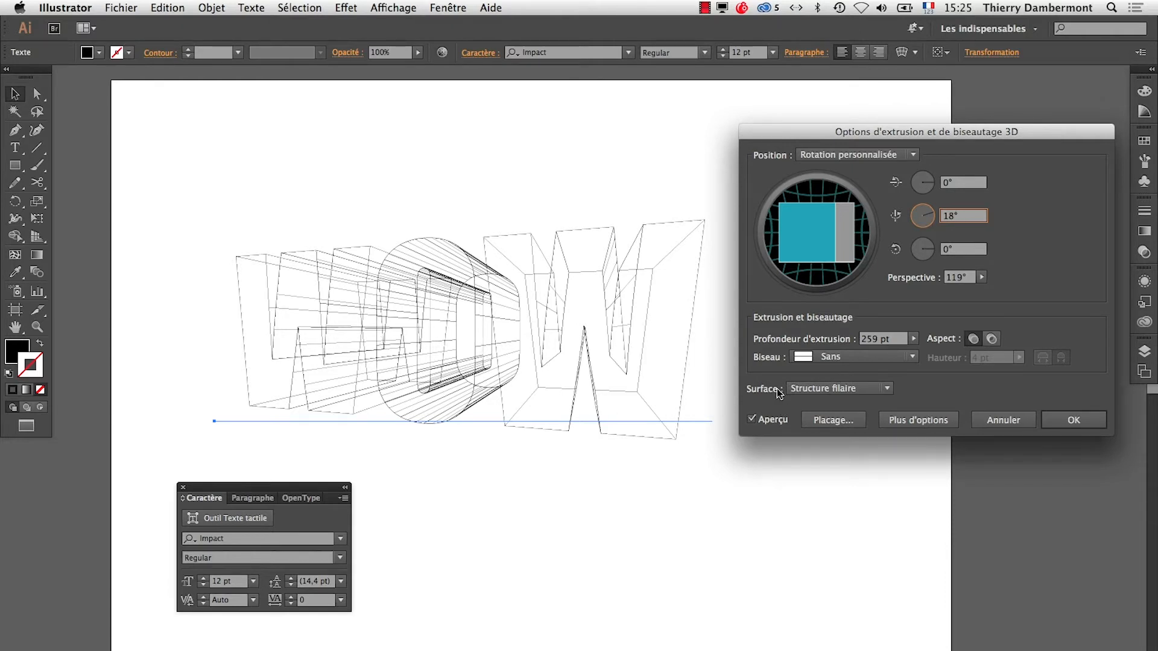
click(1072, 422)
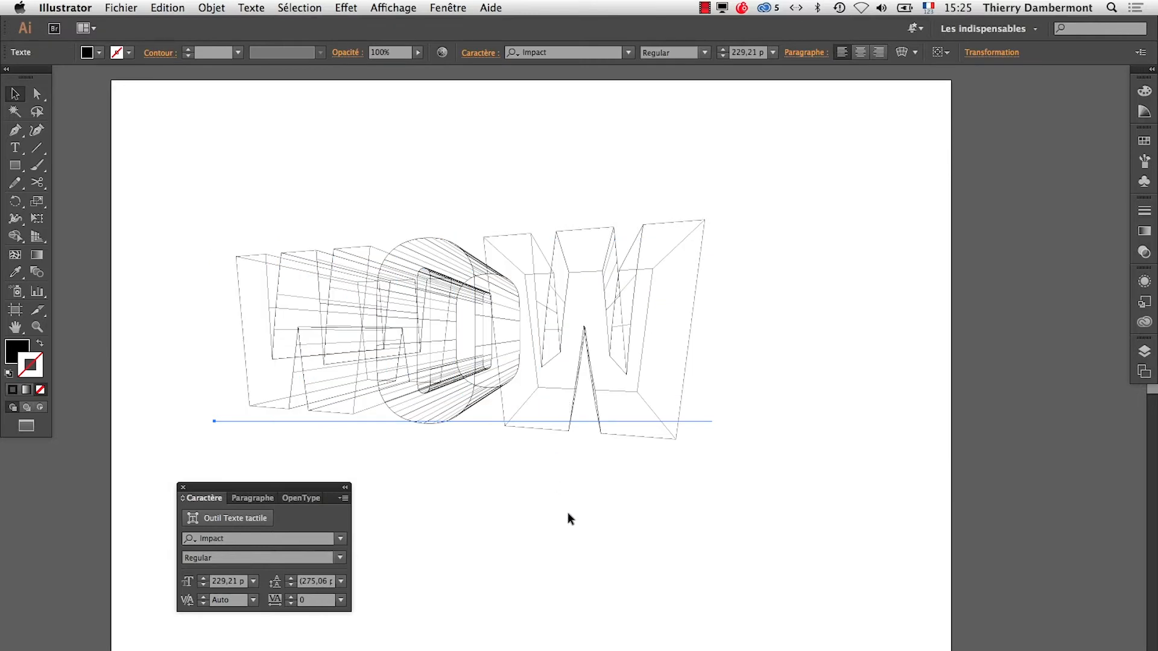
Move the wireframe WOW text freehand across the artboard, undo the move and deselect the text.
click(570, 505)
click(526, 415)
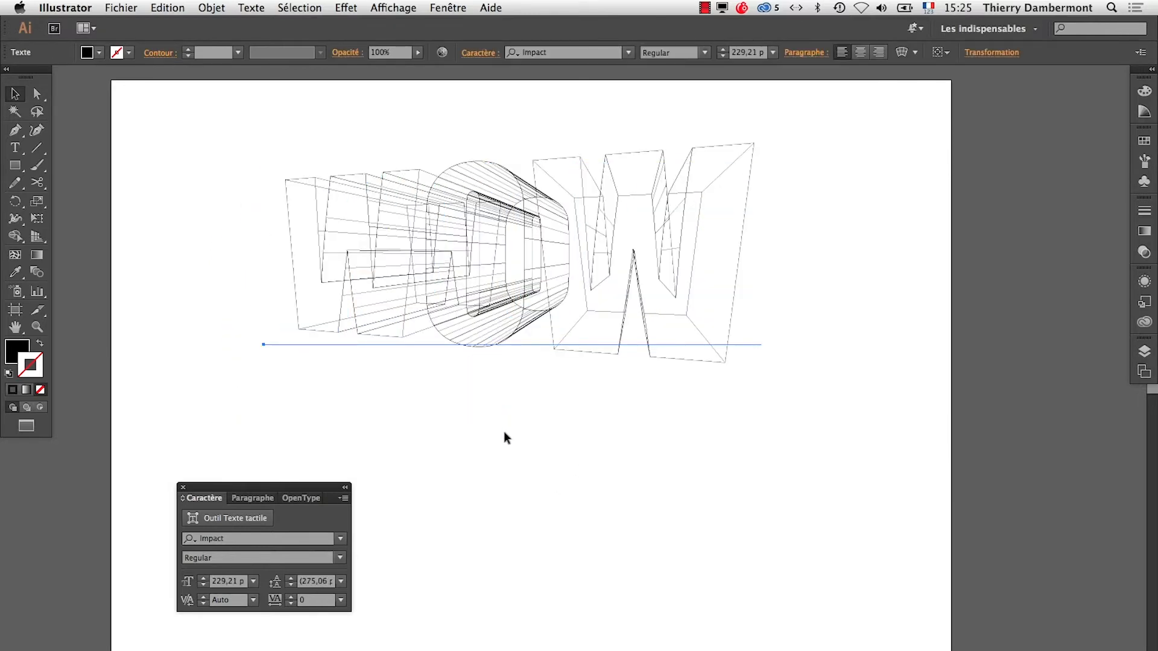
click(662, 521)
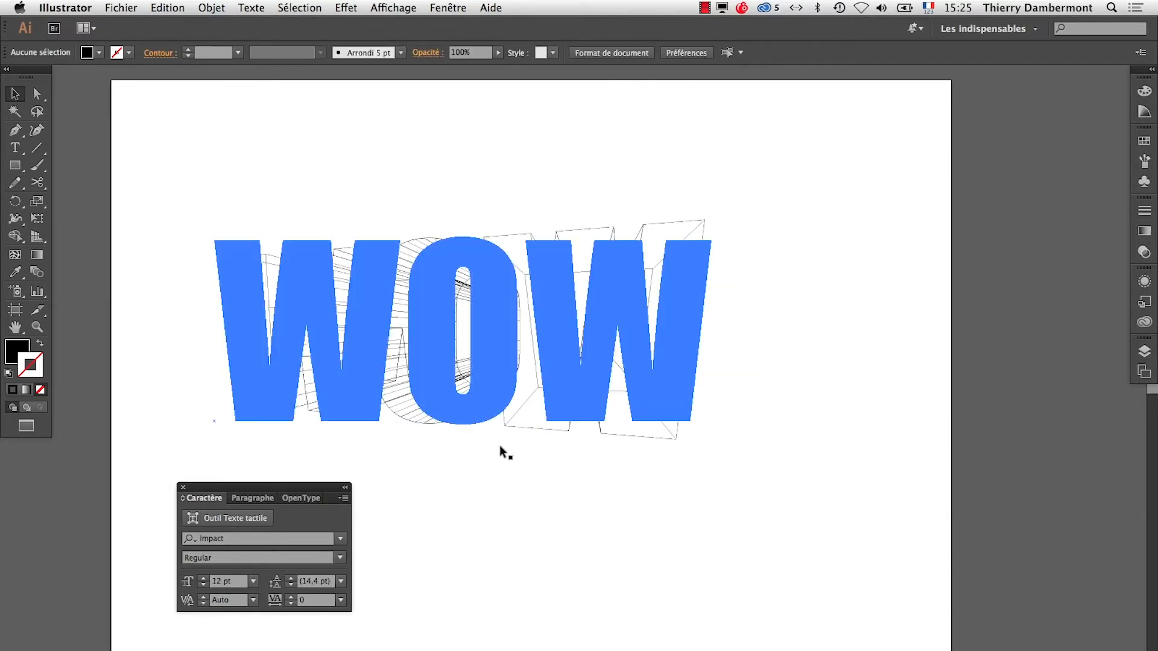
Move the Caractère panel clear of the lettering and reselect the WOW text.
scroll(409, 390, up, 3)
scroll(464, 479, down, 3)
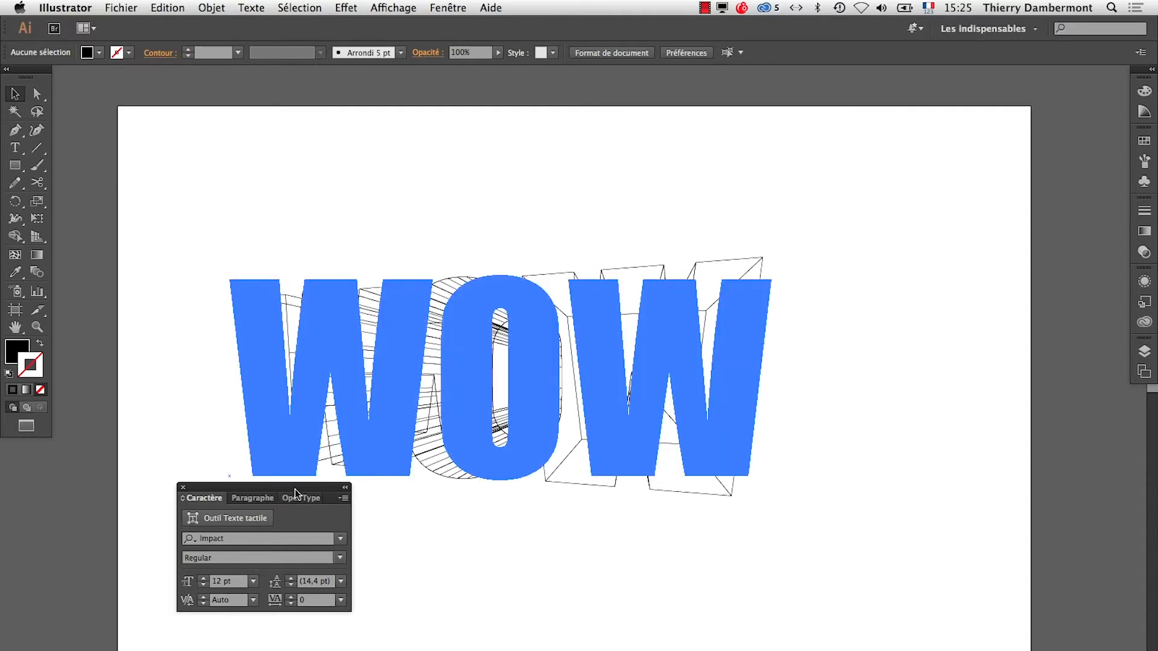
drag(293, 490, 297, 525)
drag(487, 456, 624, 558)
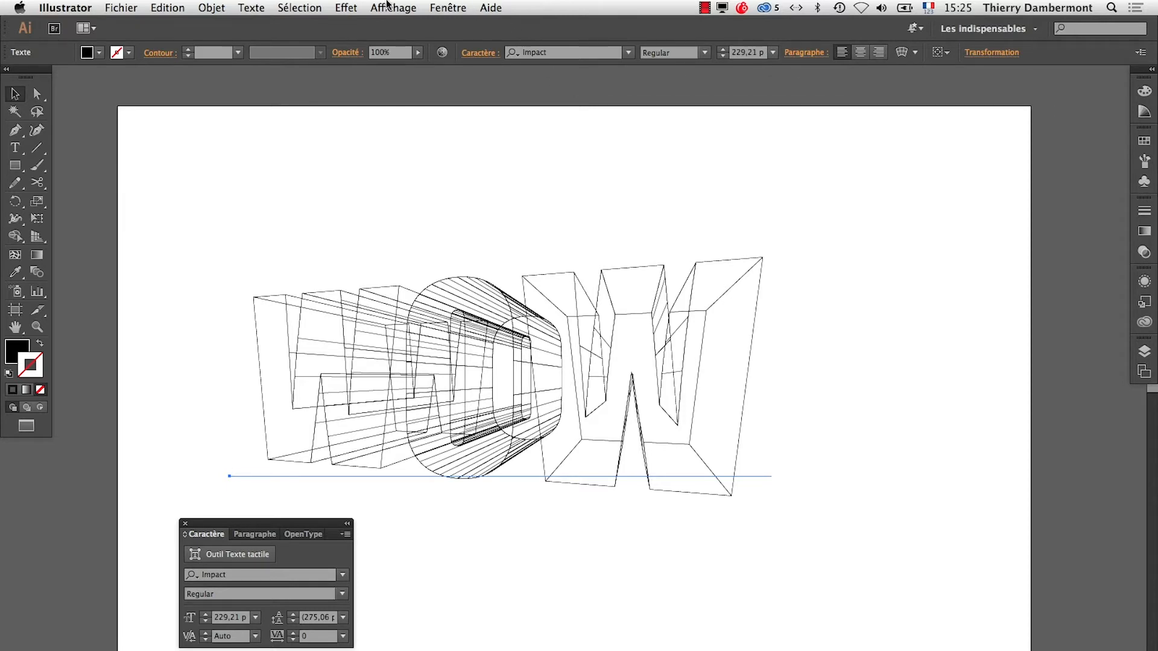
click(358, 7)
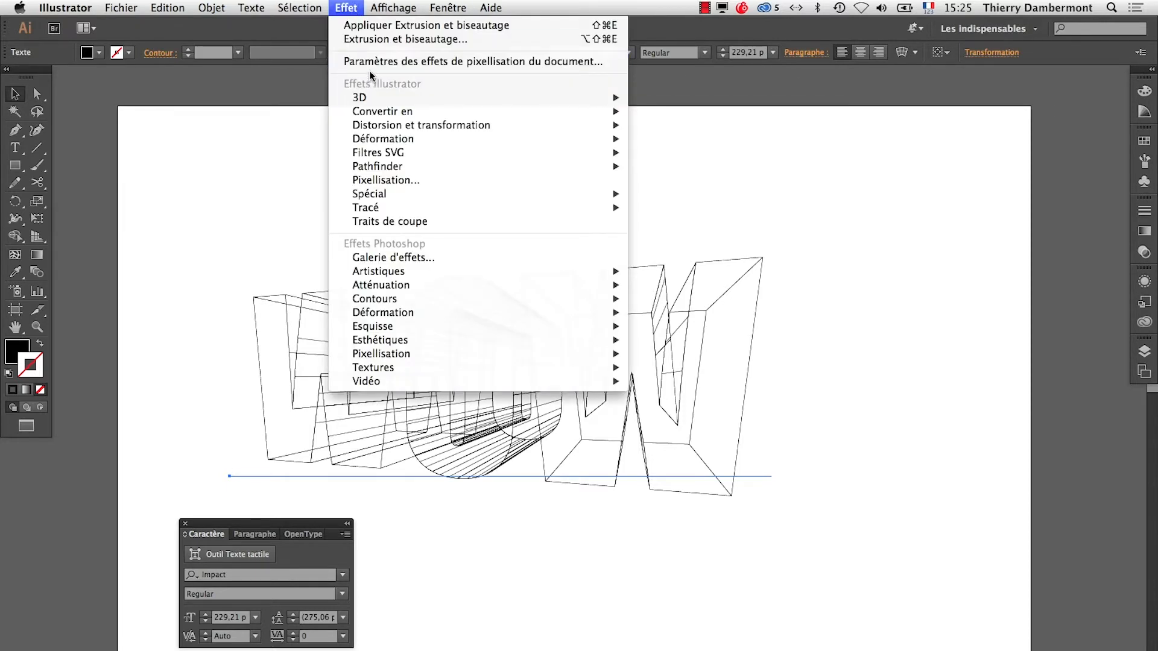
click(640, 12)
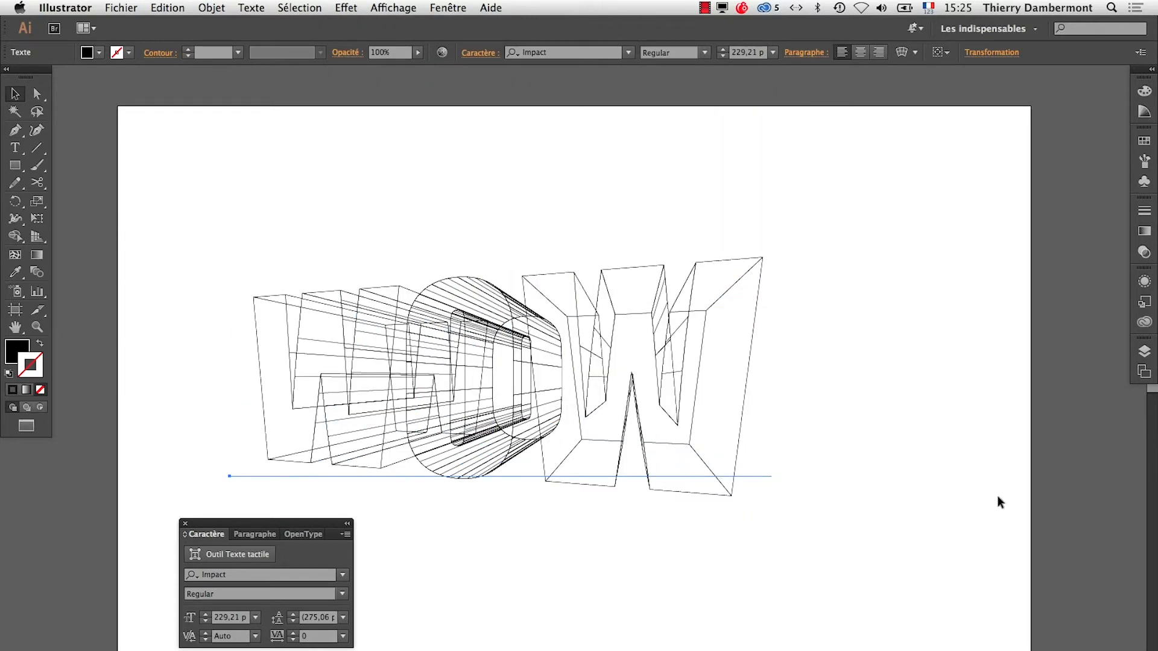
Display the Aspect panel for the selected text as a floating panel beside the lettering.
click(1144, 302)
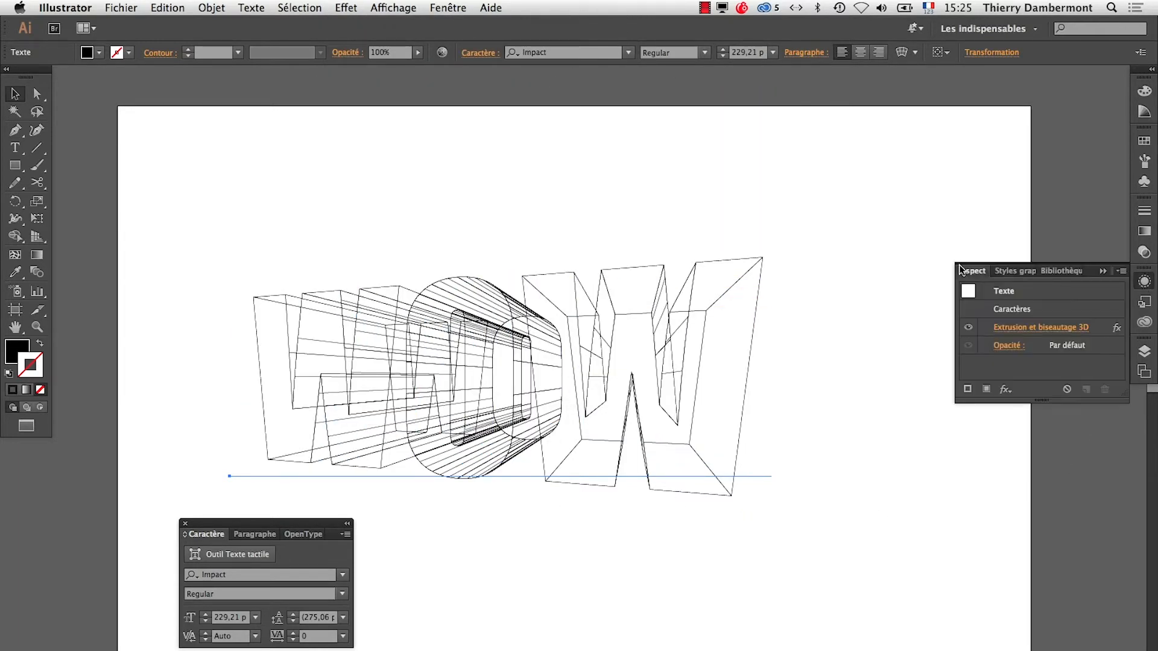
drag(962, 267, 841, 242)
click(1103, 271)
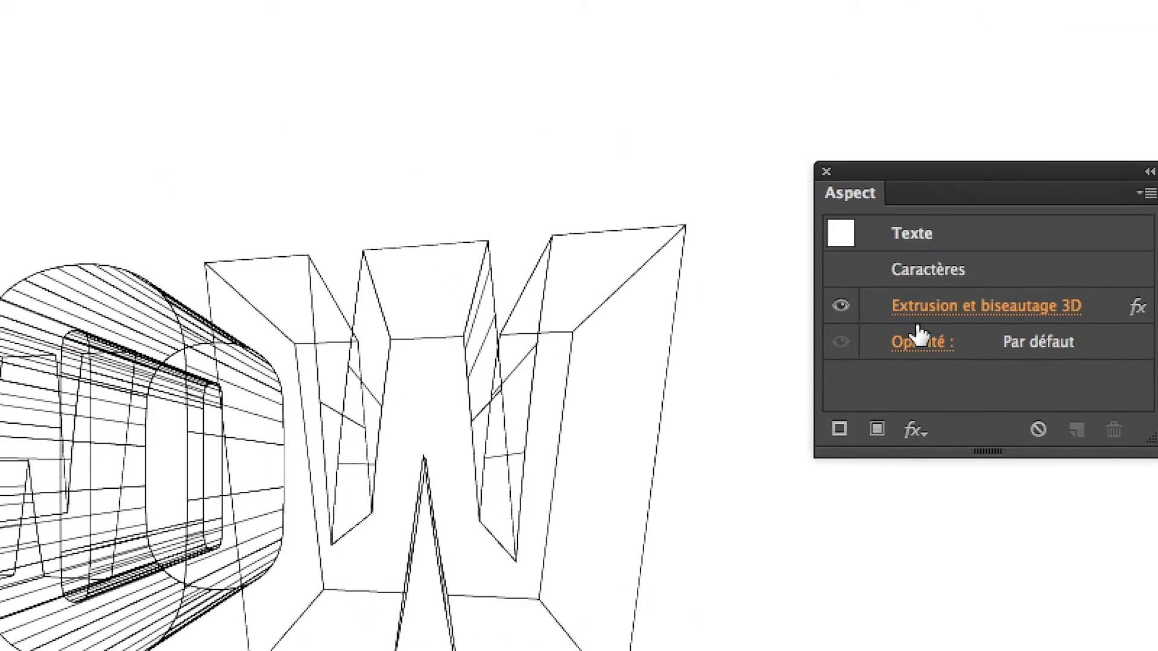
Edit the text's existing Extrusion et biseautage 3D effect, setting the surface to Ombrage plastique with the preview on, and apply it.
click(923, 328)
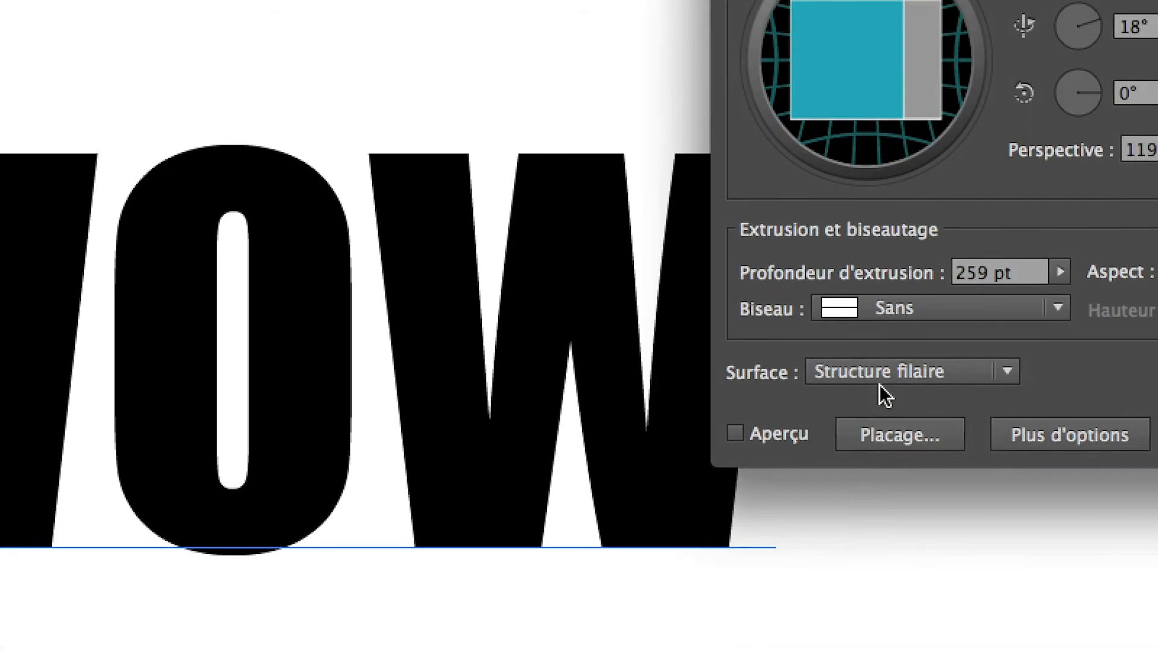
click(880, 380)
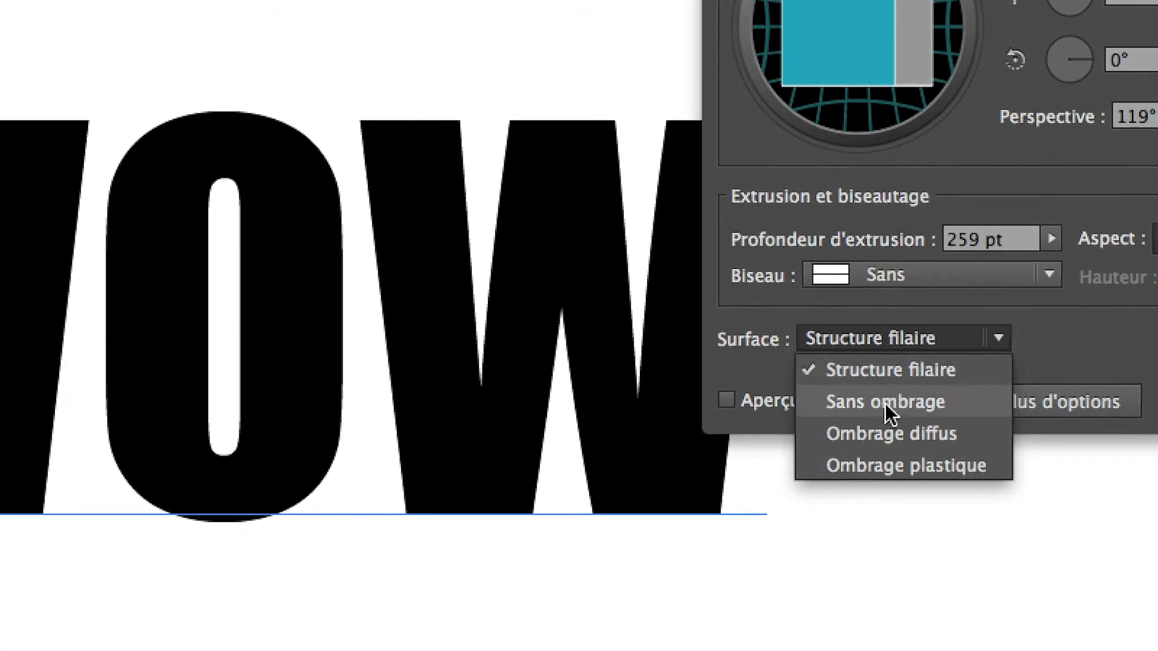
click(885, 425)
click(815, 389)
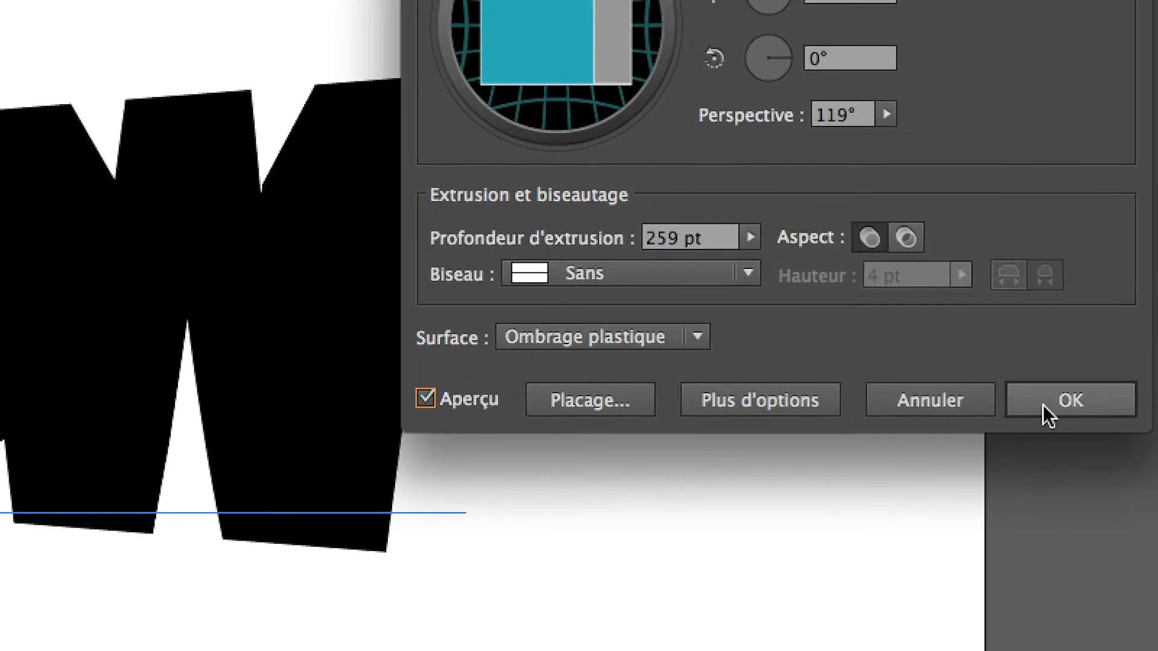
click(1045, 408)
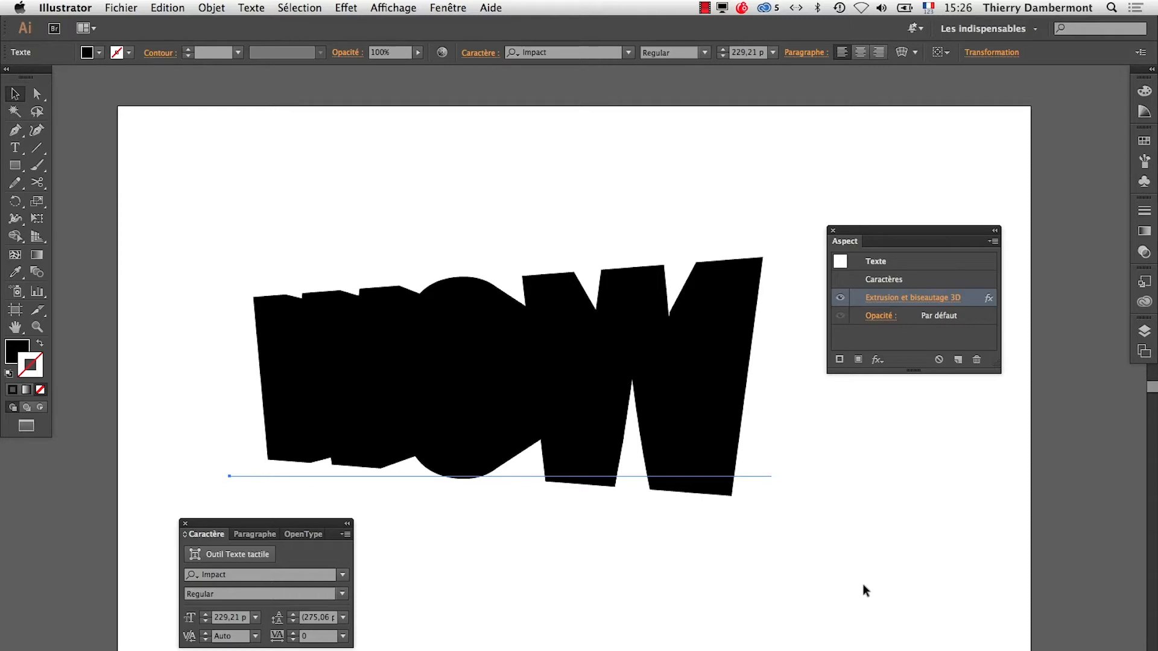
Save the document under the new name "wow logo - 02.ai" in Adobe Illustrator format in the "logo 3D facilement" folder.
click(121, 7)
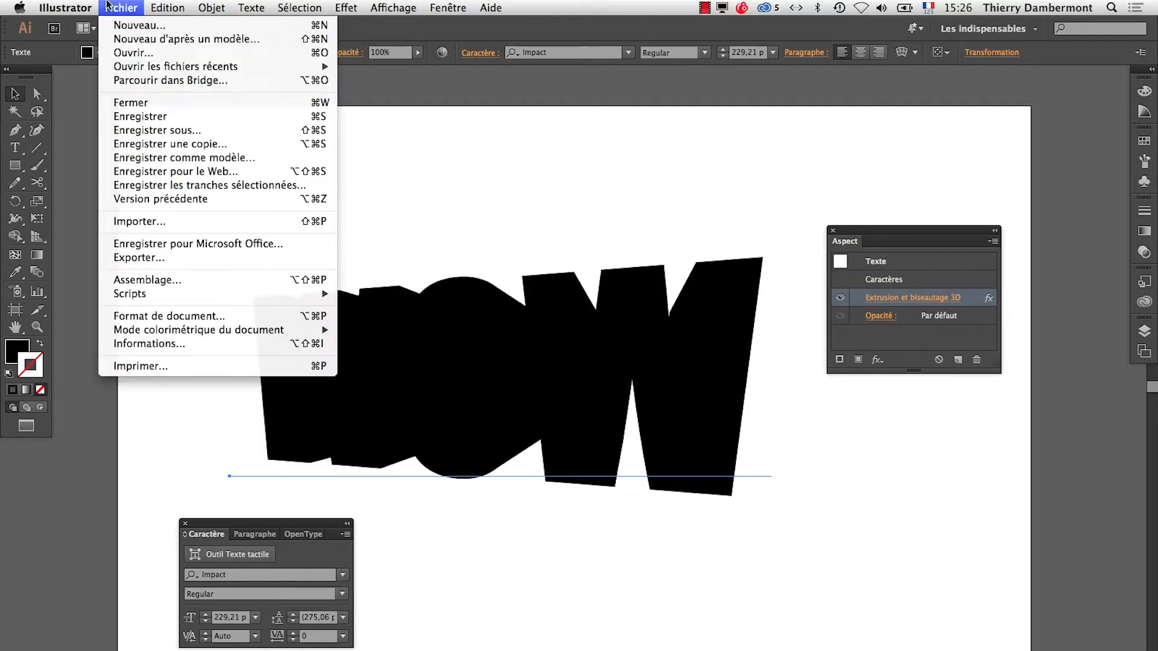
click(188, 132)
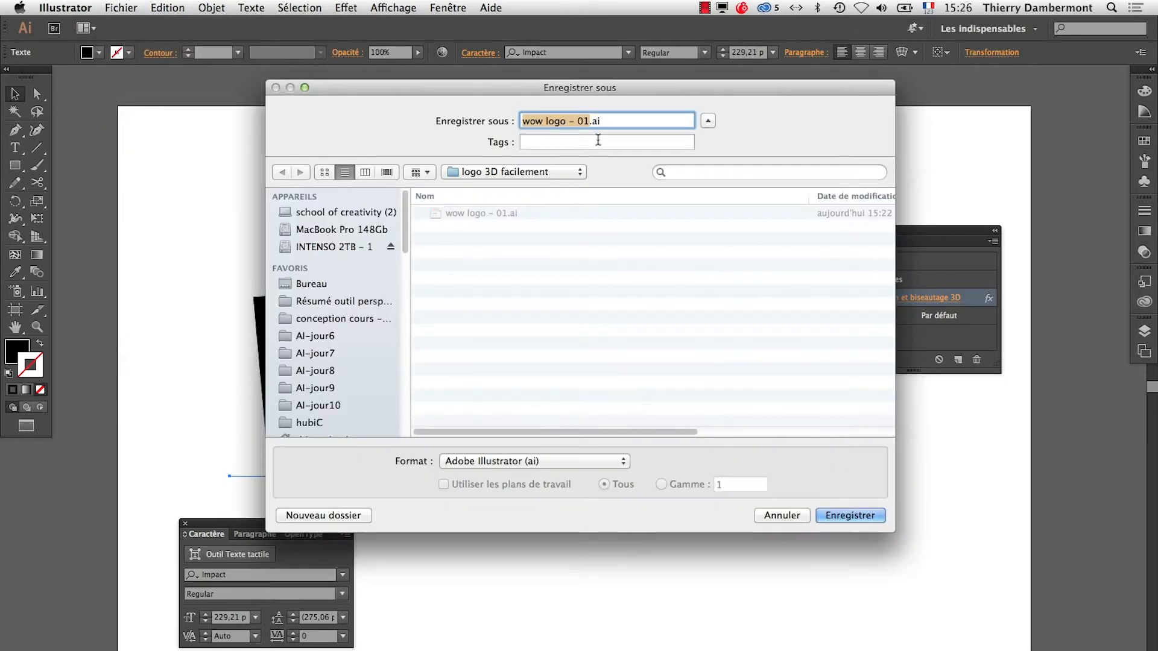
click(588, 123)
key(BackSpace)
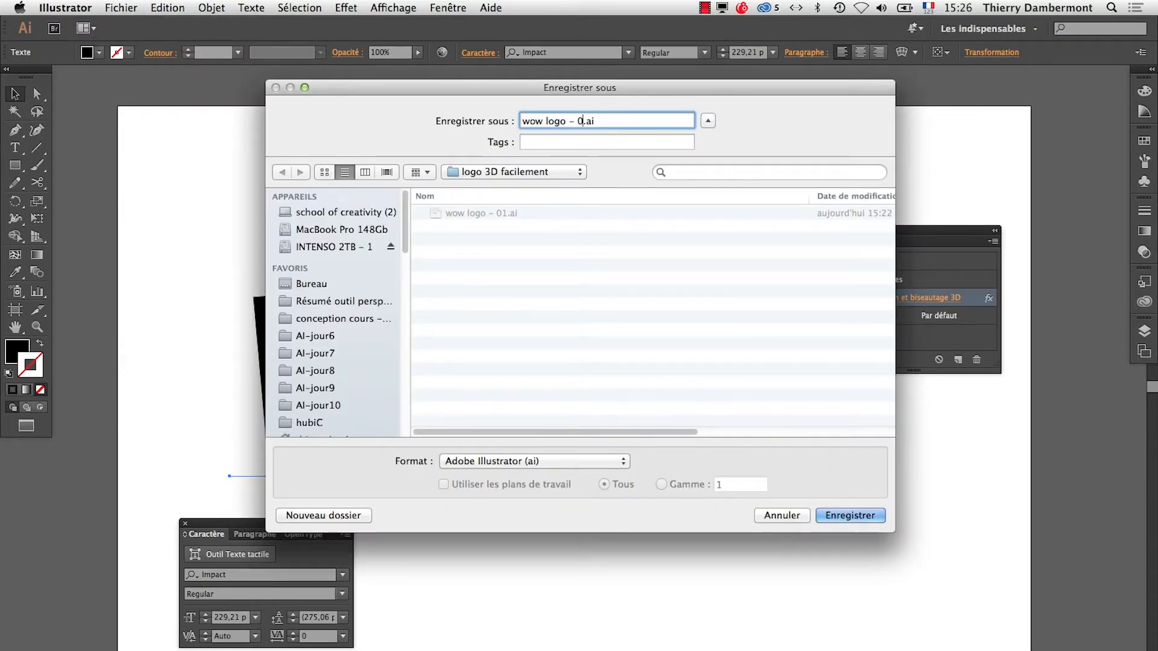
text(2)
click(851, 516)
click(841, 568)
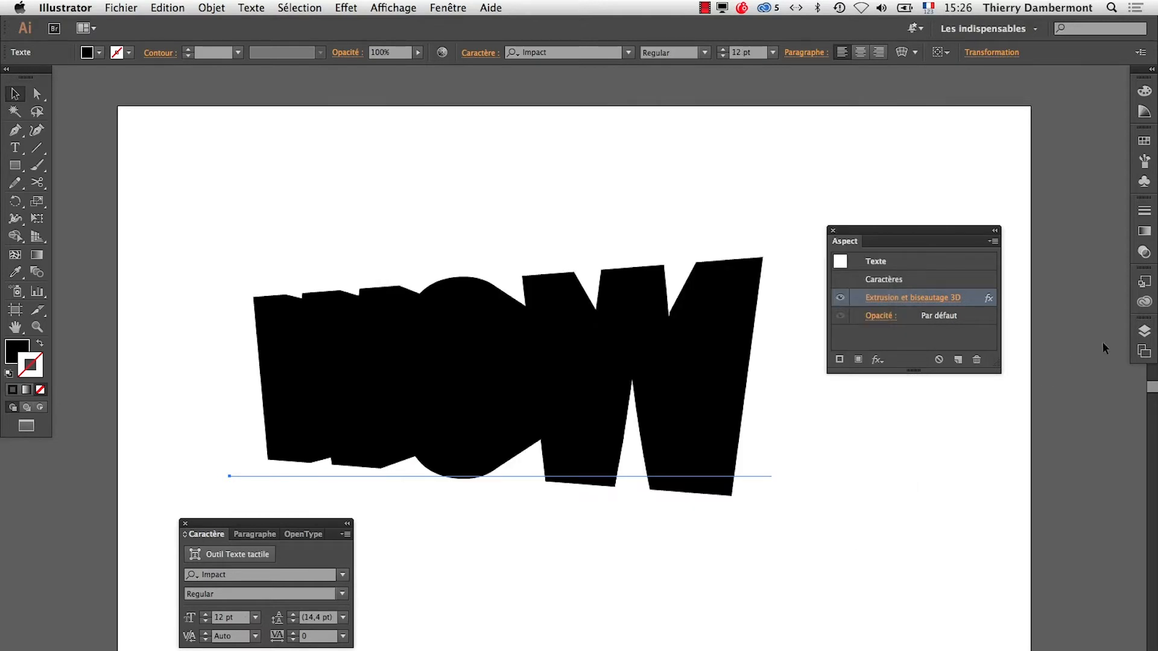
Display the Calques panel as a separate floating panel and collapse the Plans de travail panel.
click(1145, 331)
drag(992, 324, 810, 401)
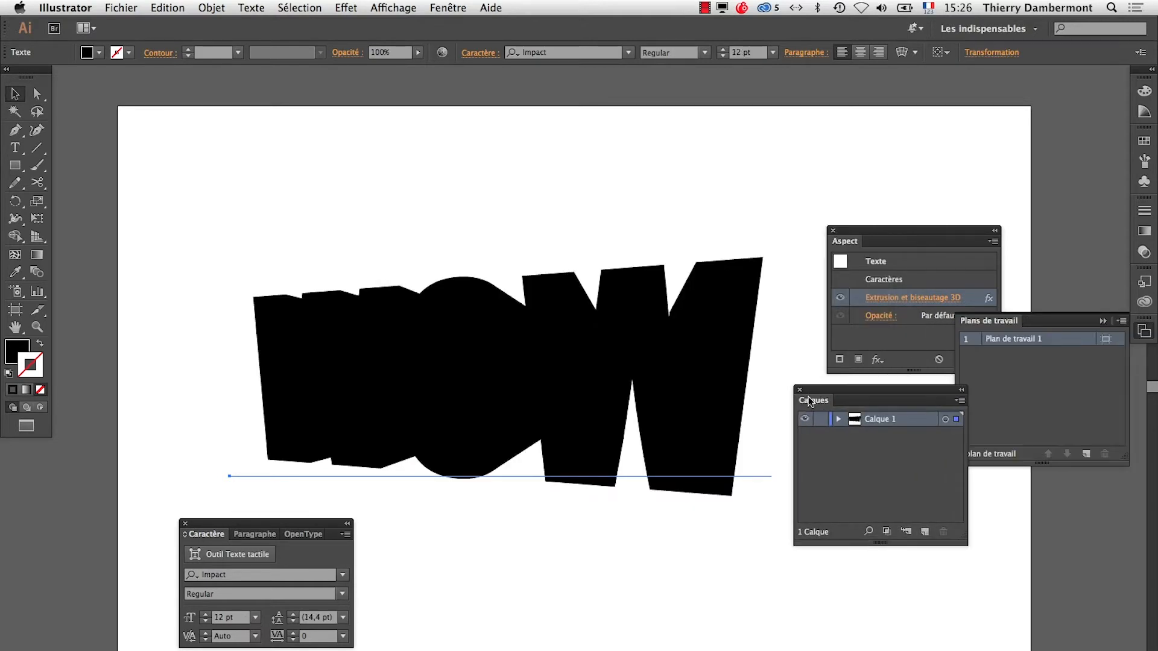
drag(920, 398, 731, 189)
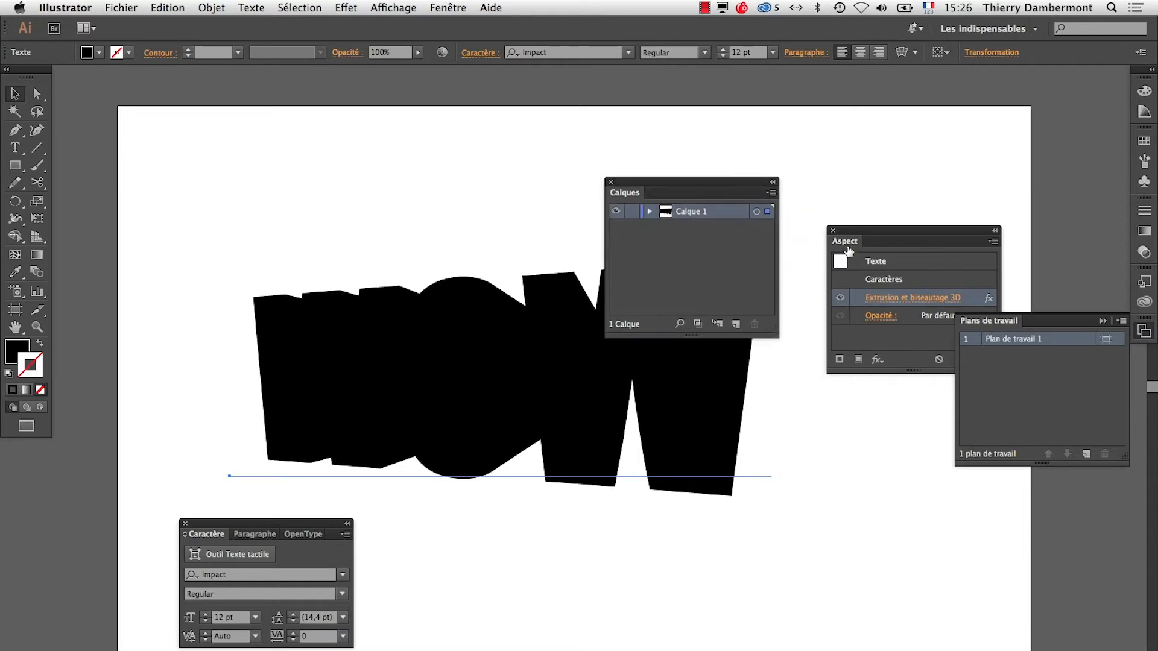
click(1105, 322)
Set the Calques panel's row size to a custom 80 pixels for larger layer thumbnails.
click(771, 193)
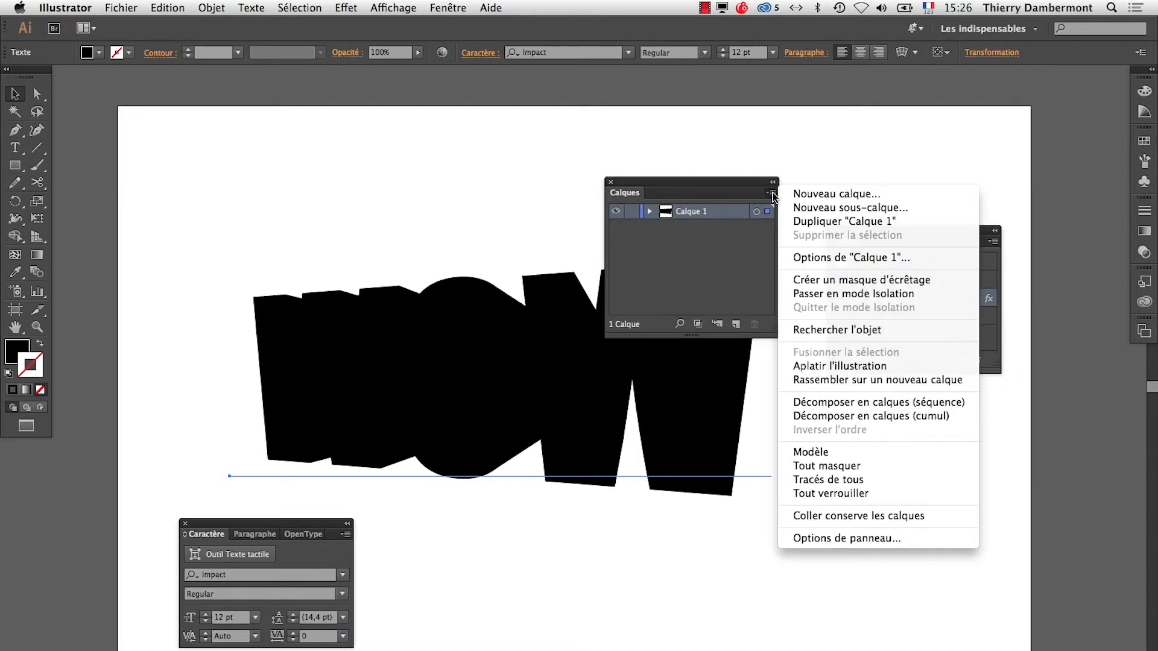
click(855, 546)
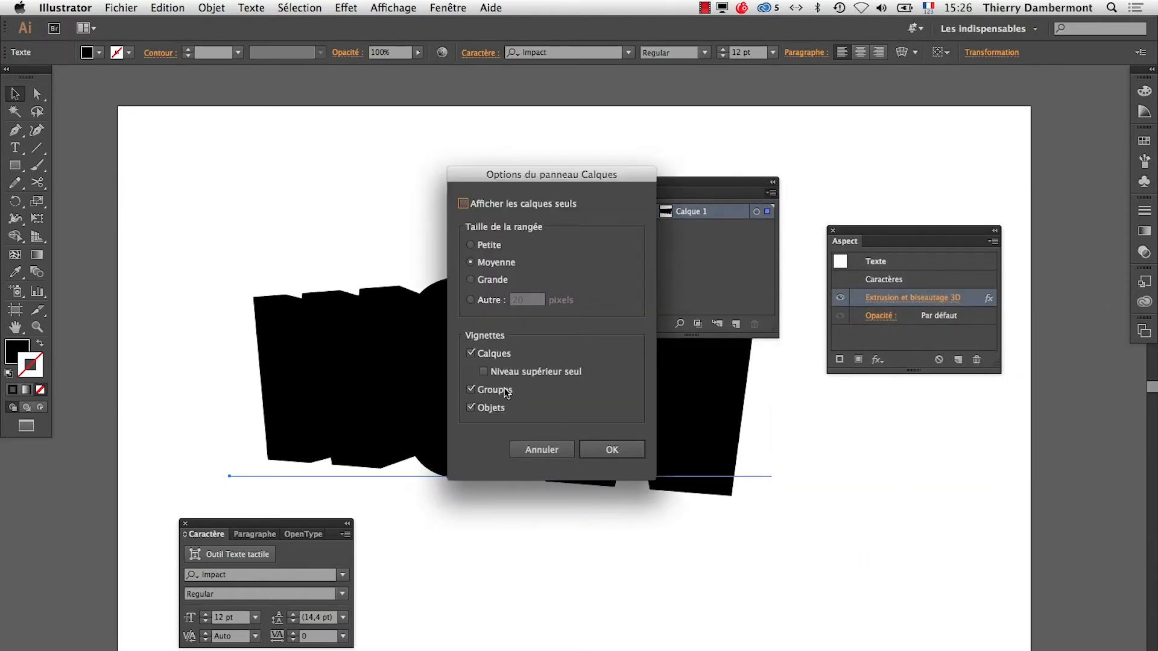
click(471, 300)
text(80)
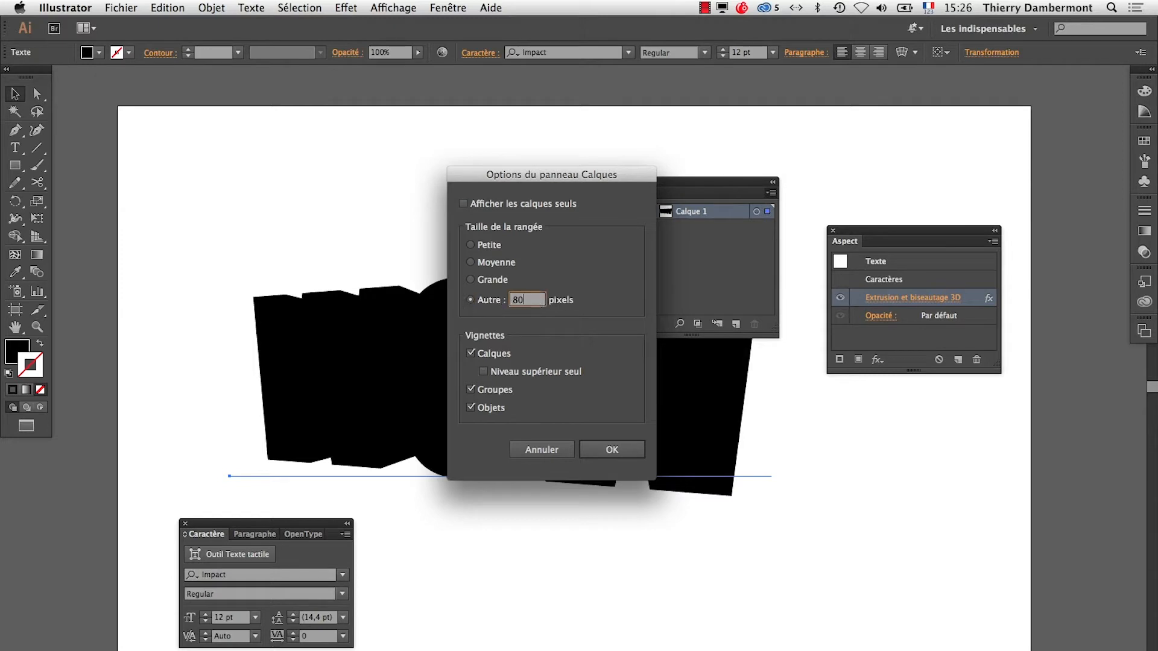
click(609, 449)
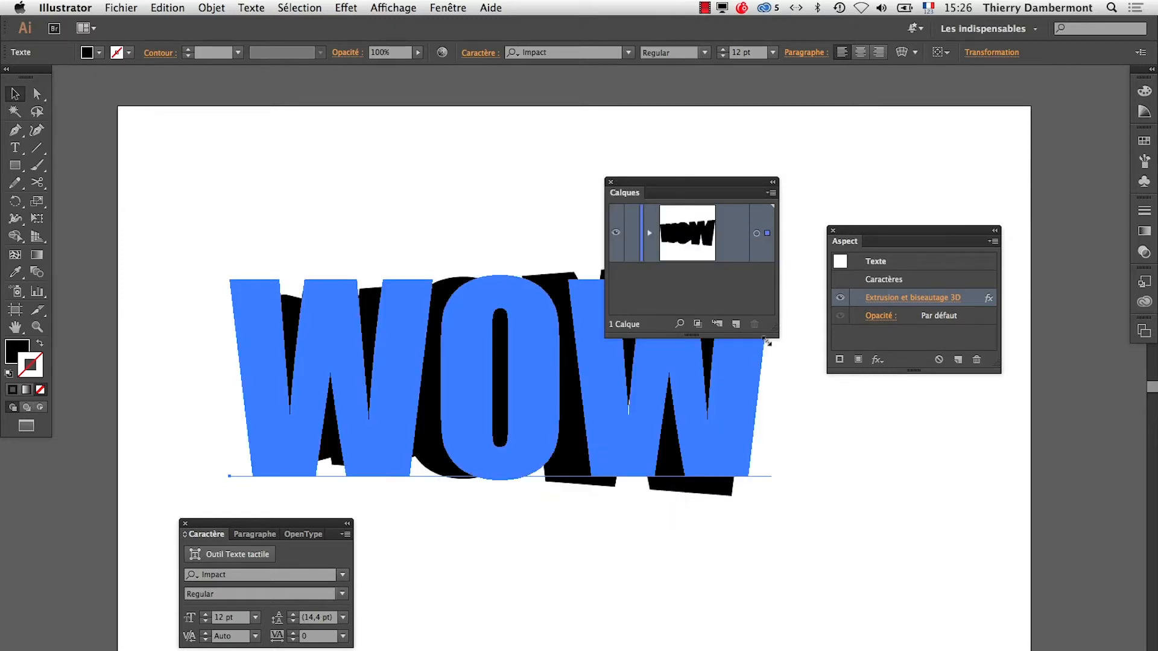
Duplicate the layer Calque 1 and lock the original, with the Calques panel enlarged and moved off the lettering.
drag(766, 343, 856, 416)
drag(724, 238, 819, 404)
click(632, 292)
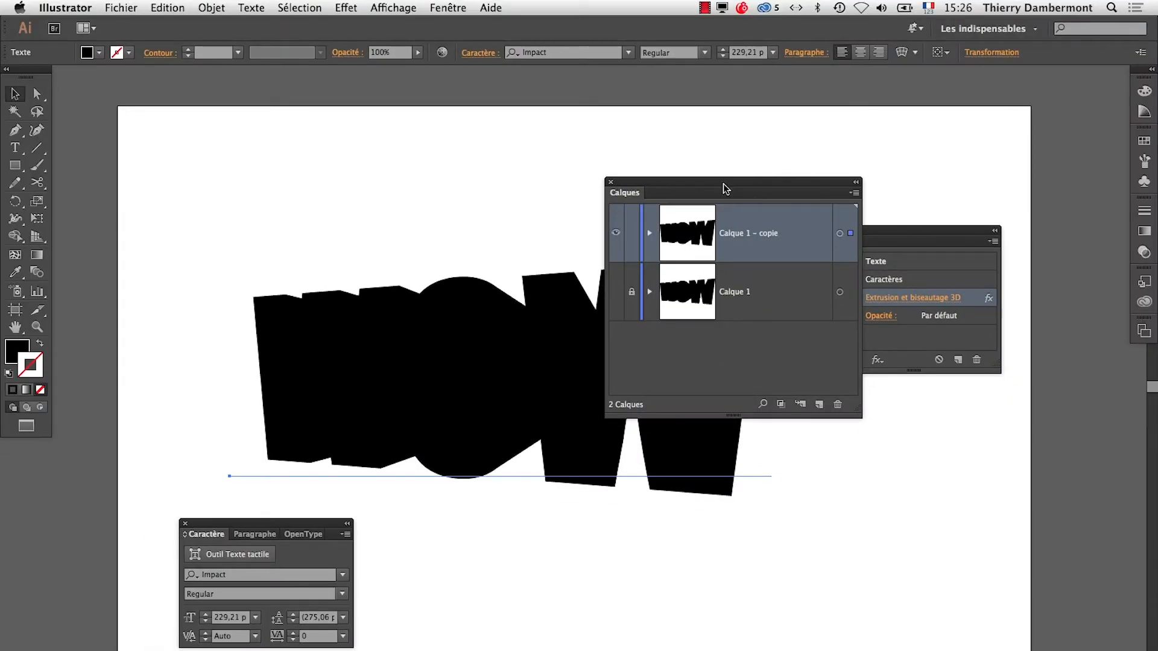
drag(722, 184, 954, 124)
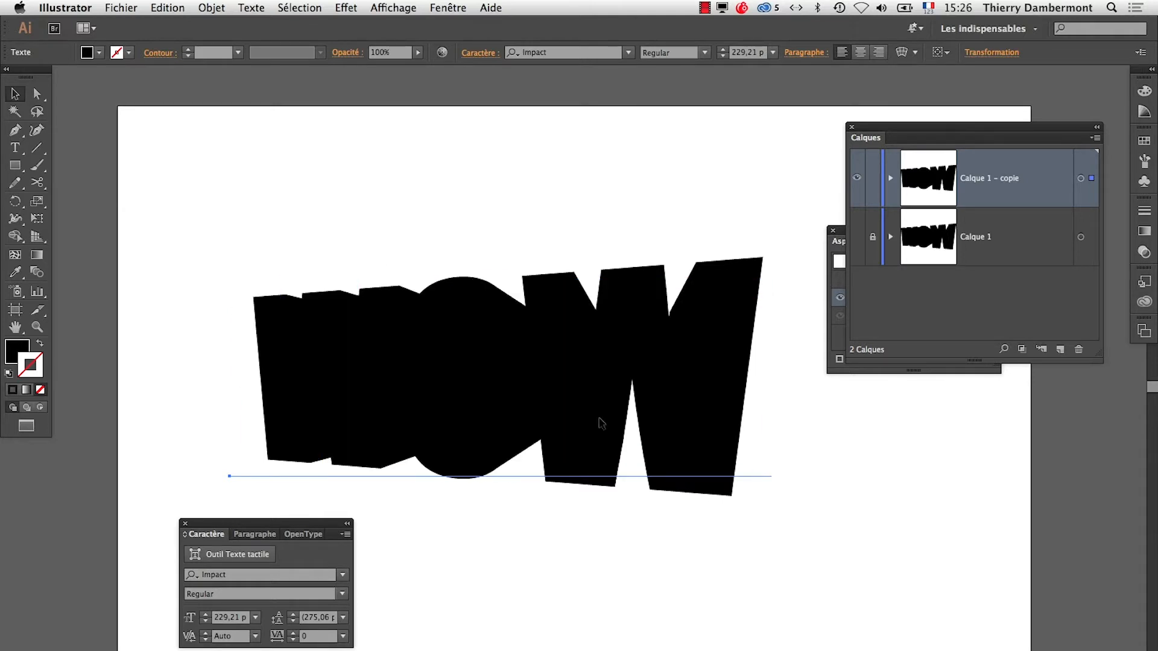
Expand the appearance of the 3D text into editable vector groups and reveal the contents of the layer Calque 1 - copie.
click(211, 8)
click(269, 166)
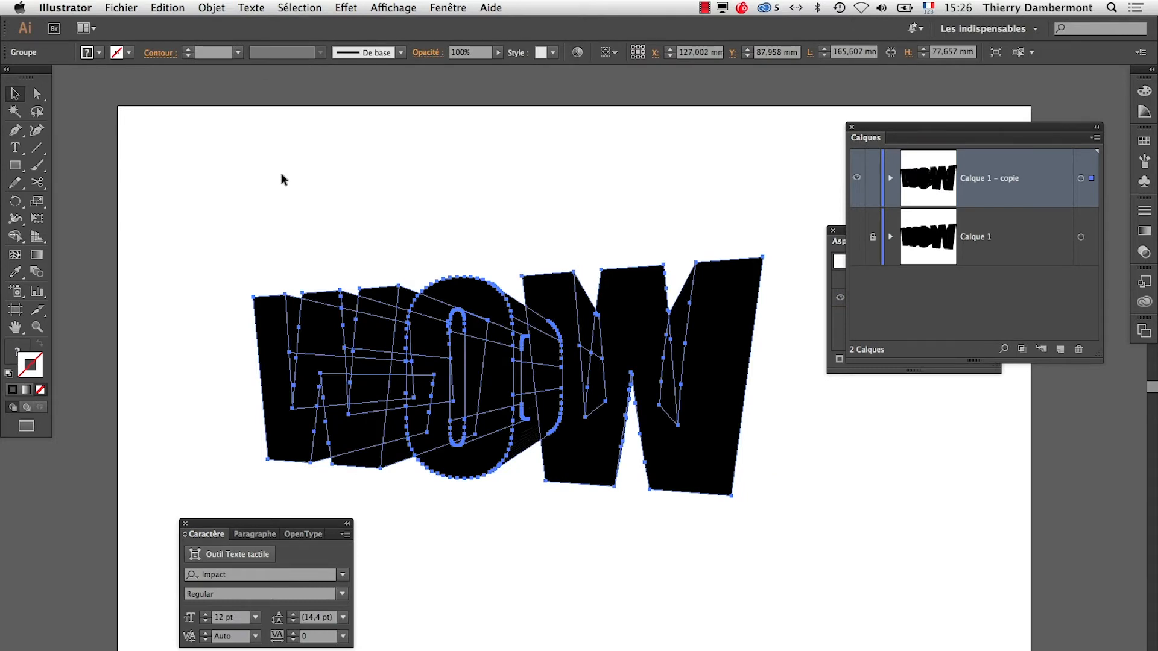
click(890, 178)
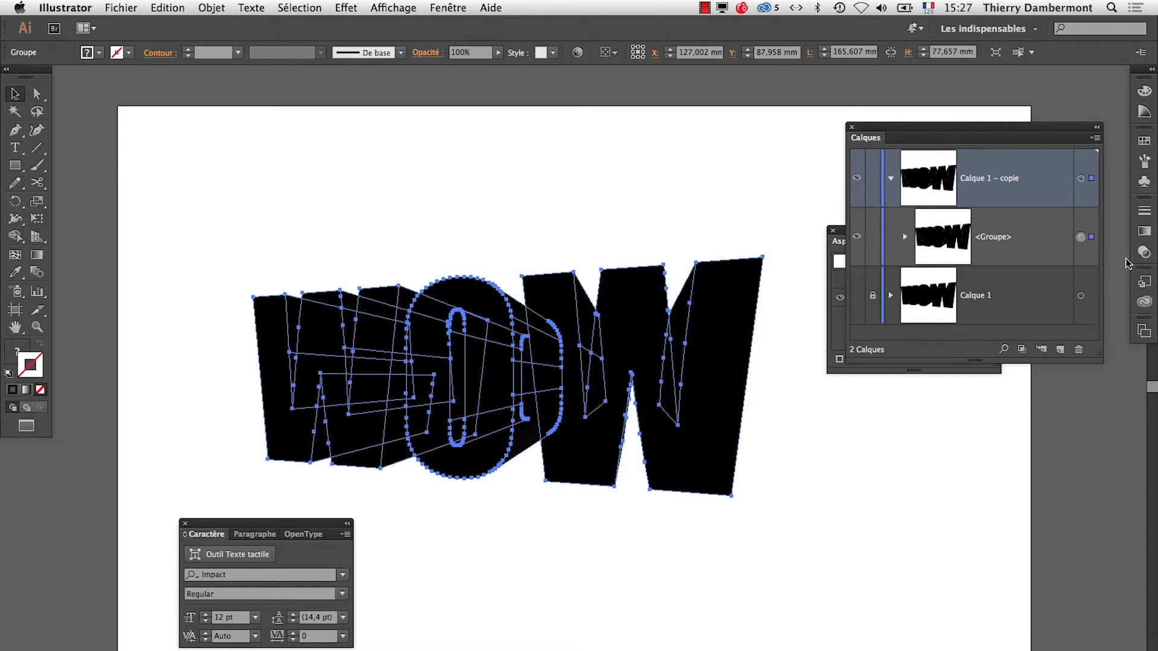
Move the Calques panel clear of the Aspect panel and enlarge it to list the letter groups inside the copy's main group.
drag(954, 140, 255, 129)
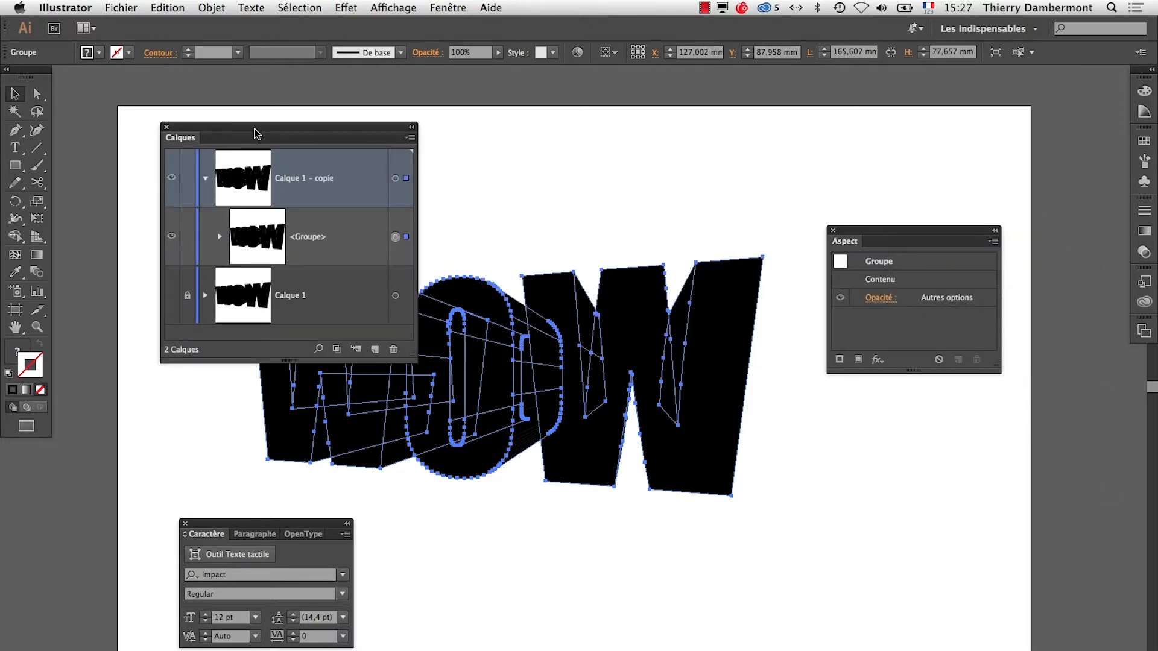
click(220, 238)
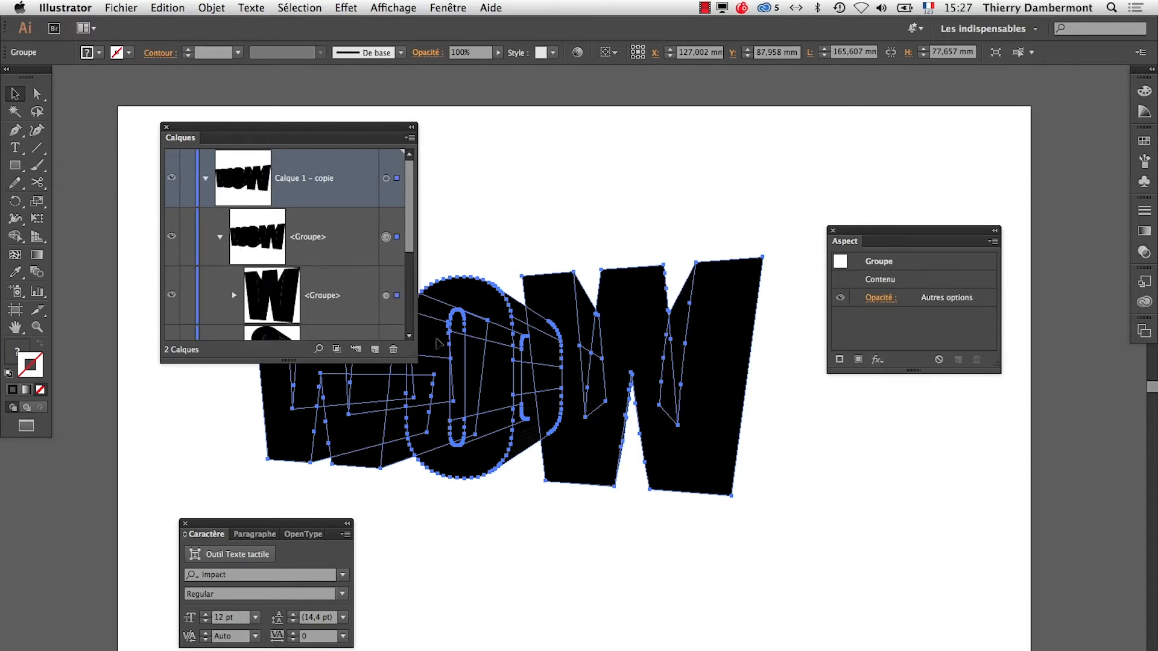
drag(408, 349, 446, 600)
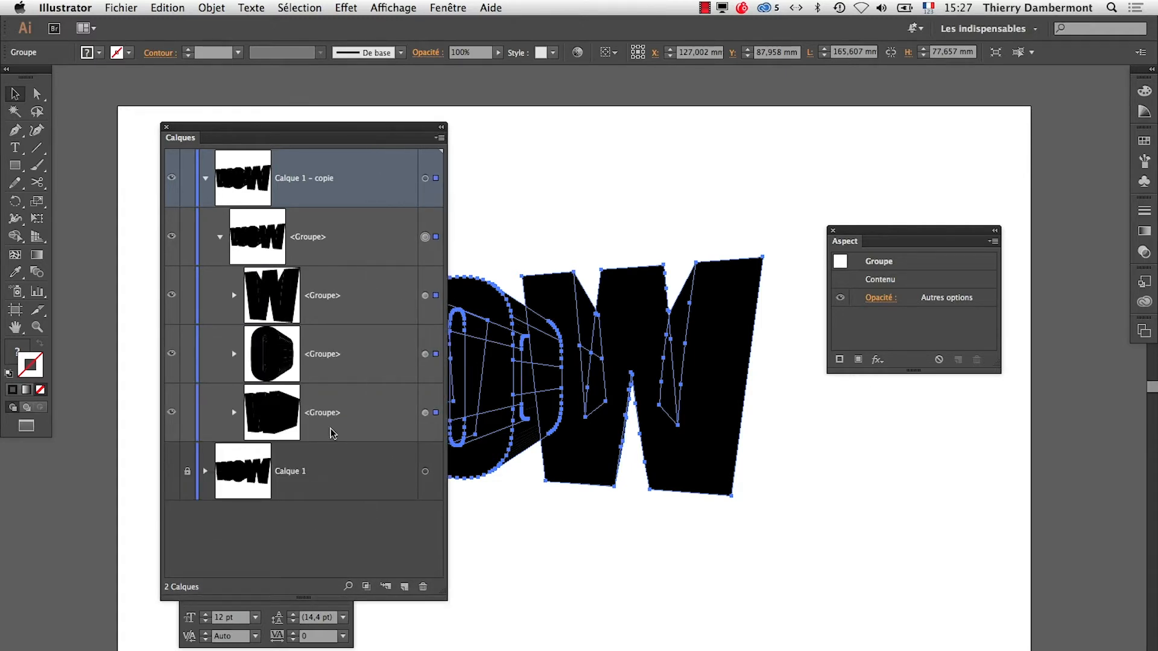
Examine the face and side shapes inside the first W's group in the Calques panel.
click(234, 413)
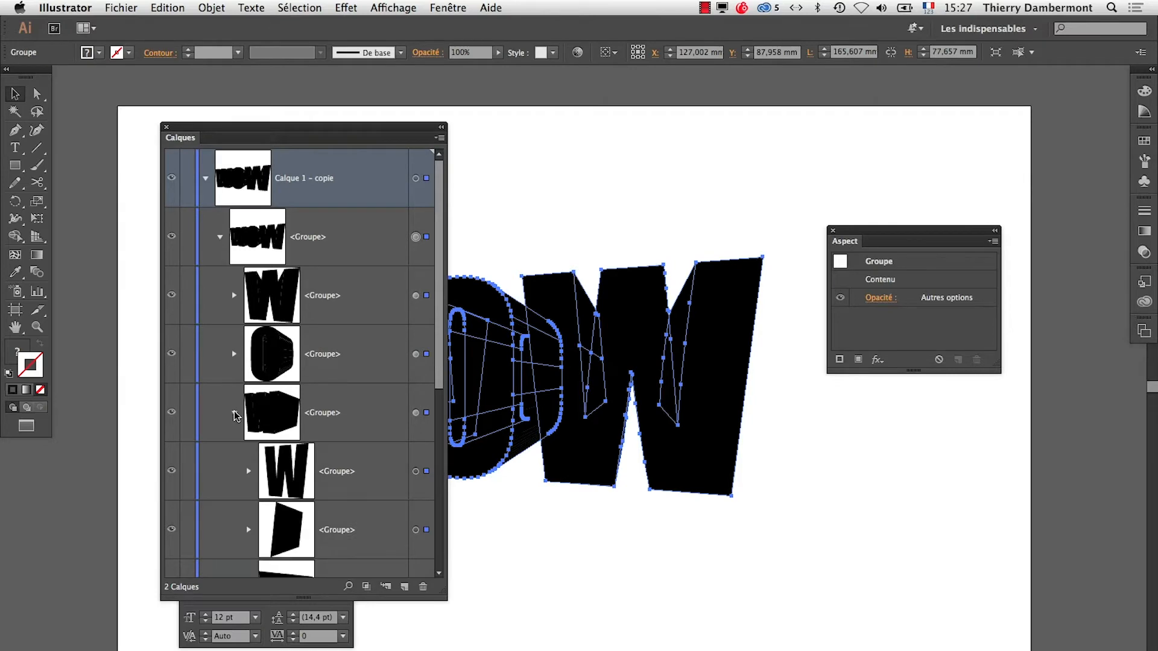
scroll(237, 414, down, 4)
scroll(238, 415, down, 1)
scroll(237, 414, up, 5)
click(234, 412)
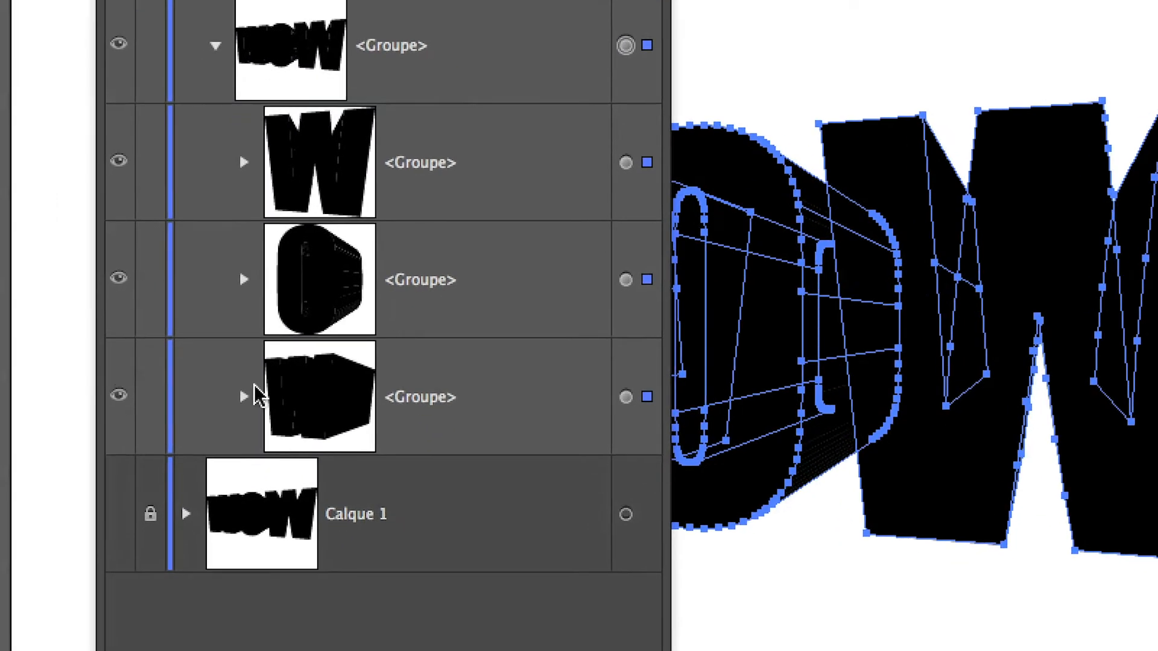
click(254, 398)
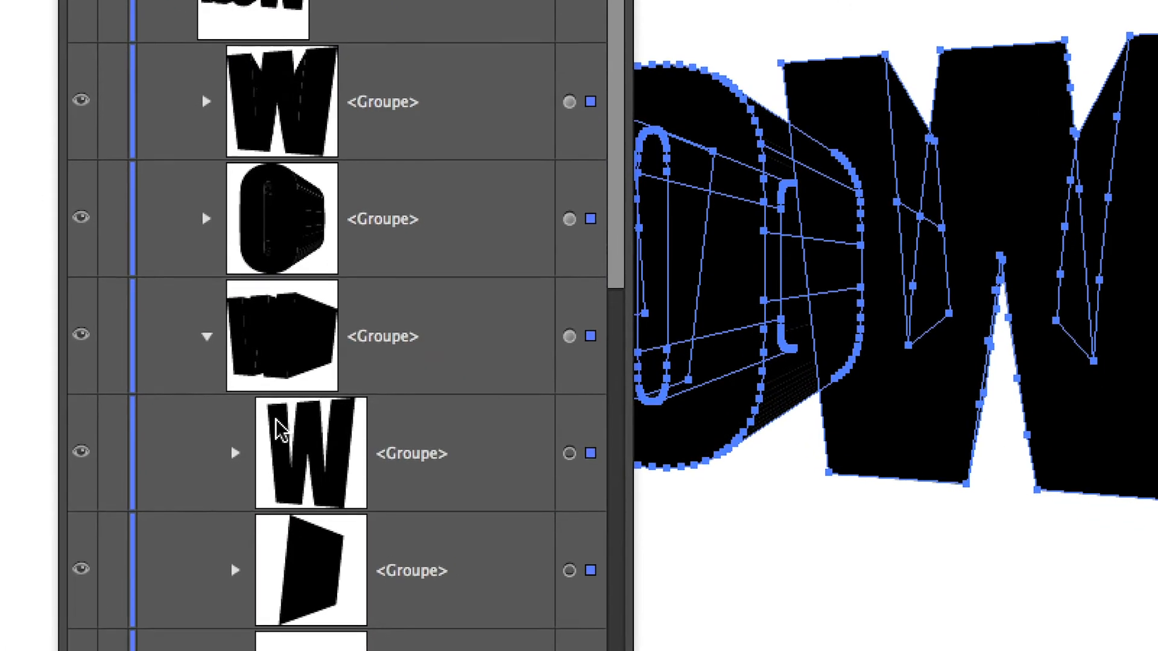
scroll(279, 430, down, 4)
scroll(277, 432, down, 2)
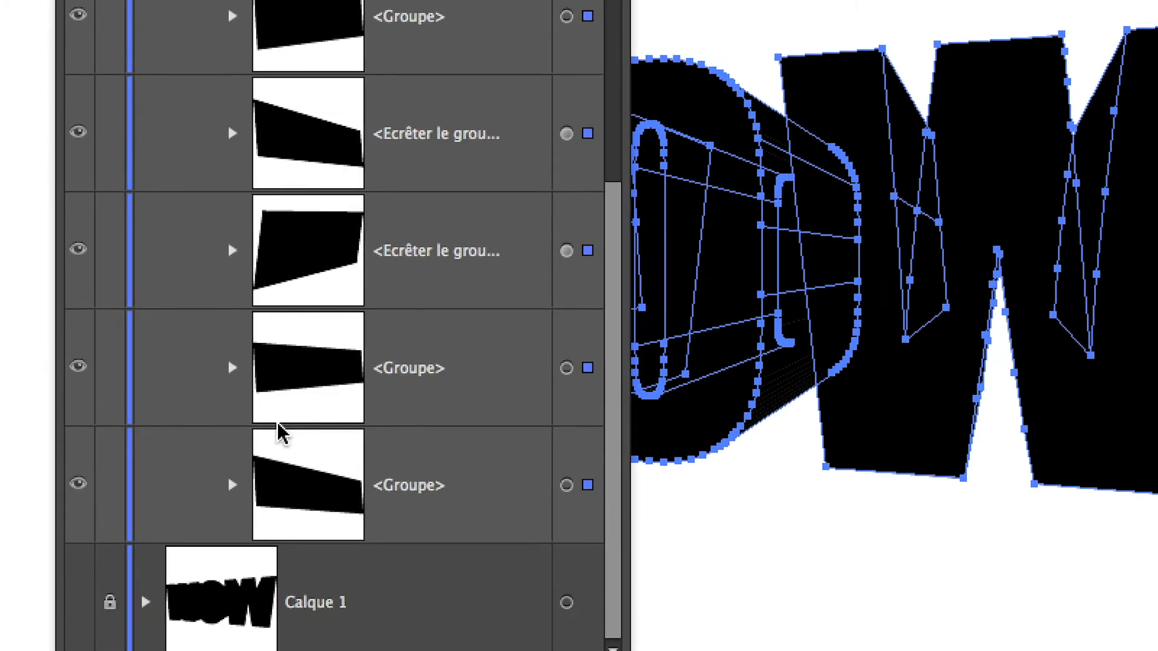
scroll(277, 432, up, 6)
Examine the shapes that make up the groups of the O and the last W in the Calques panel.
click(229, 299)
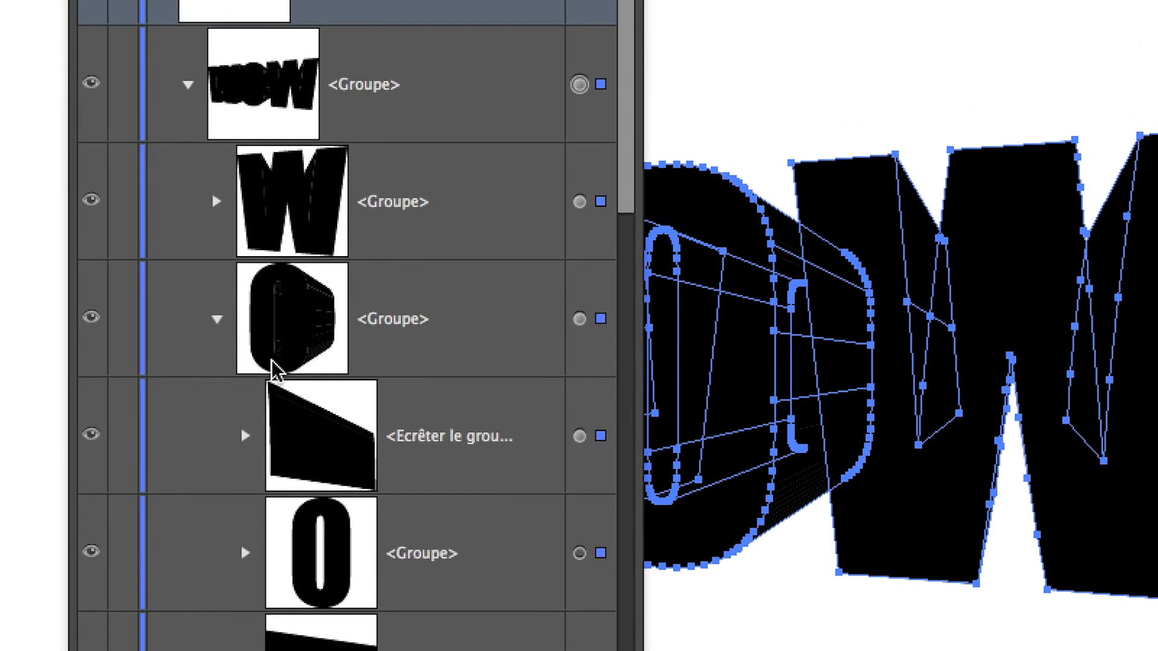
scroll(270, 368, down, 3)
scroll(269, 366, down, 3)
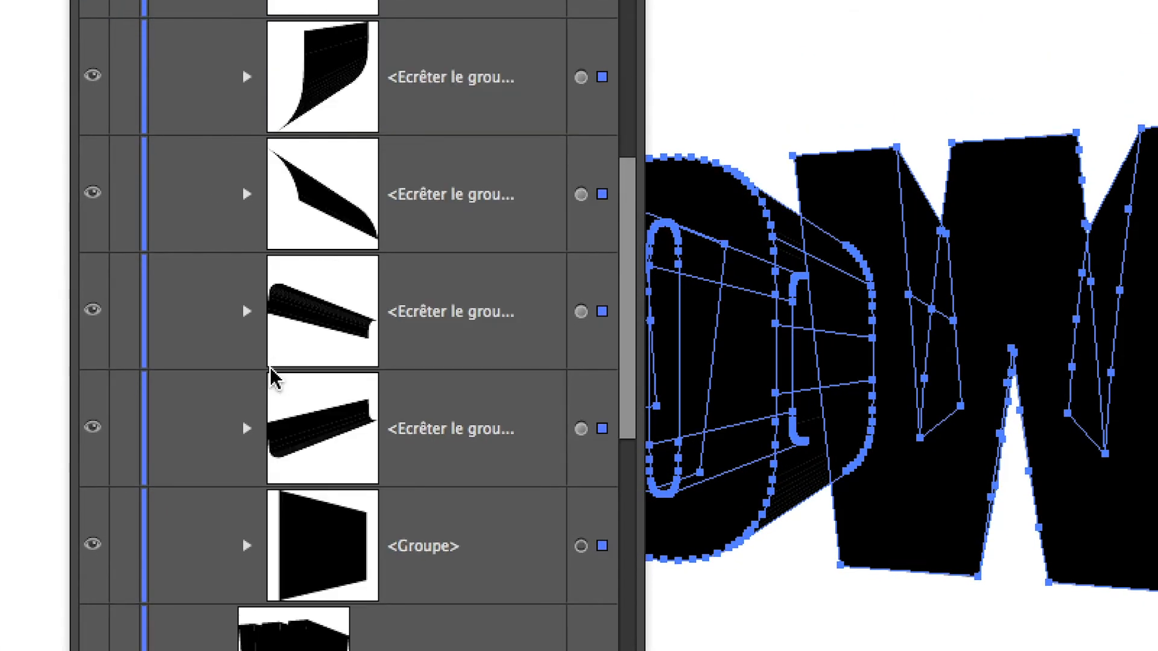
scroll(269, 369, up, 6)
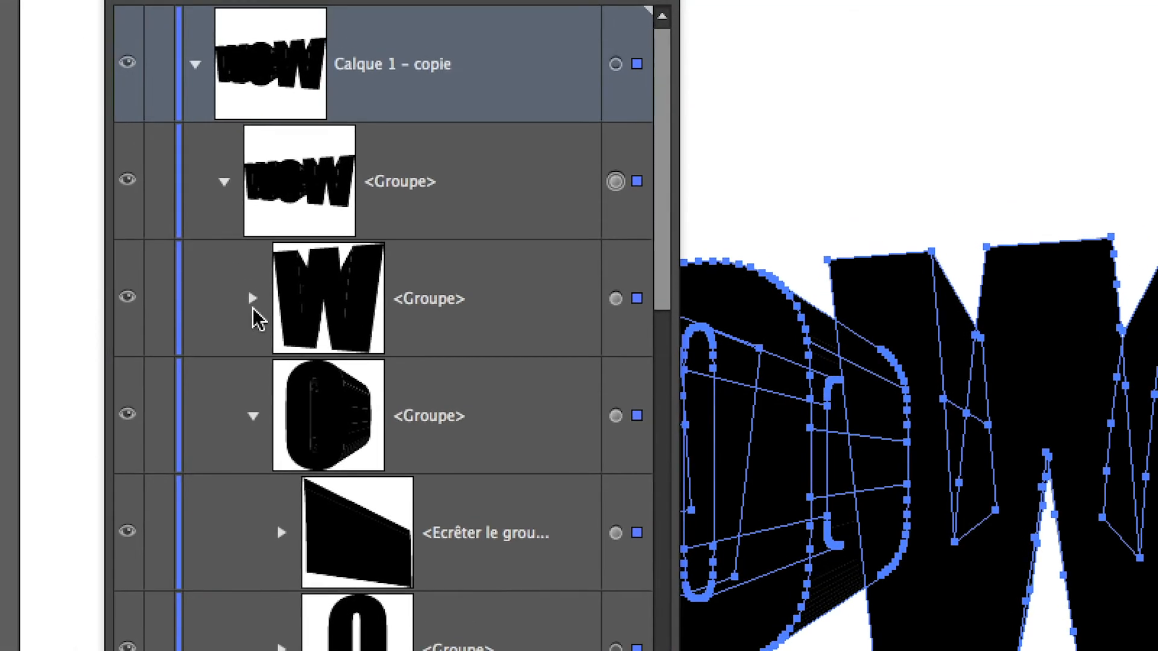
click(250, 308)
scroll(298, 408, down, 5)
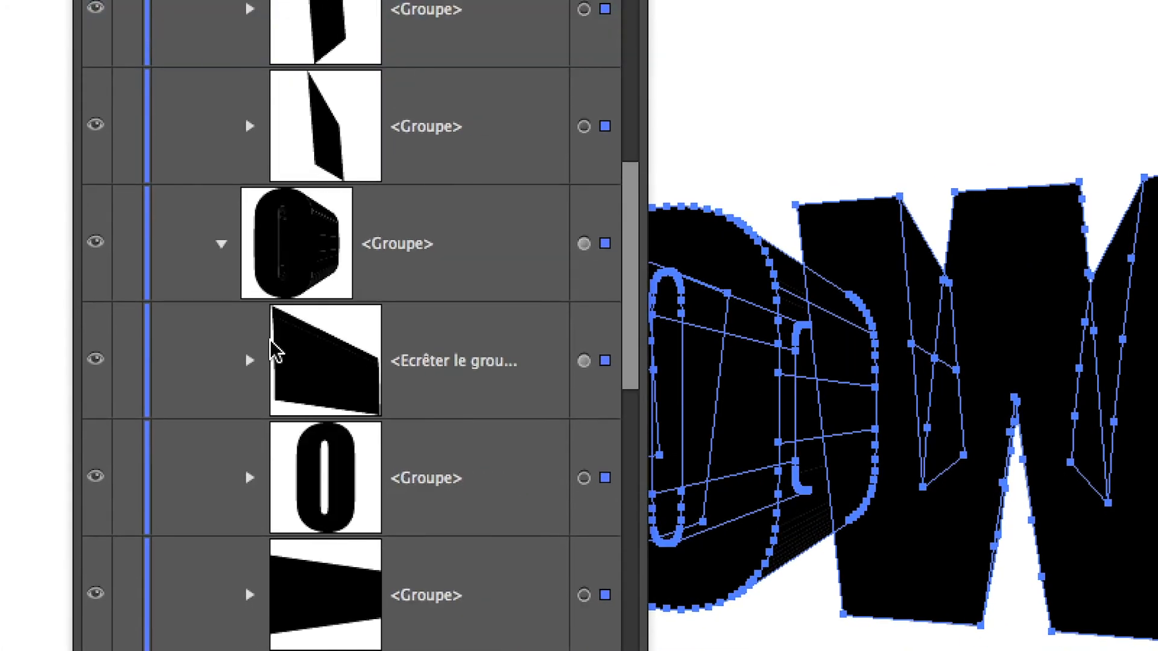
scroll(269, 339, up, 5)
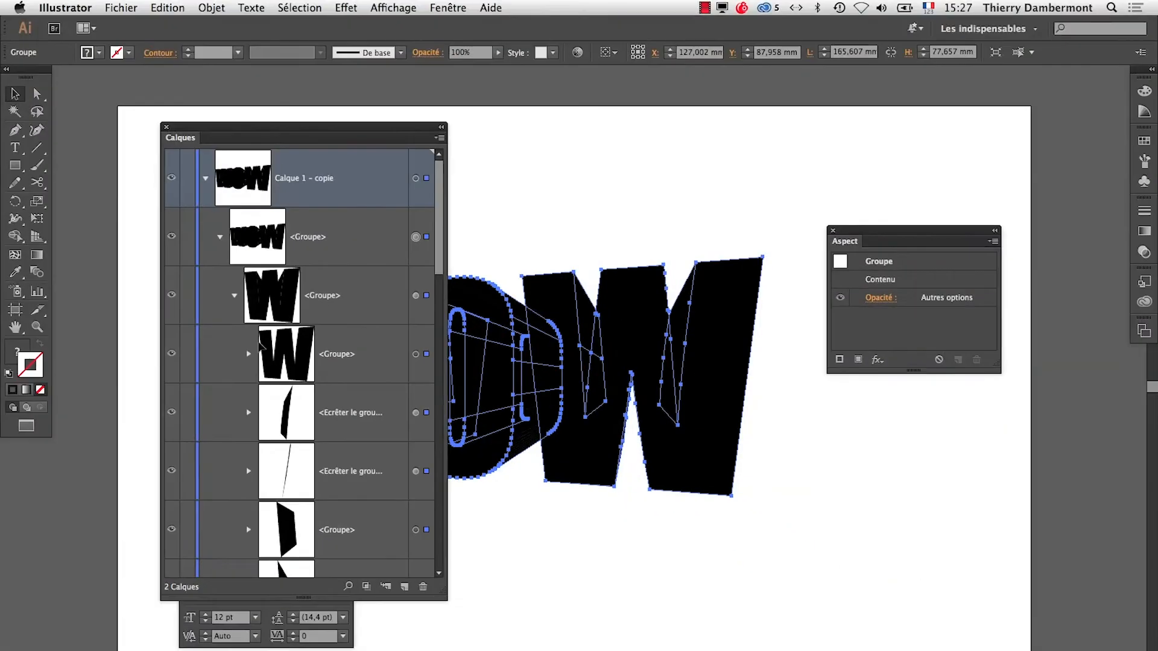
Collapse the three letter groups, their parent group and the layer Calque 1 - copie in the Calques panel.
click(234, 295)
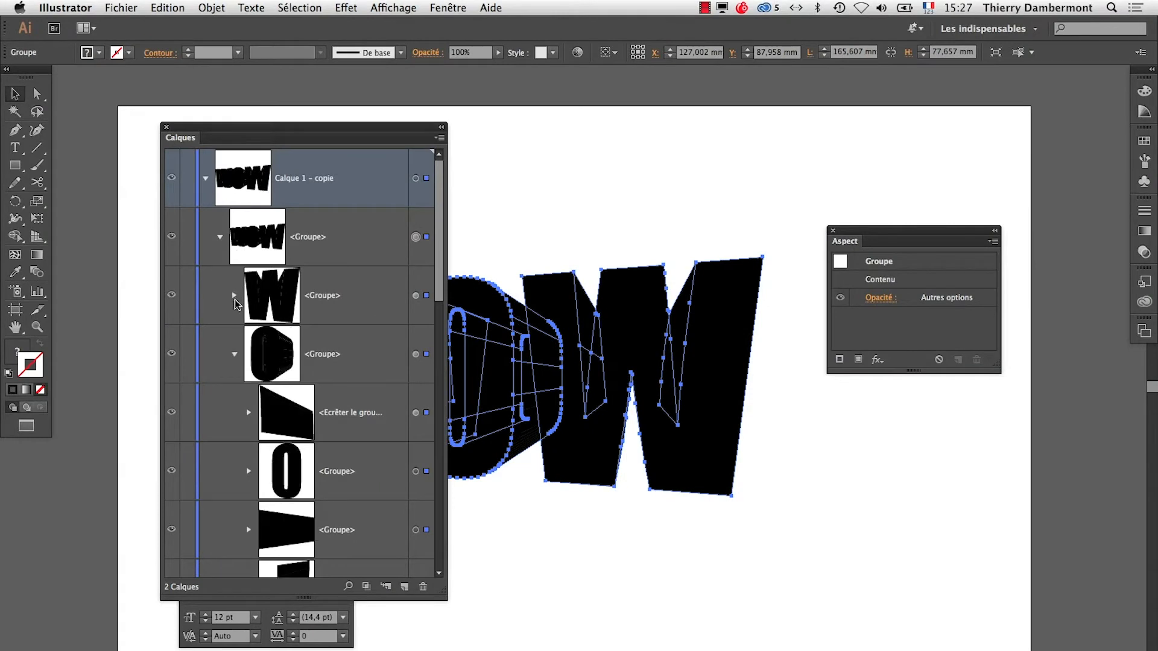
click(236, 355)
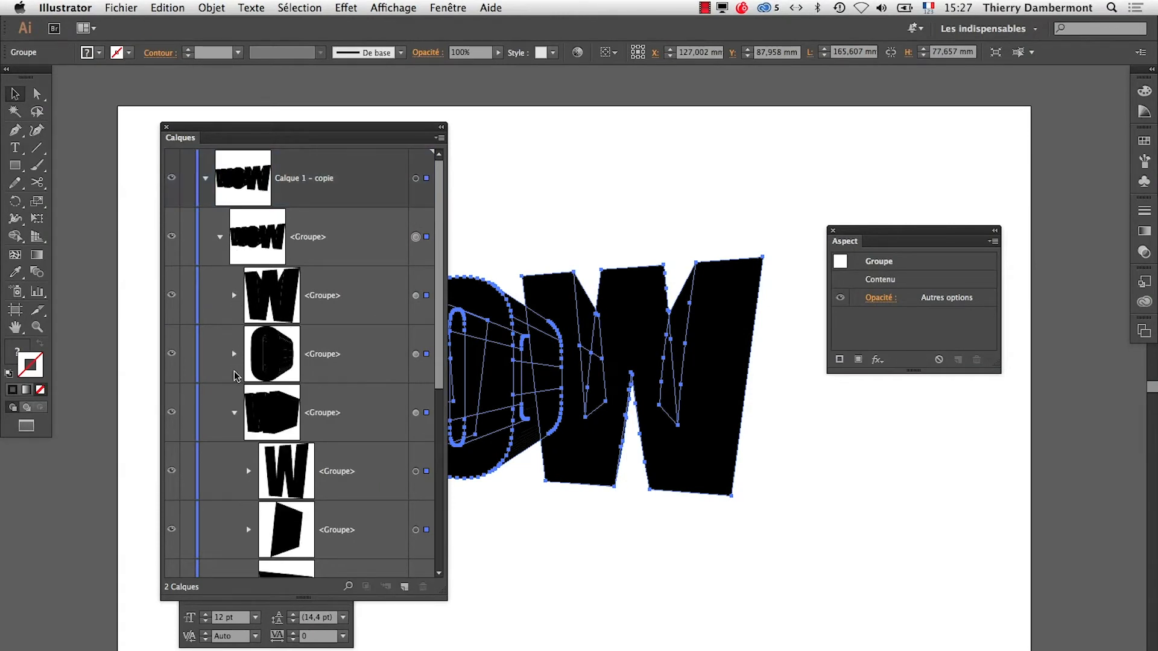
click(234, 412)
click(219, 239)
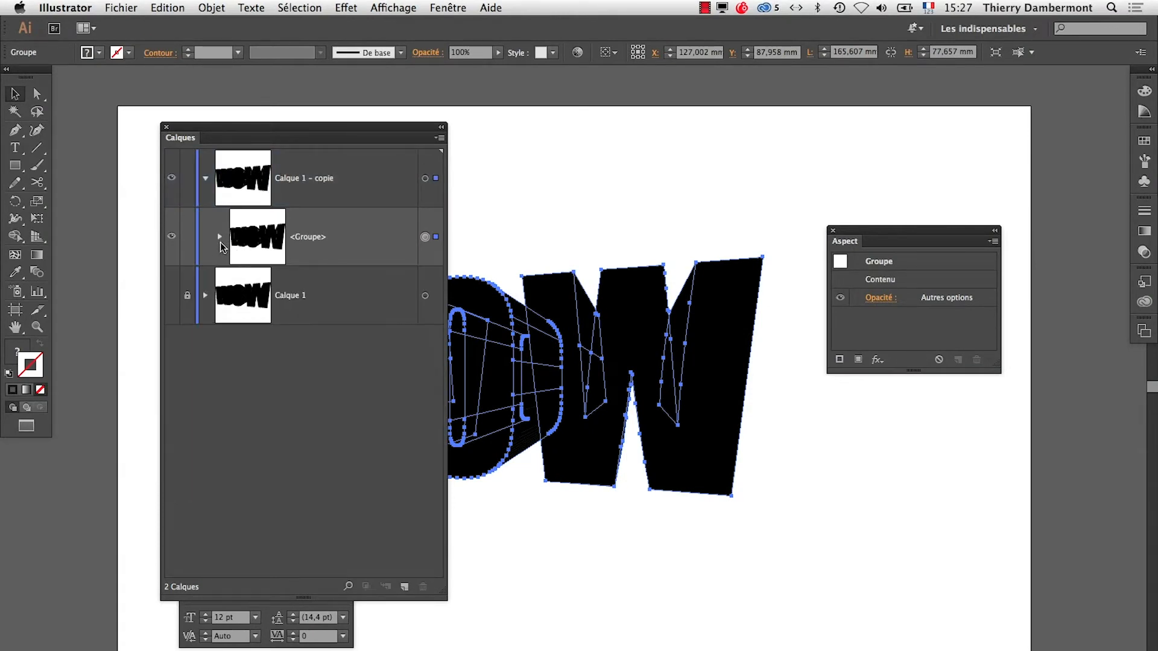
click(205, 179)
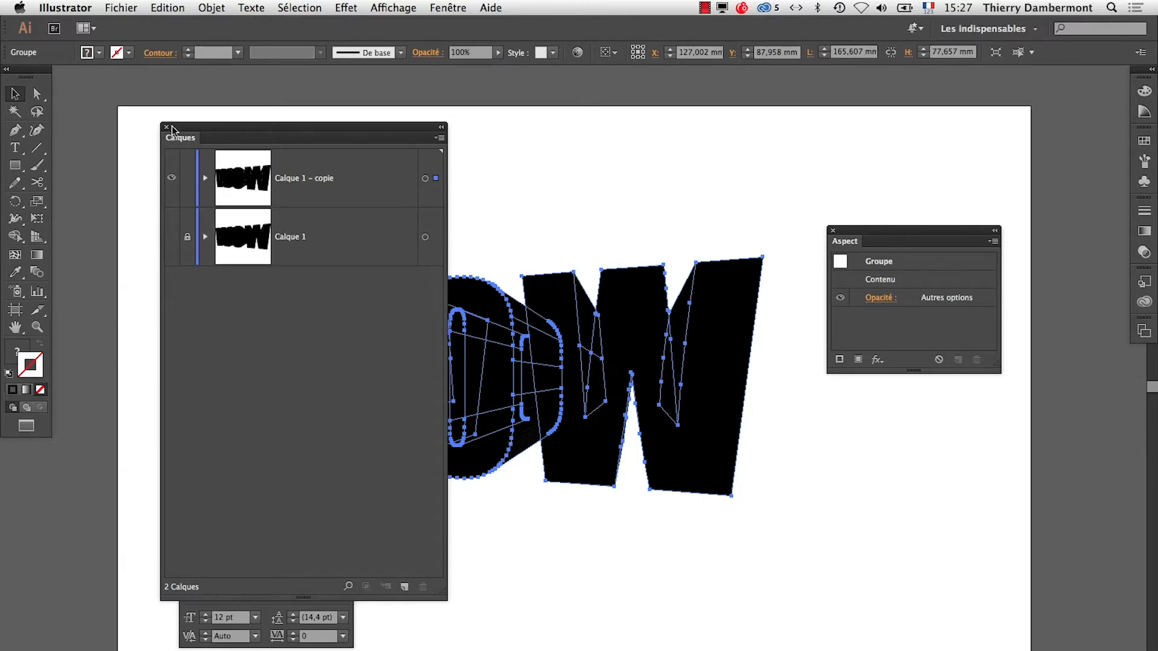
Shrink the Calques panel, move it off the lettering and deselect the artwork.
drag(187, 128, 196, 116)
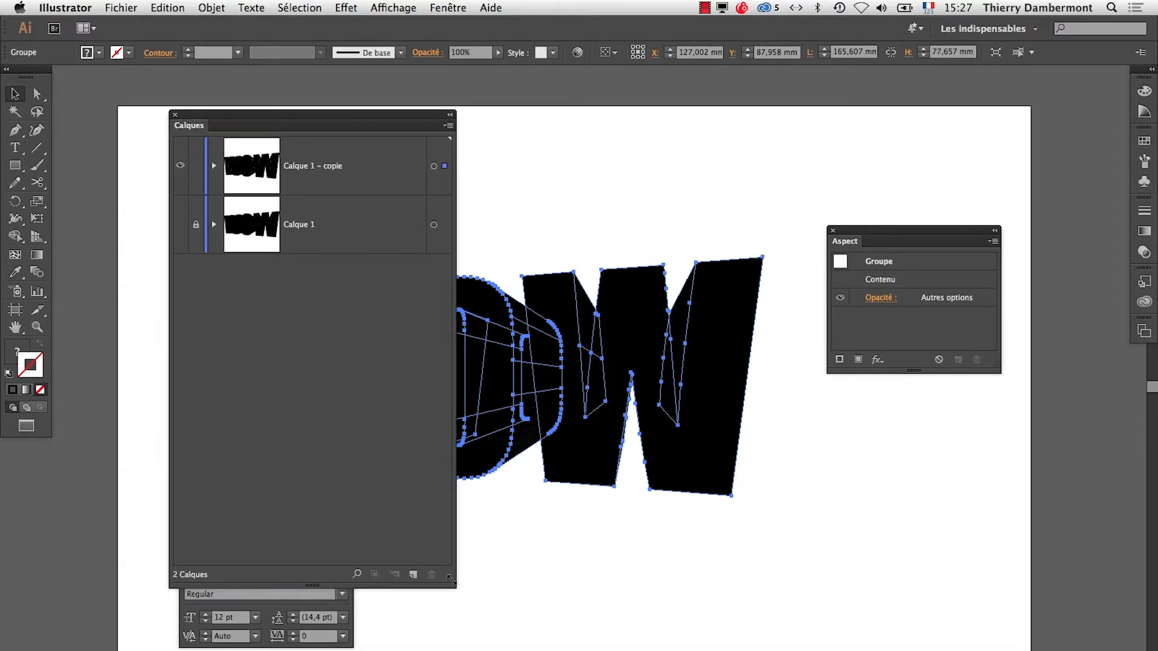
drag(451, 582, 403, 342)
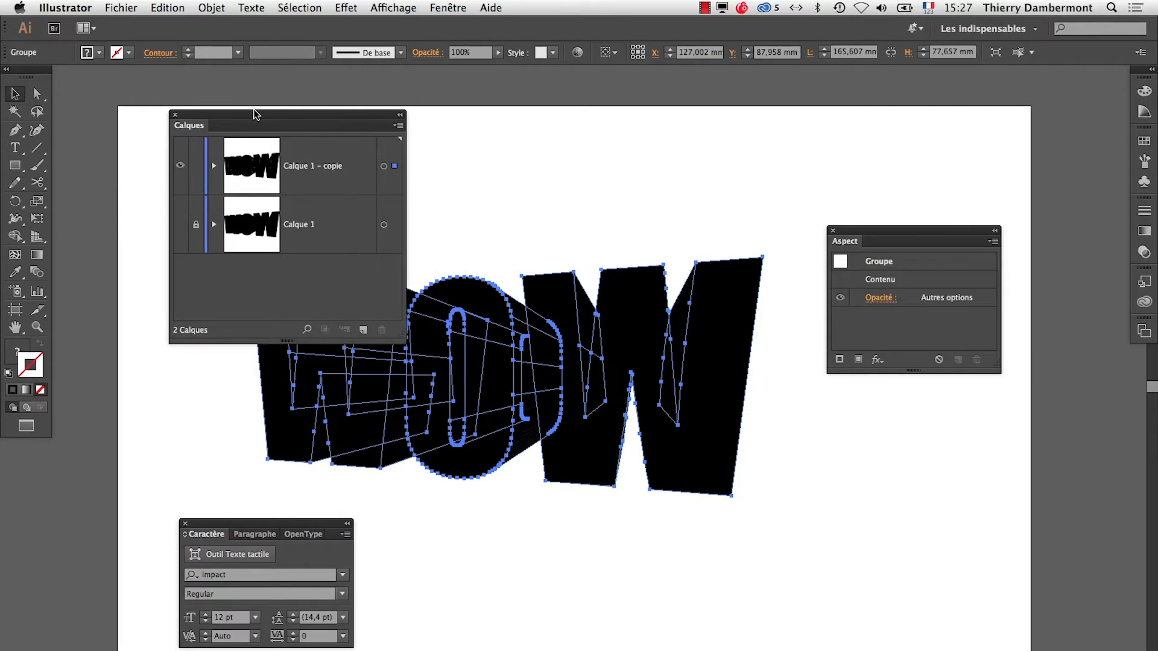
drag(254, 111, 931, 108)
drag(674, 469, 564, 408)
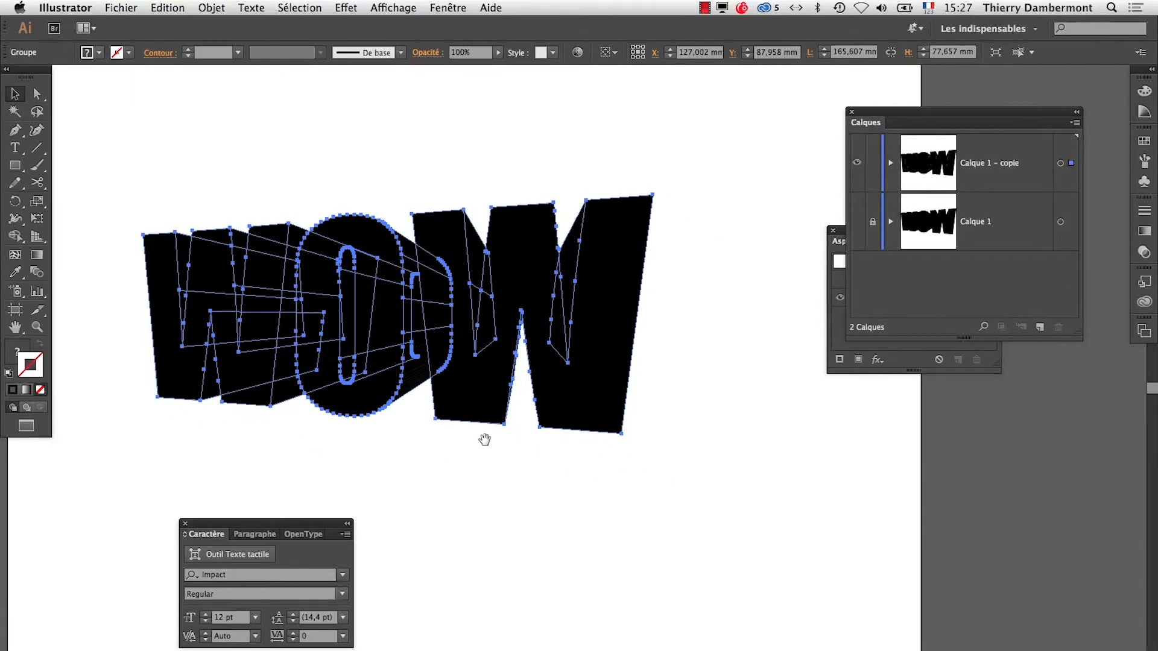
click(643, 523)
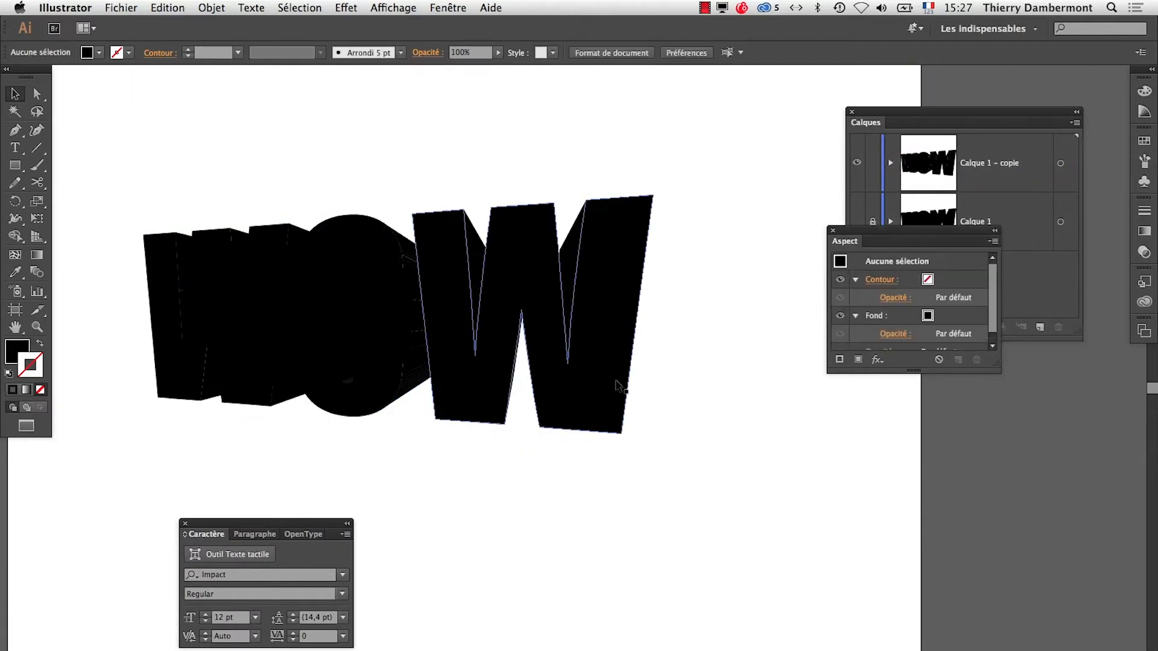
drag(409, 426, 621, 531)
click(419, 480)
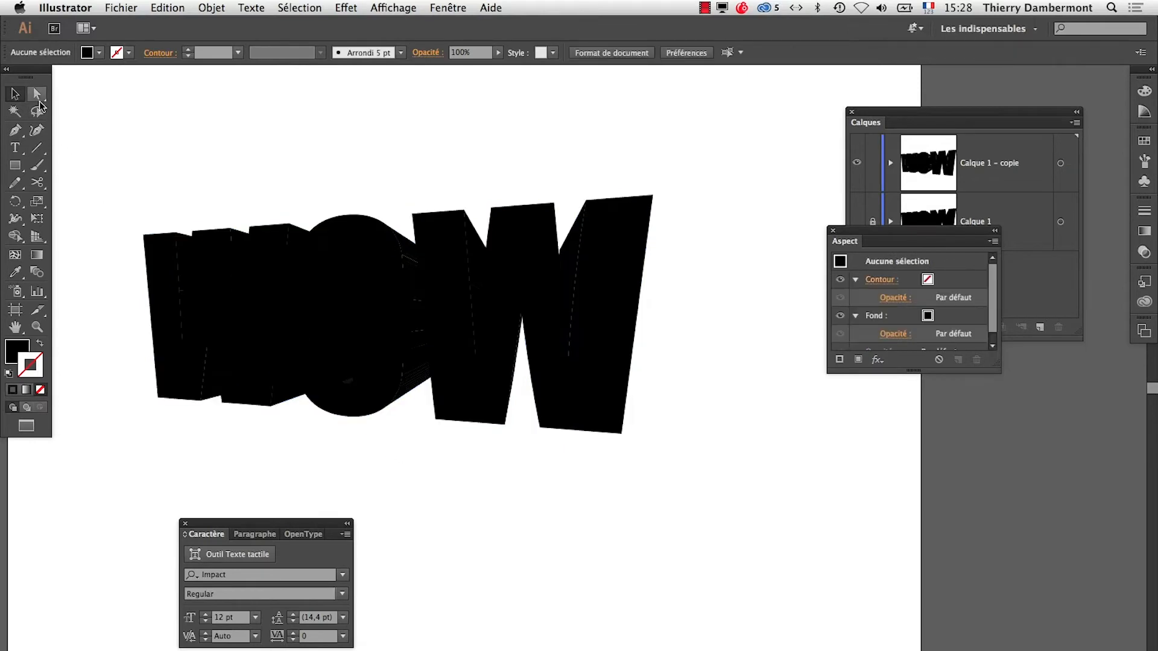
Select the first W's front face with the Direct Selection tool and fill it with the white swatch from the Nuancier panel.
click(38, 95)
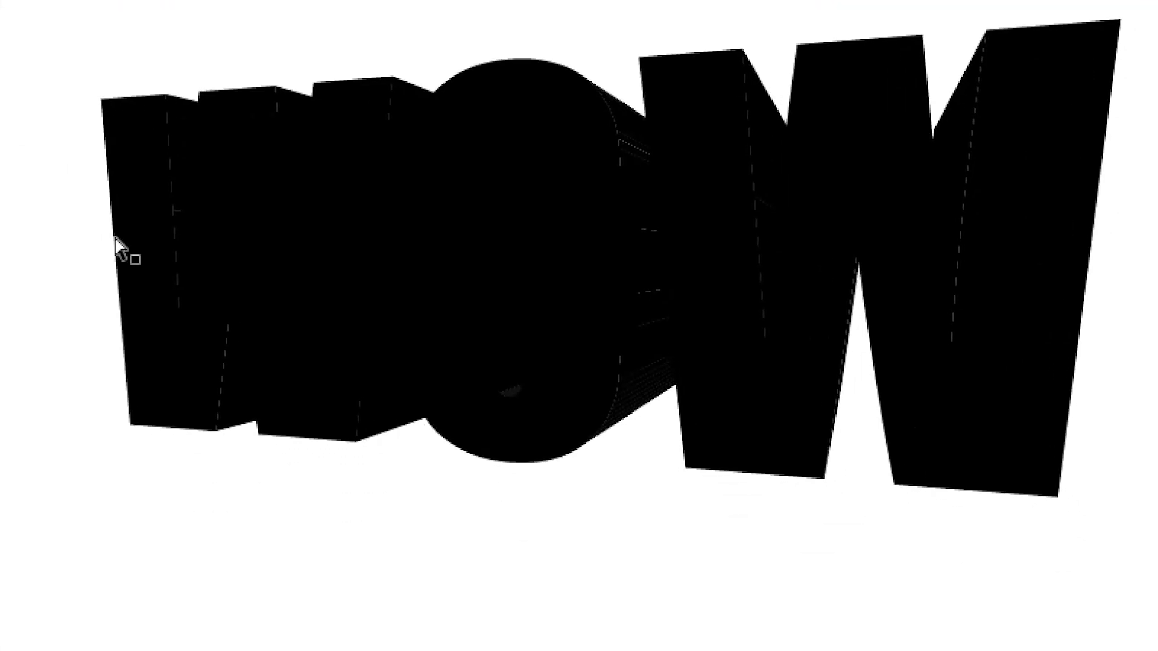
click(295, 525)
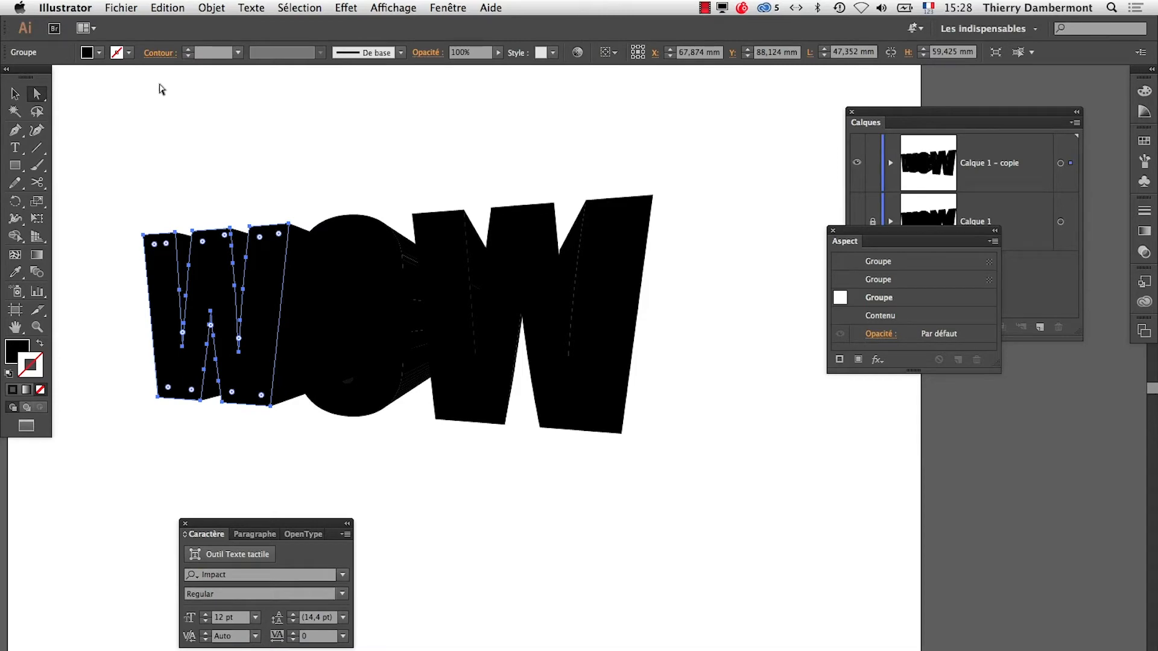
drag(35, 70, 388, 82)
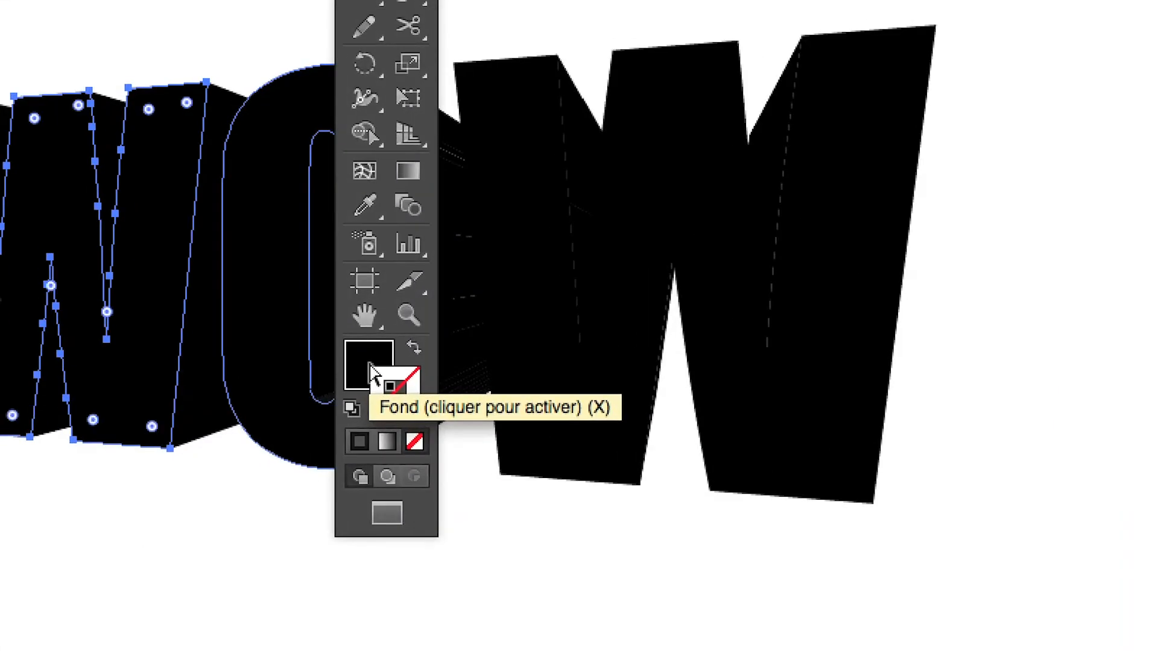
click(372, 371)
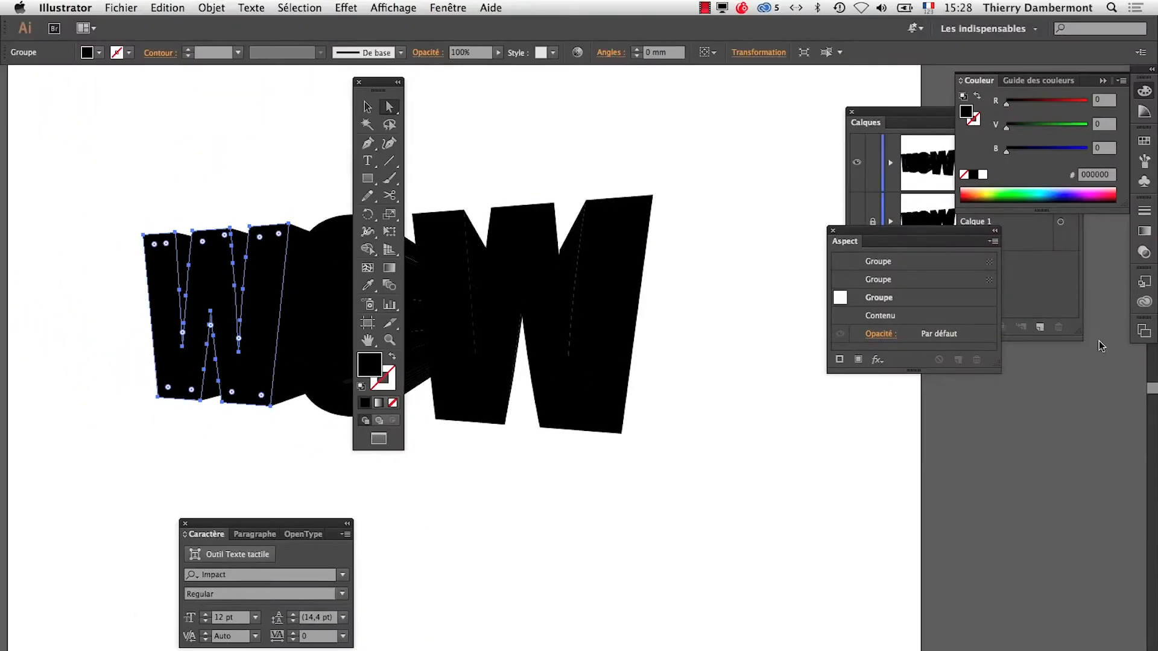
click(1144, 140)
drag(977, 131, 561, 259)
click(595, 305)
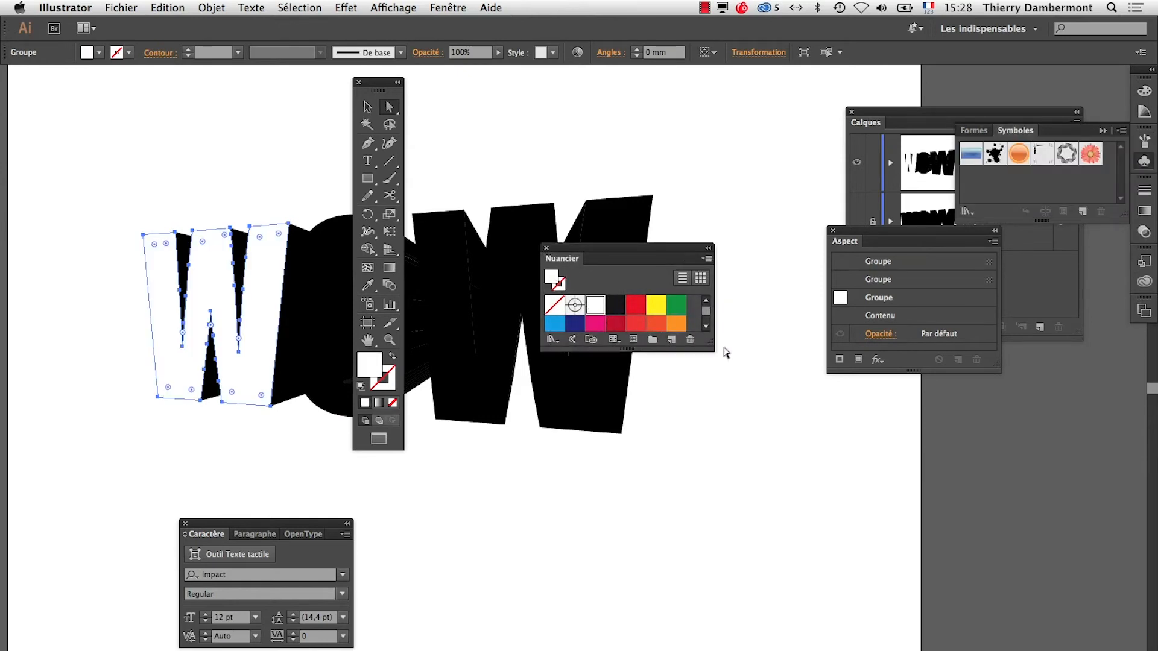
Enlarge the Nuancier panel, move the tools off the letters, and fill the front faces of the O and last W white.
drag(714, 350, 766, 476)
drag(378, 88, 100, 100)
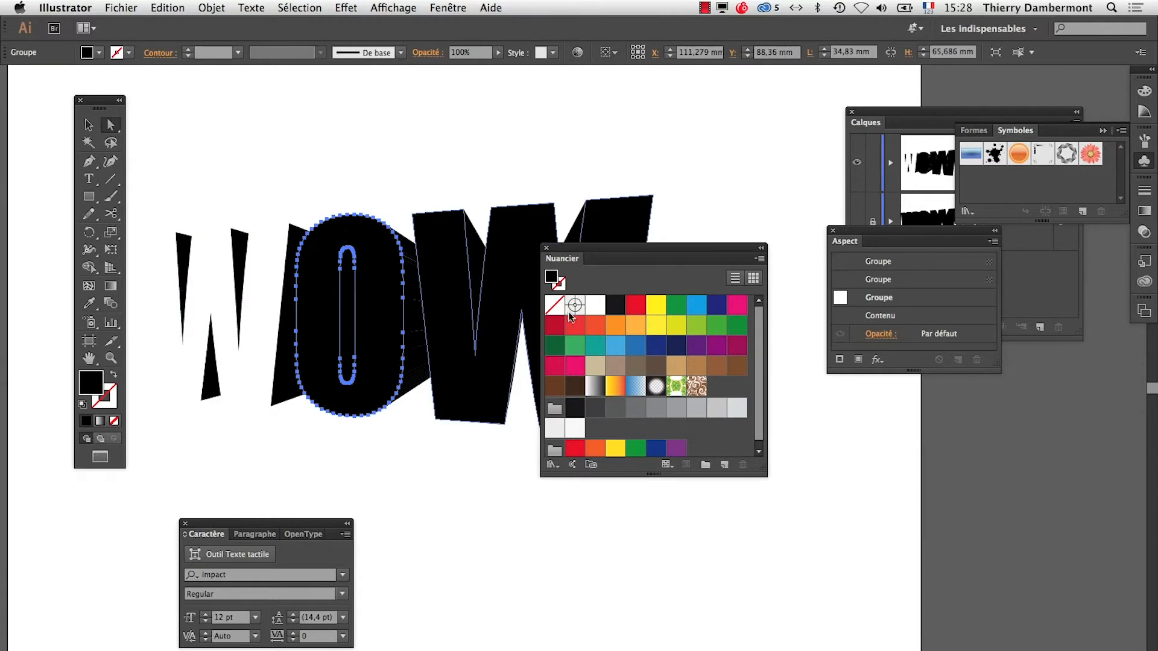
click(595, 305)
click(526, 258)
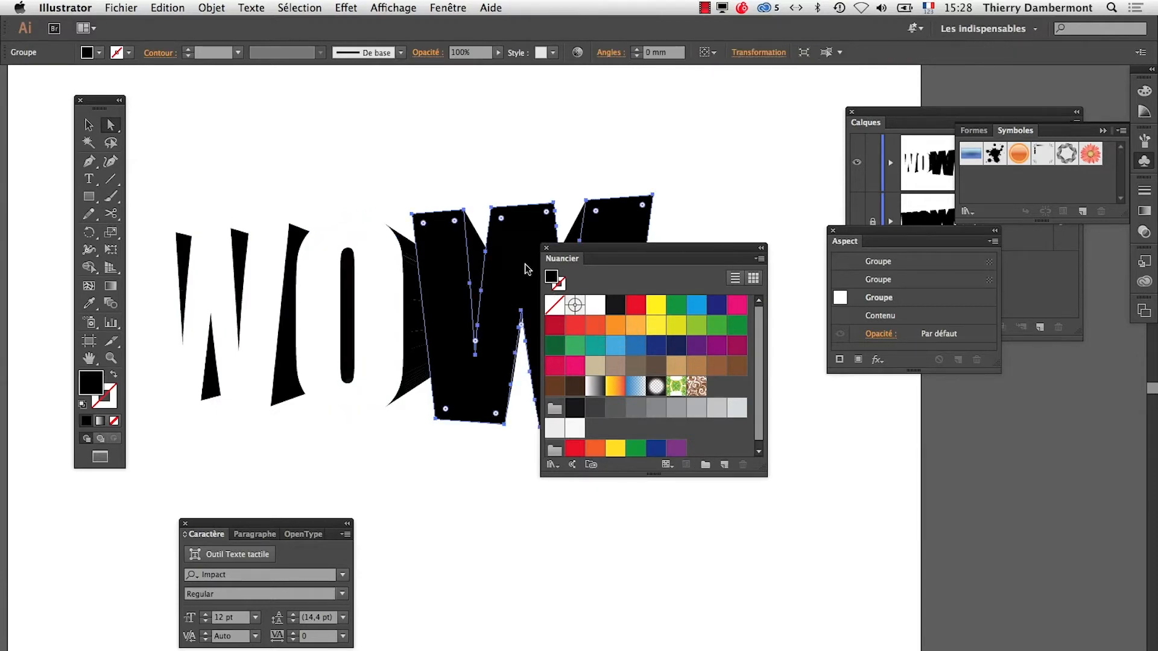
click(595, 305)
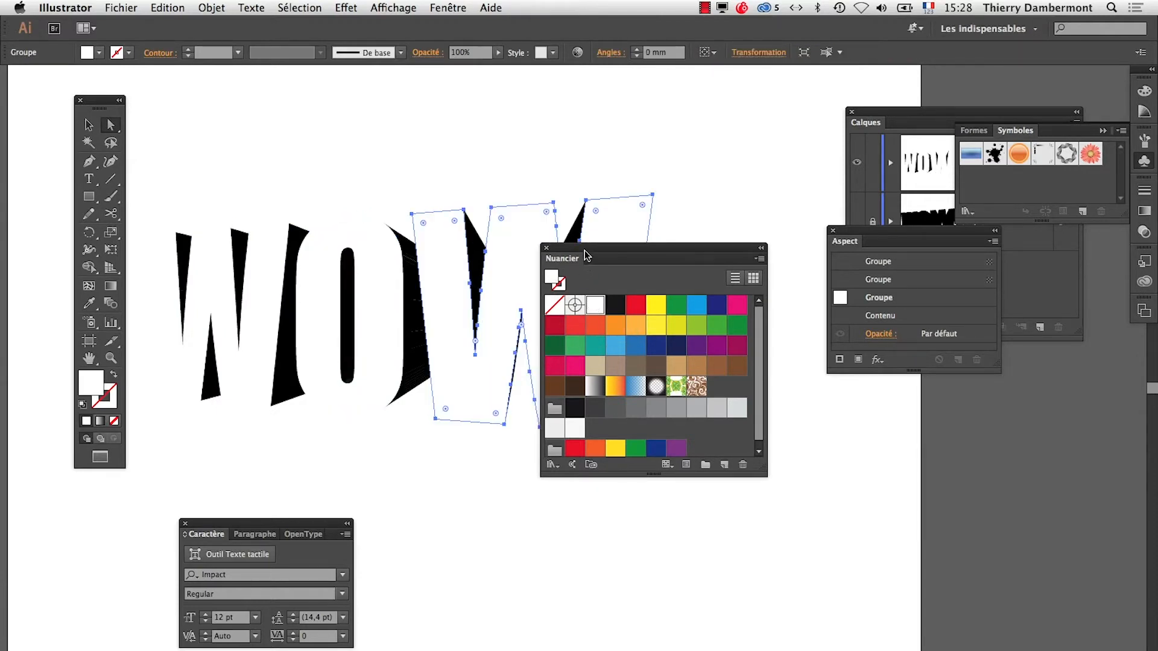
Move the Nuancier and tools panels clear of the lettering and deselect everything.
drag(584, 251, 719, 435)
click(585, 499)
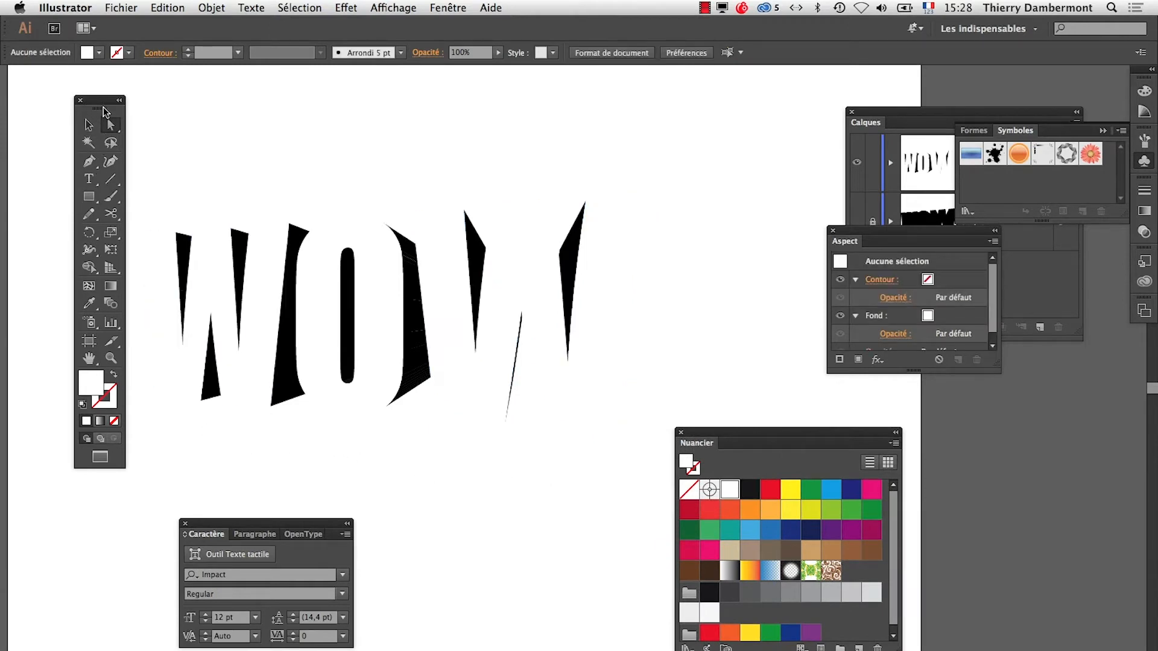
drag(106, 111, 67, 110)
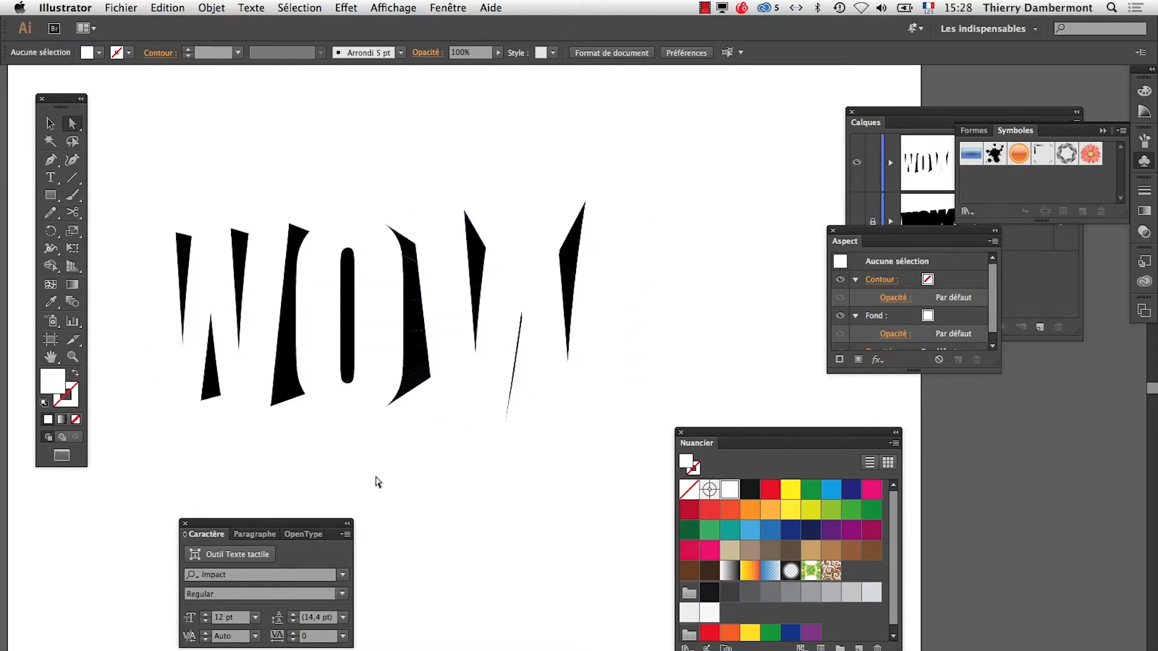
Apply a black stroke to the front face of the last W and deselect it.
click(579, 426)
click(73, 407)
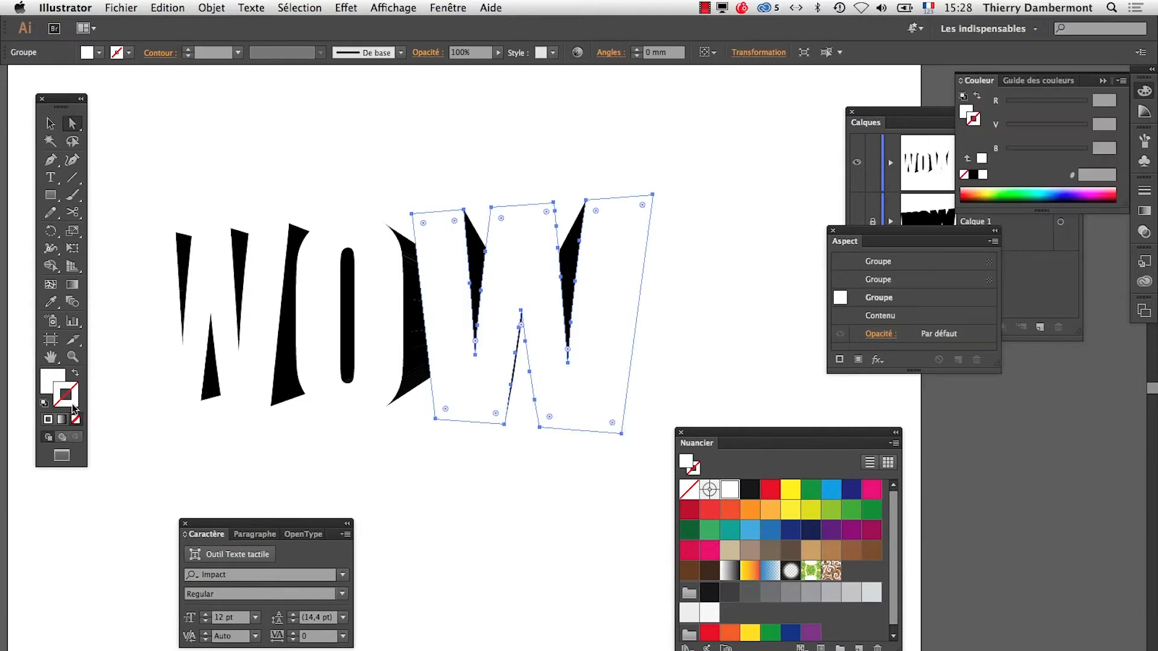
click(751, 489)
click(641, 508)
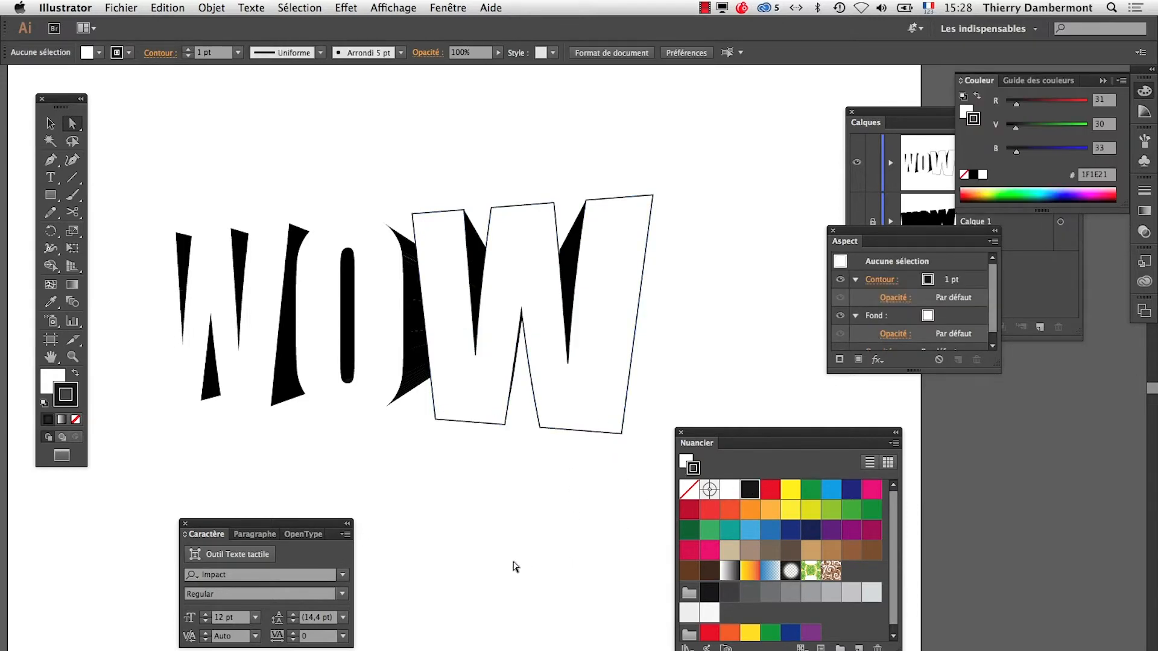
Apply a black stroke to the front face of the first W and deselect it.
alt+super+click(364, 462)
drag(514, 418, 395, 422)
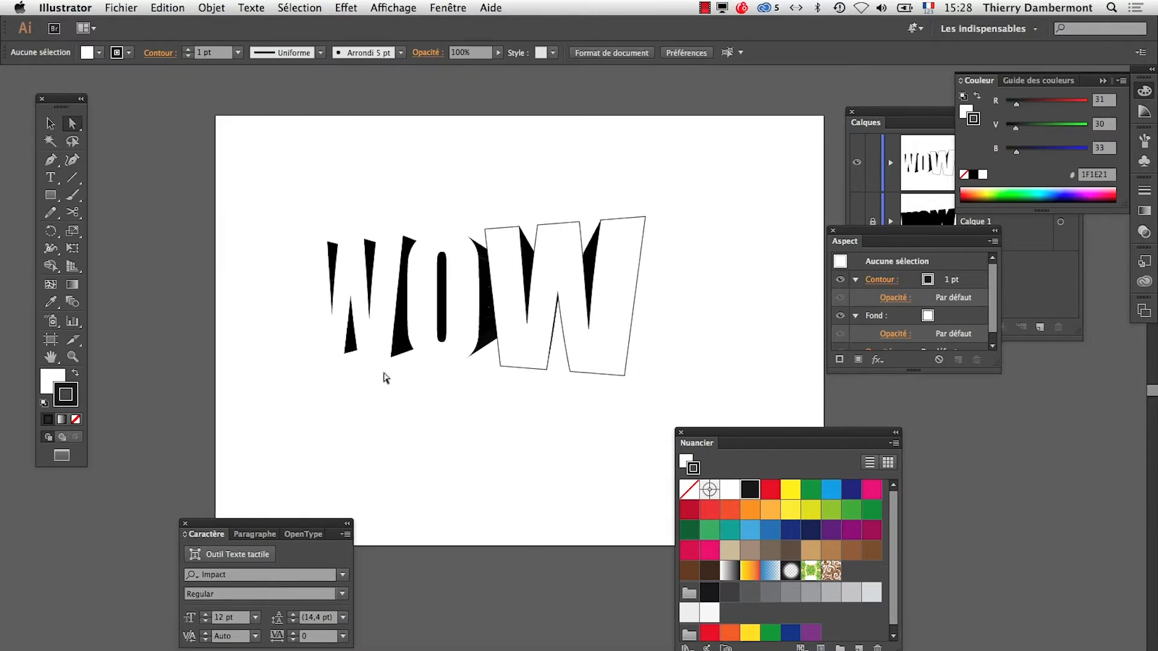
click(386, 354)
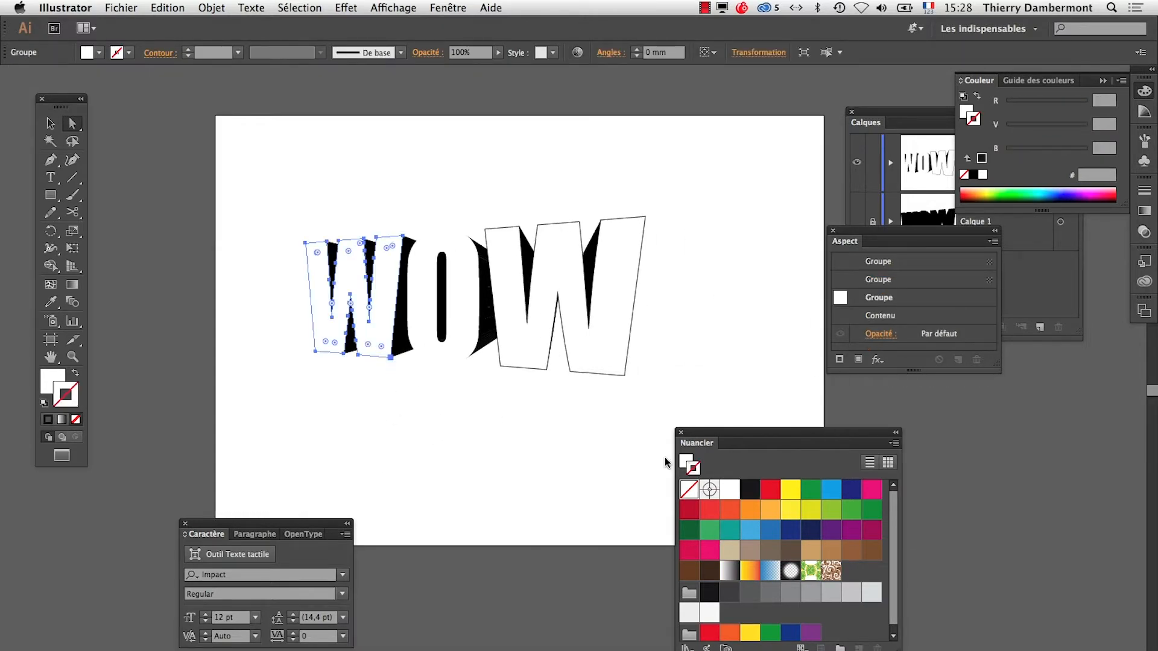
click(462, 496)
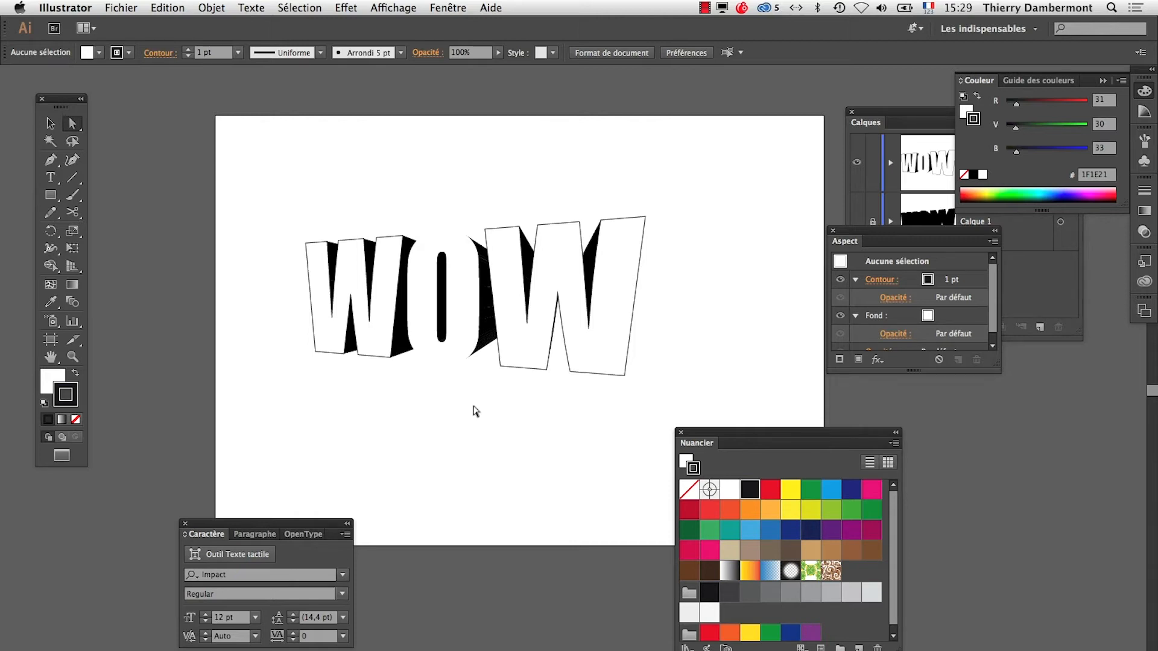
Bring the Calques panel over the artboard, then lock and hide the layer Calque 1 - copie.
click(1036, 278)
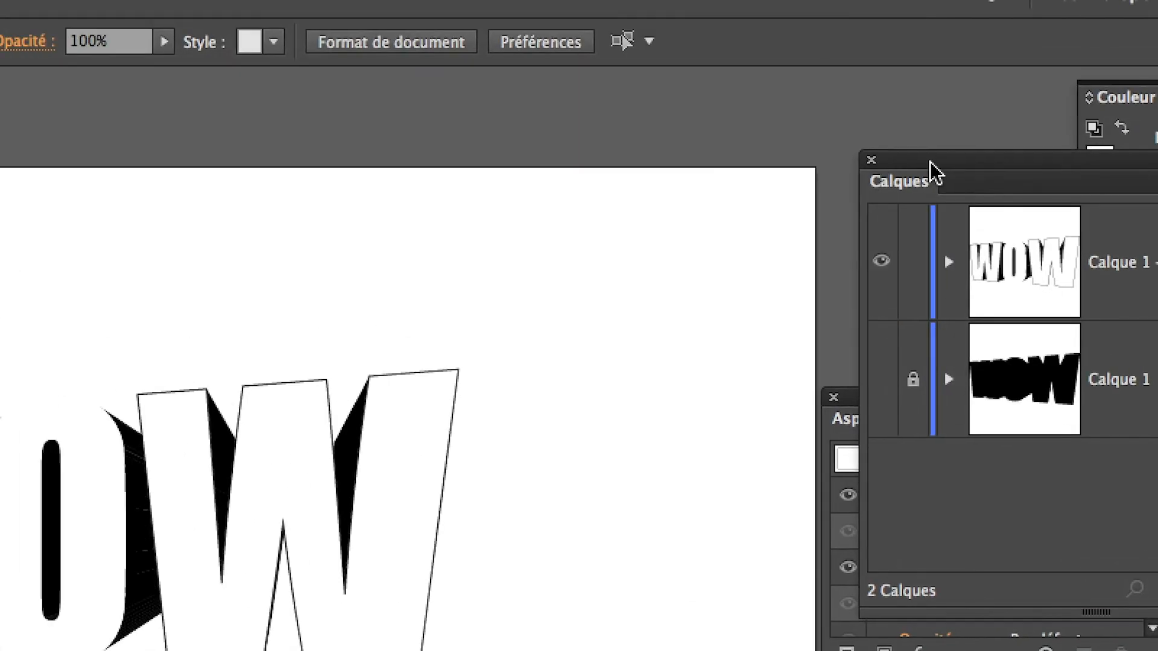
drag(920, 161, 621, 202)
click(621, 310)
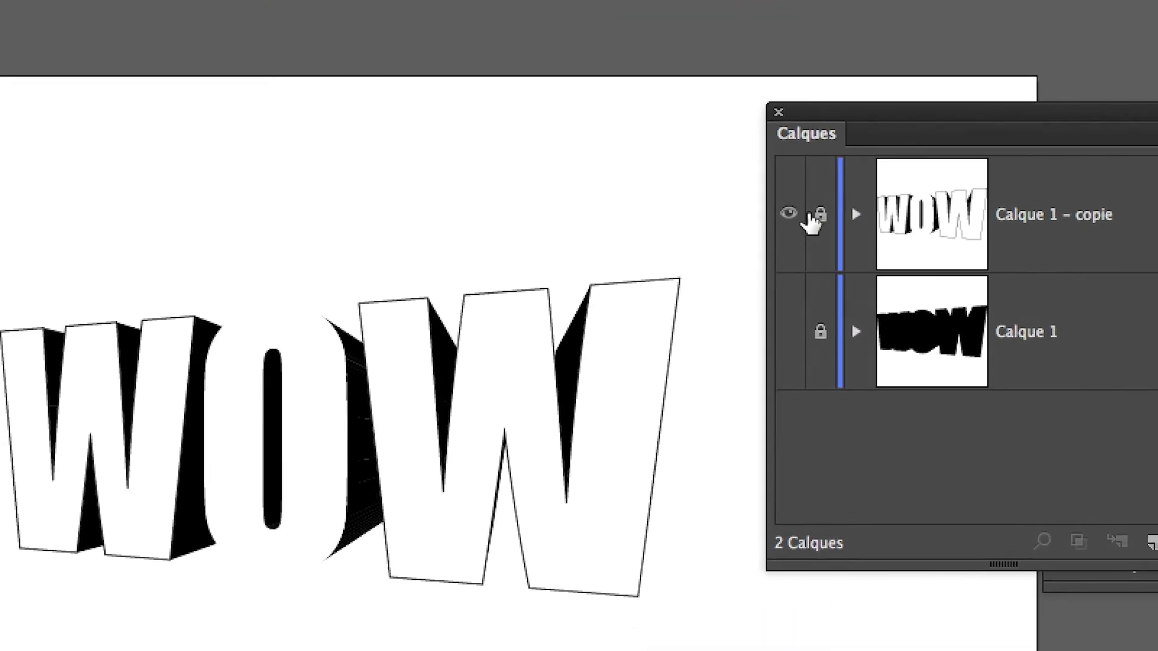
click(595, 312)
Duplicate the layer Calque 1 and place the duplicate at the top of the layer stack.
click(931, 330)
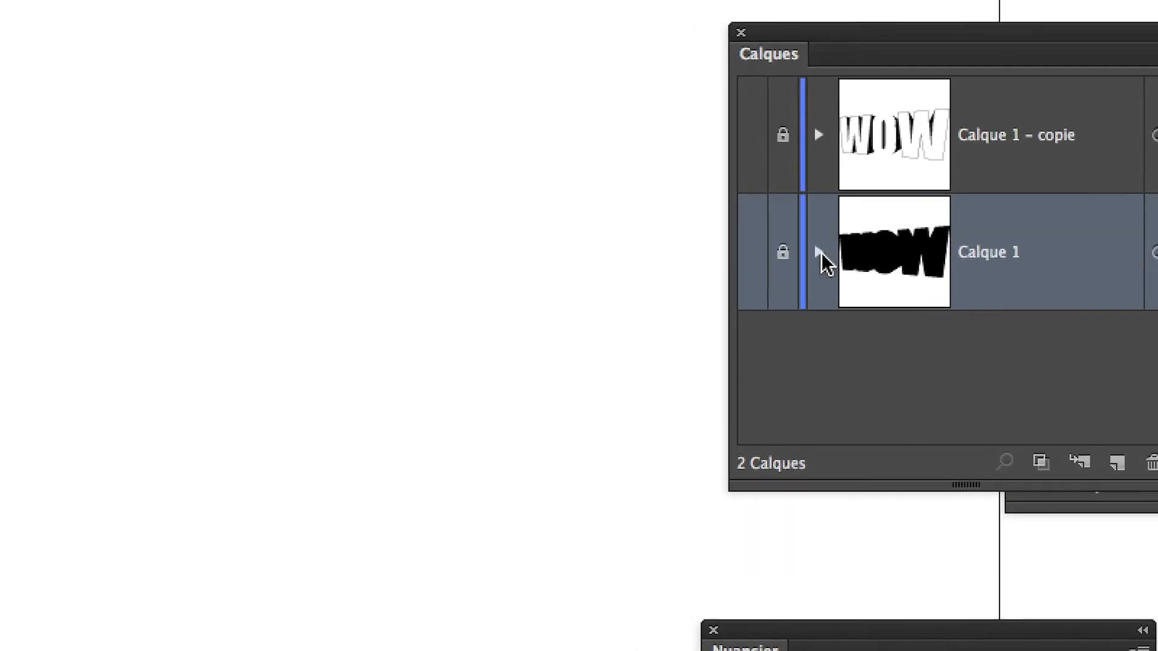
click(862, 327)
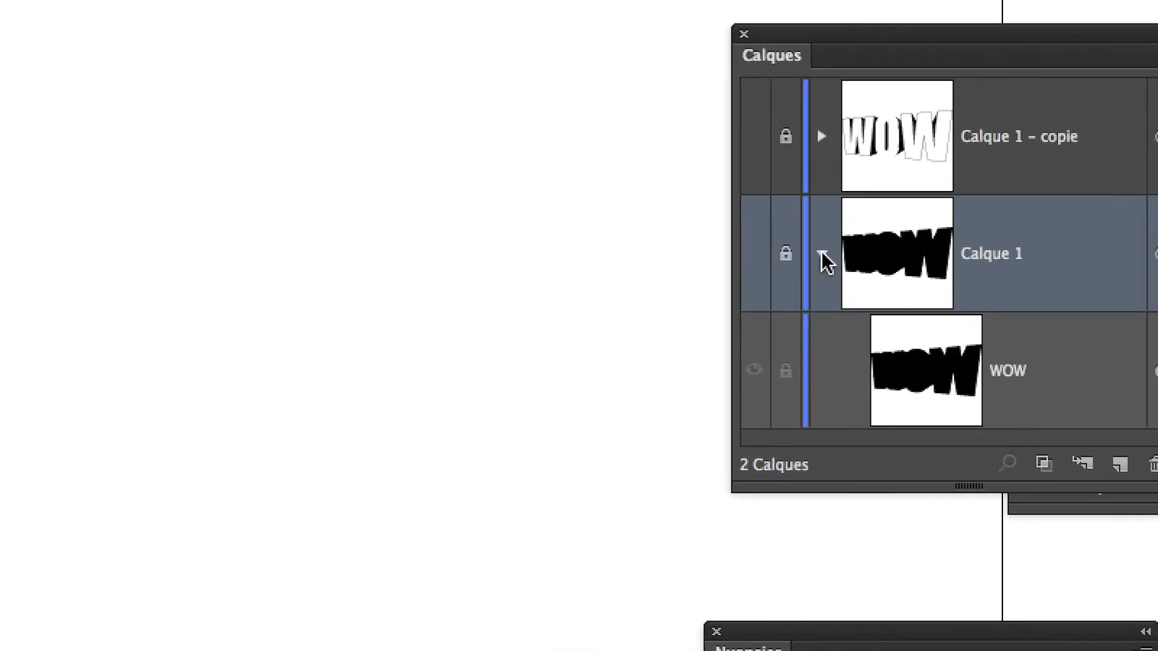
click(784, 219)
drag(889, 249, 992, 470)
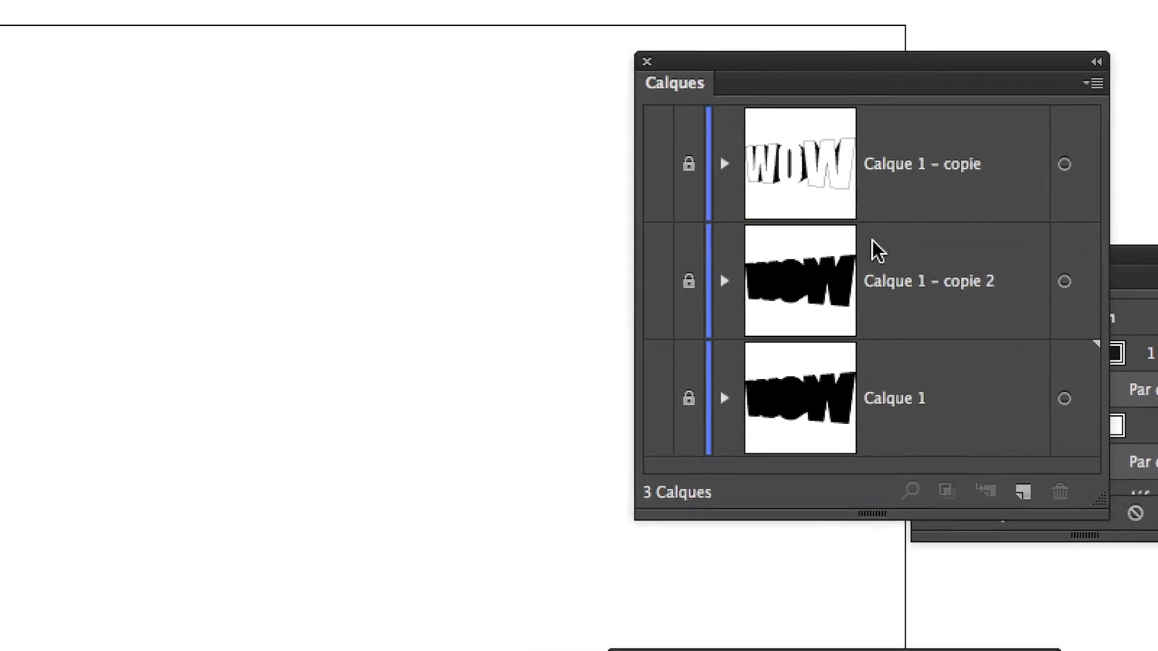
drag(891, 268, 899, 118)
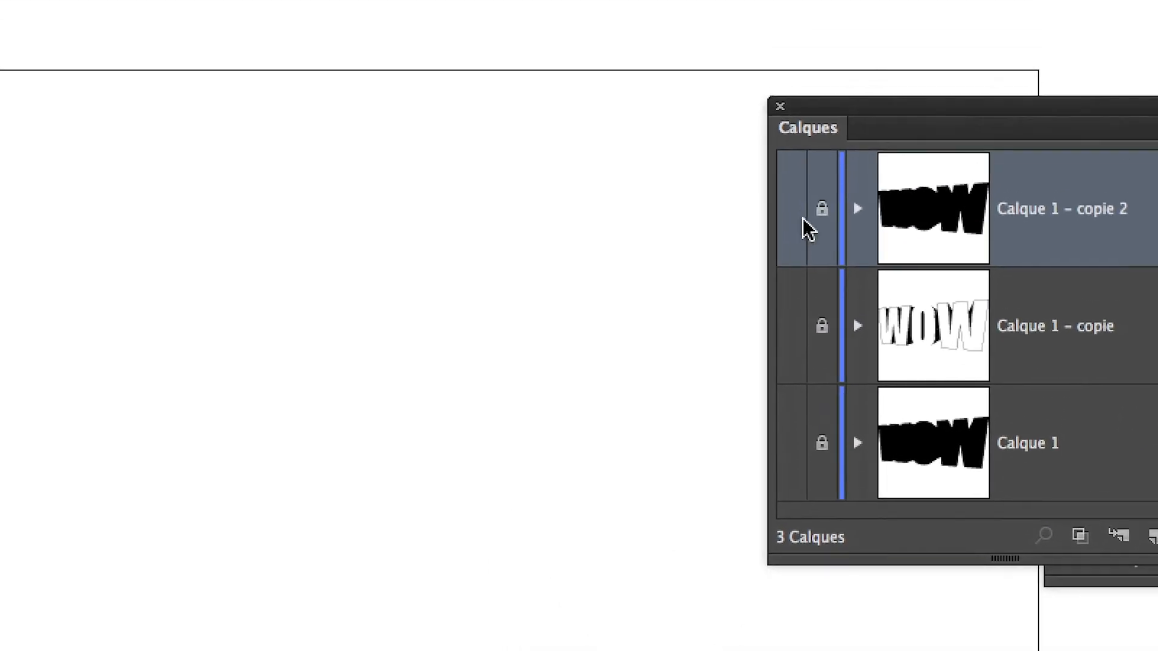
Show and unlock the layer Calque 1 - copie 2 and target its WOW text.
click(644, 242)
click(825, 217)
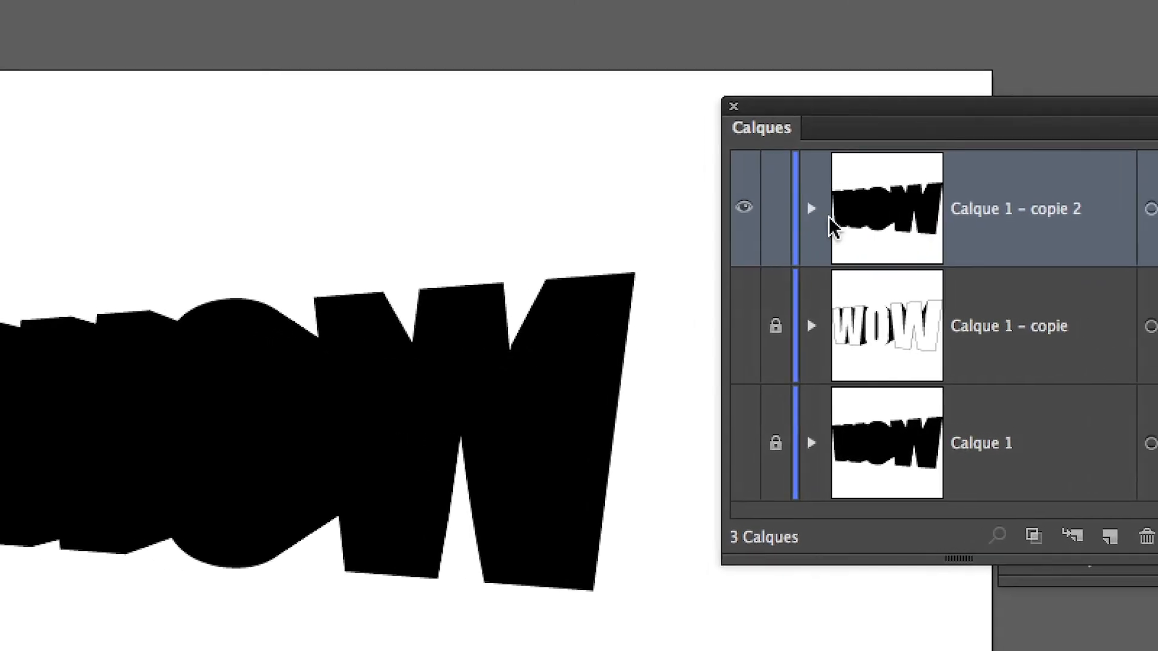
click(824, 214)
click(1145, 333)
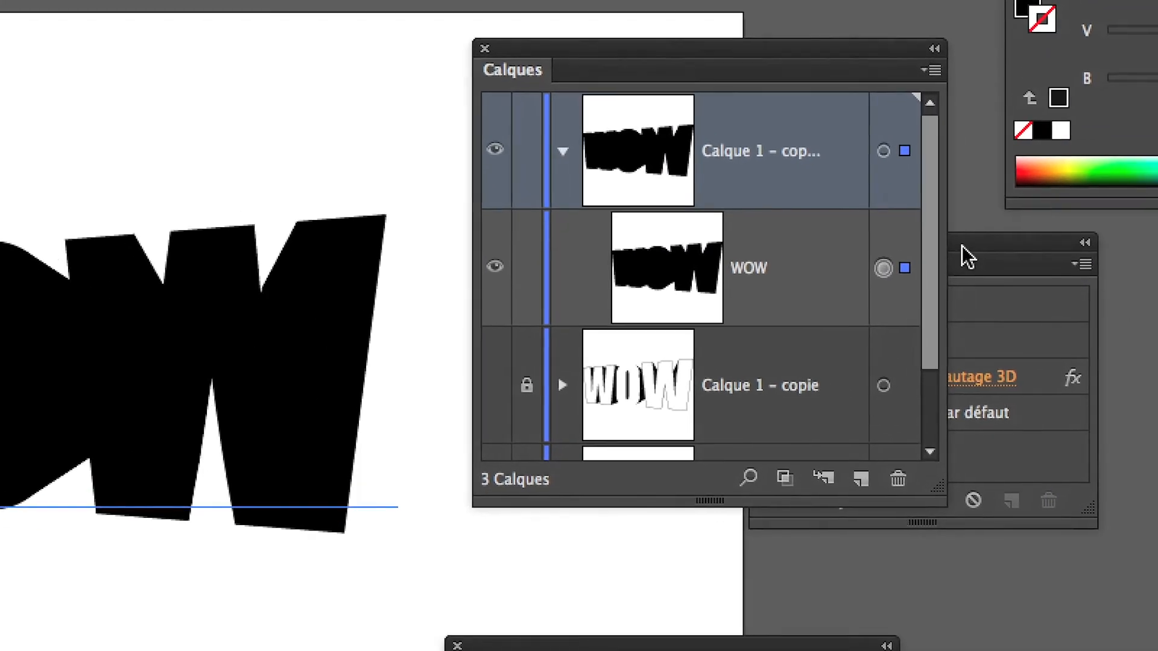
drag(1010, 232, 728, 217)
click(687, 284)
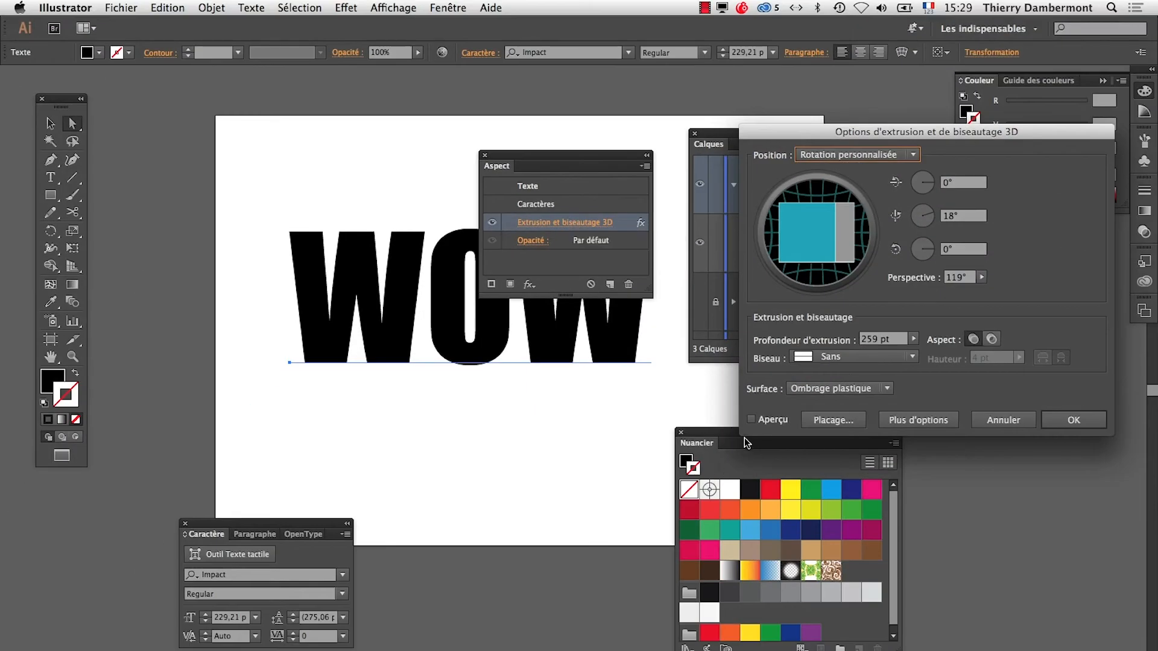
click(751, 419)
click(828, 388)
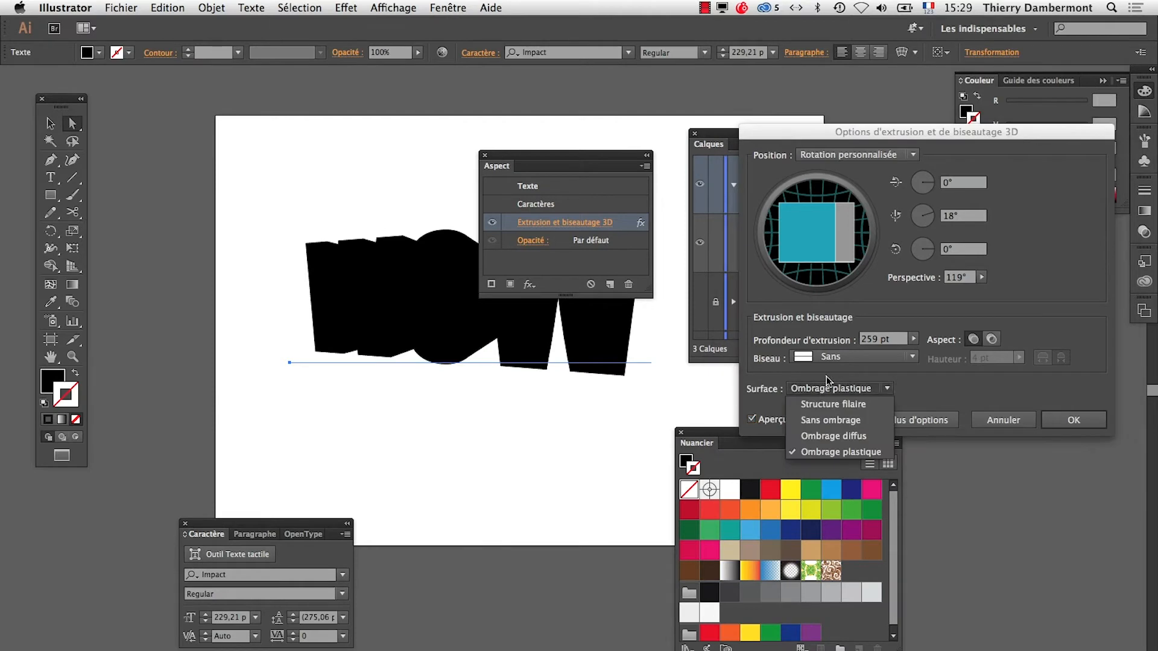
click(833, 404)
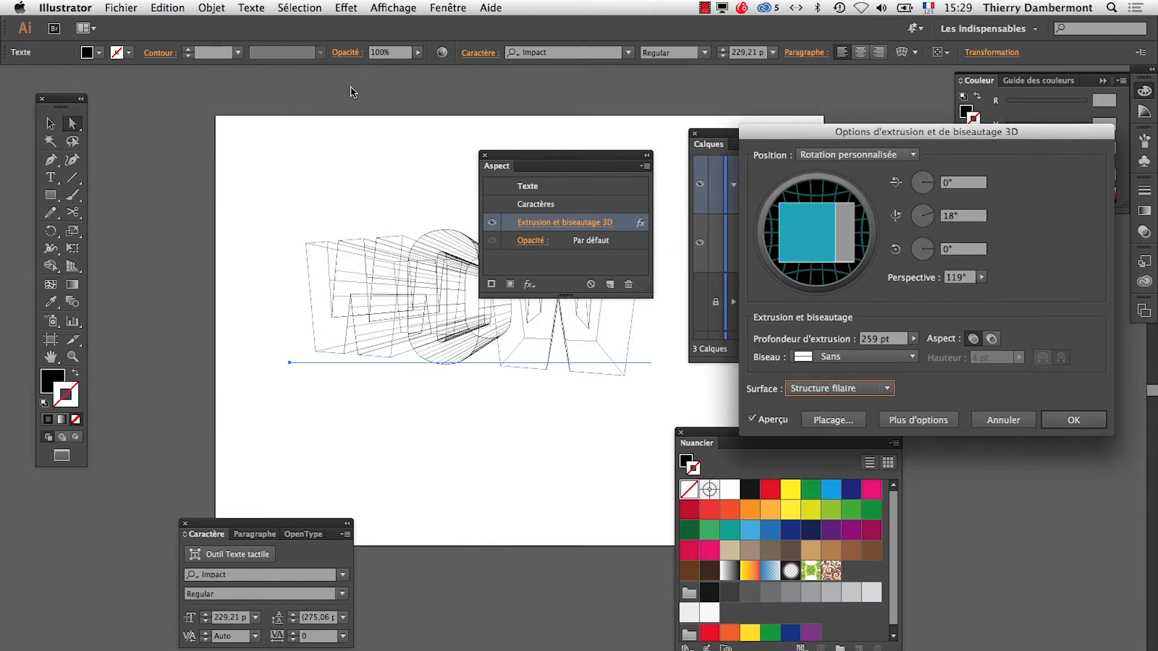
key(space)
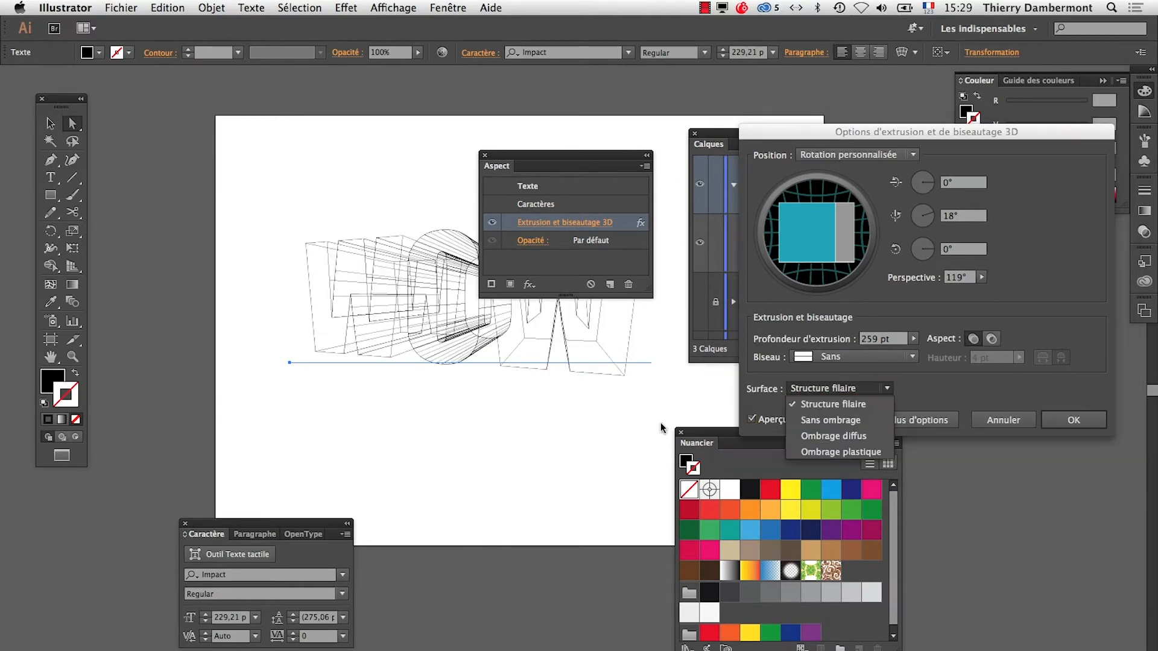
click(1009, 417)
click(1000, 420)
Move the Aspect and Calques panels off the artwork and preview the text's 3D extrusion with the Structure filaire surface.
drag(619, 162, 519, 600)
drag(741, 140, 1024, 391)
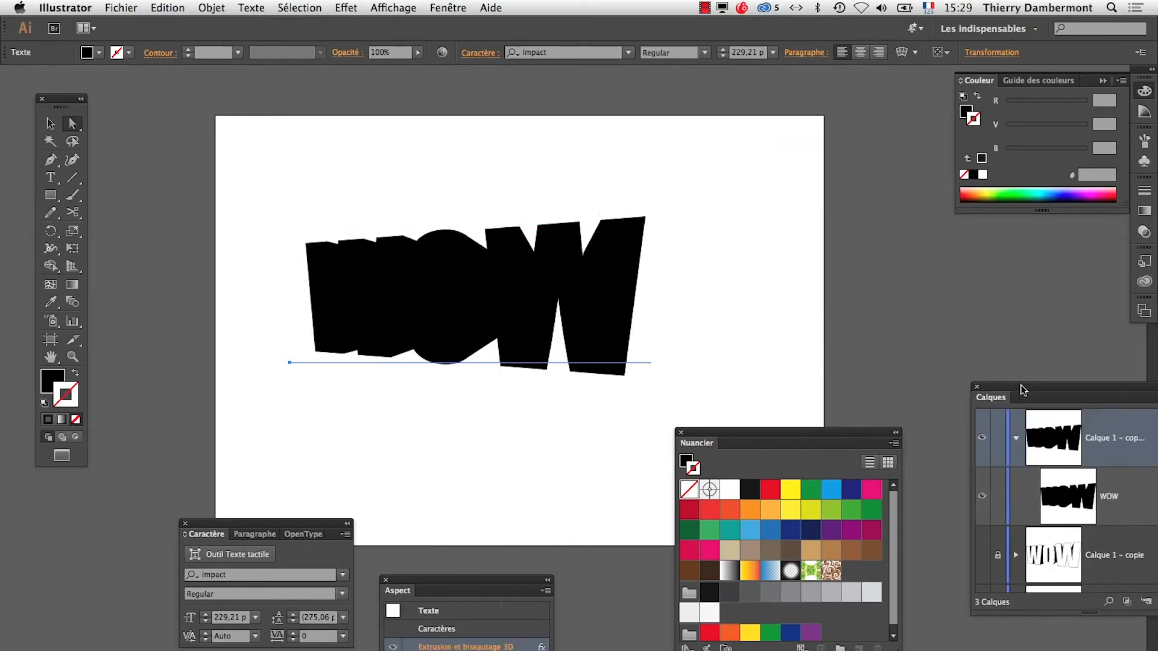
click(470, 606)
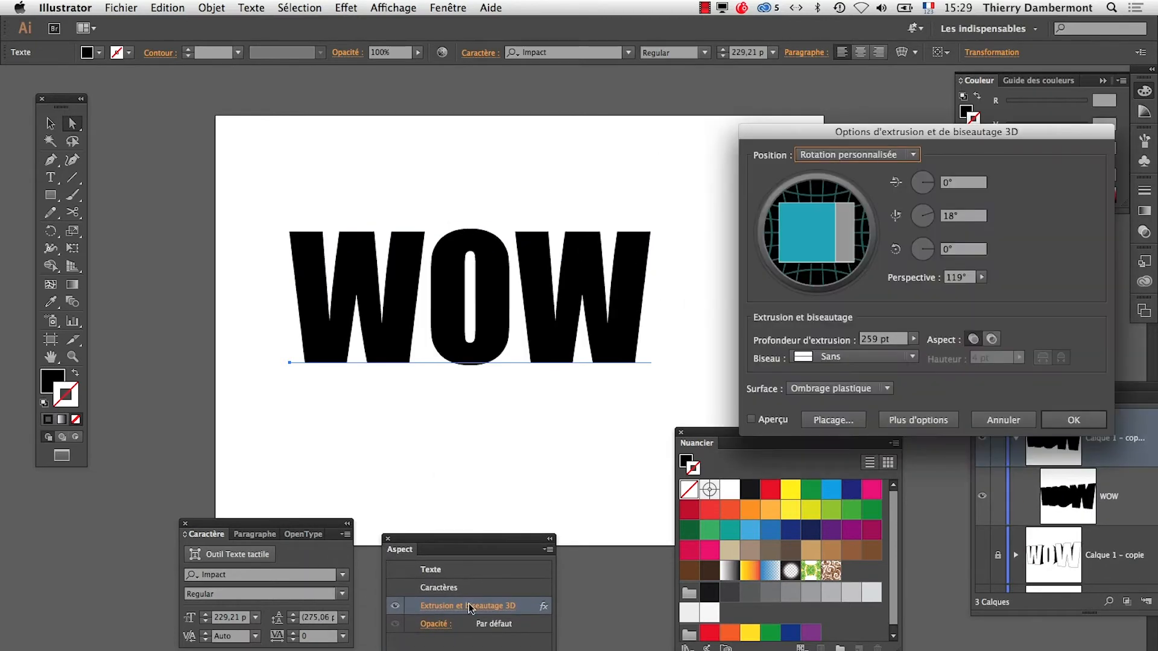
click(752, 419)
click(838, 388)
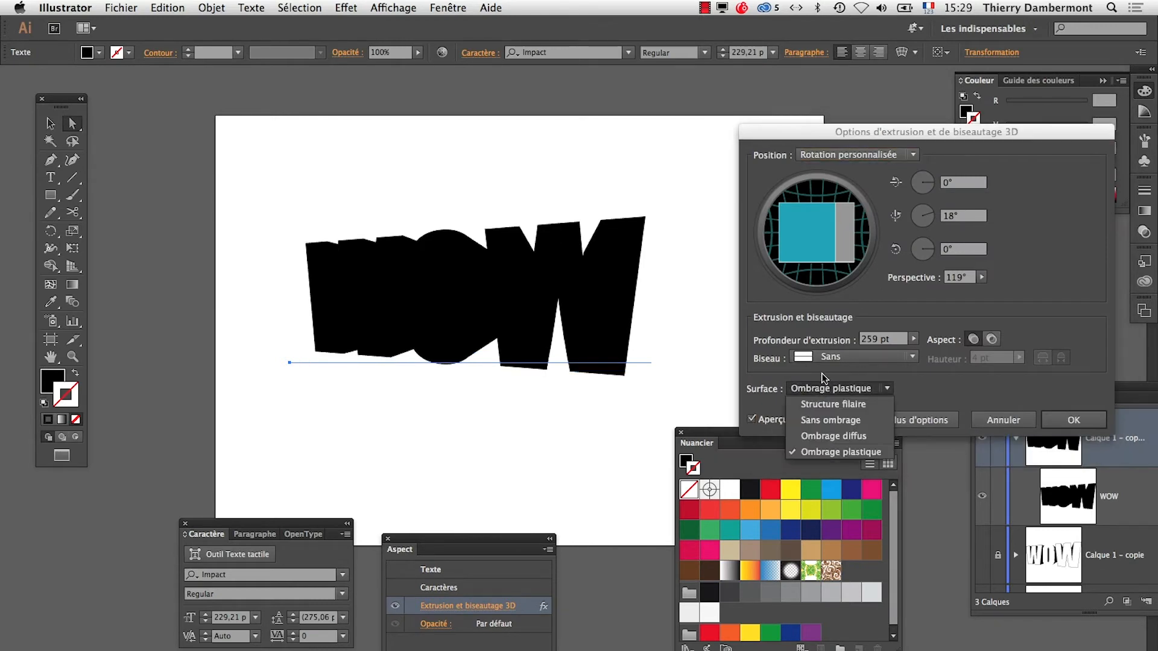
click(825, 393)
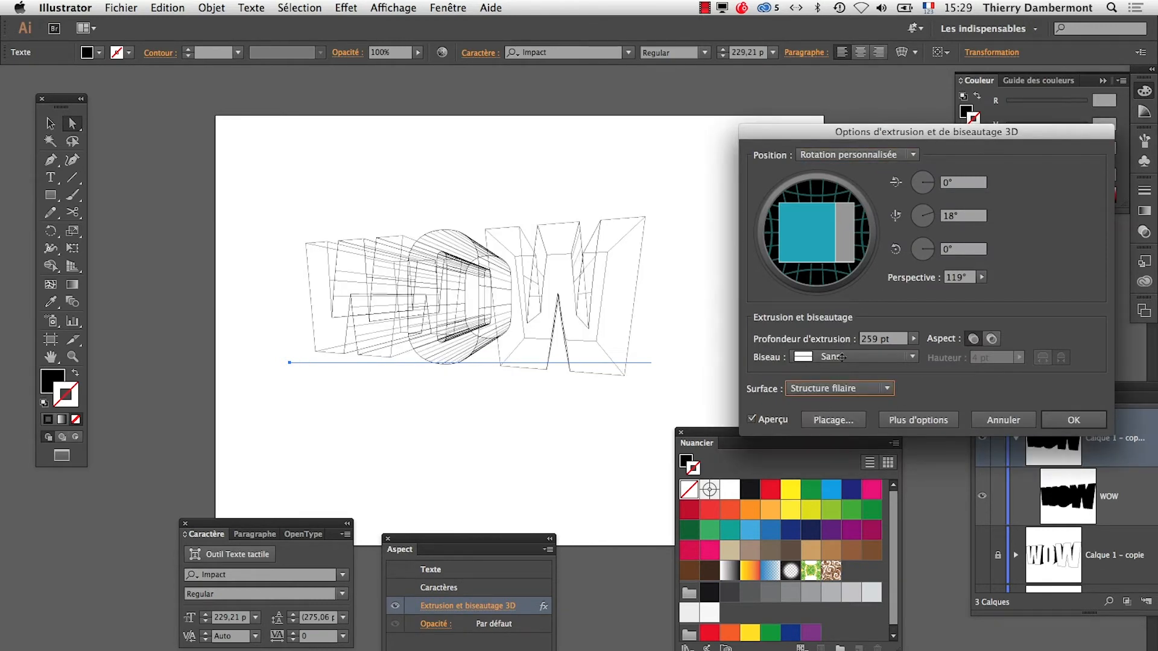
Set the 3D extrusion's vertical-axis rotation to 23° and its perspective to 90°, and apply the effect.
click(927, 217)
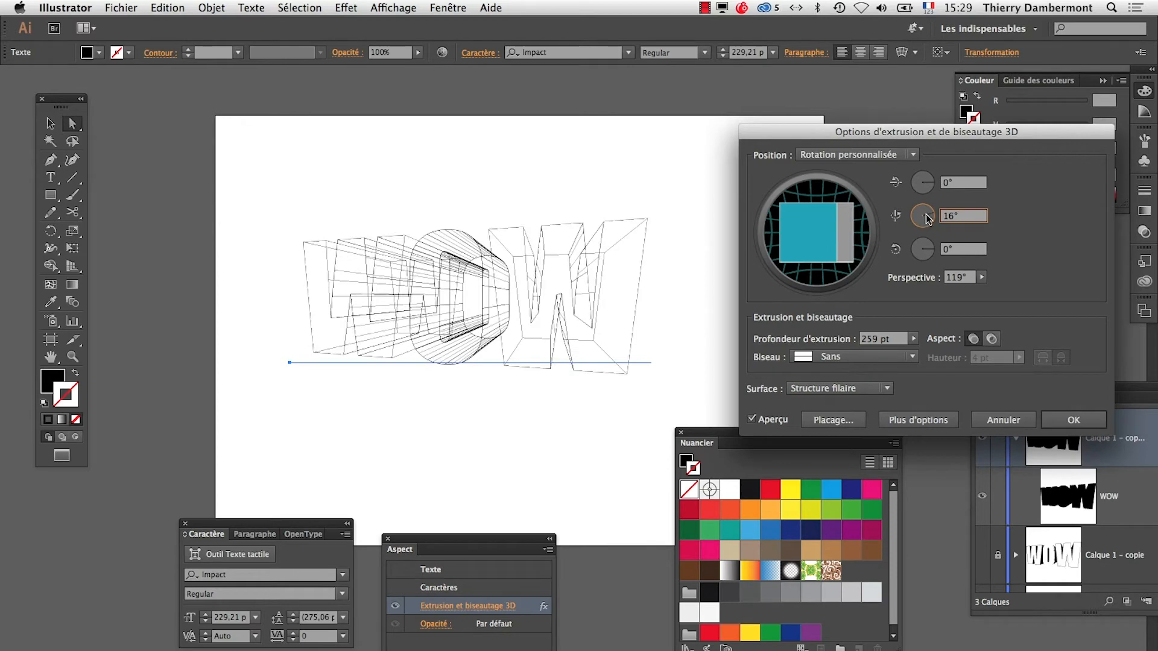
click(926, 217)
click(982, 278)
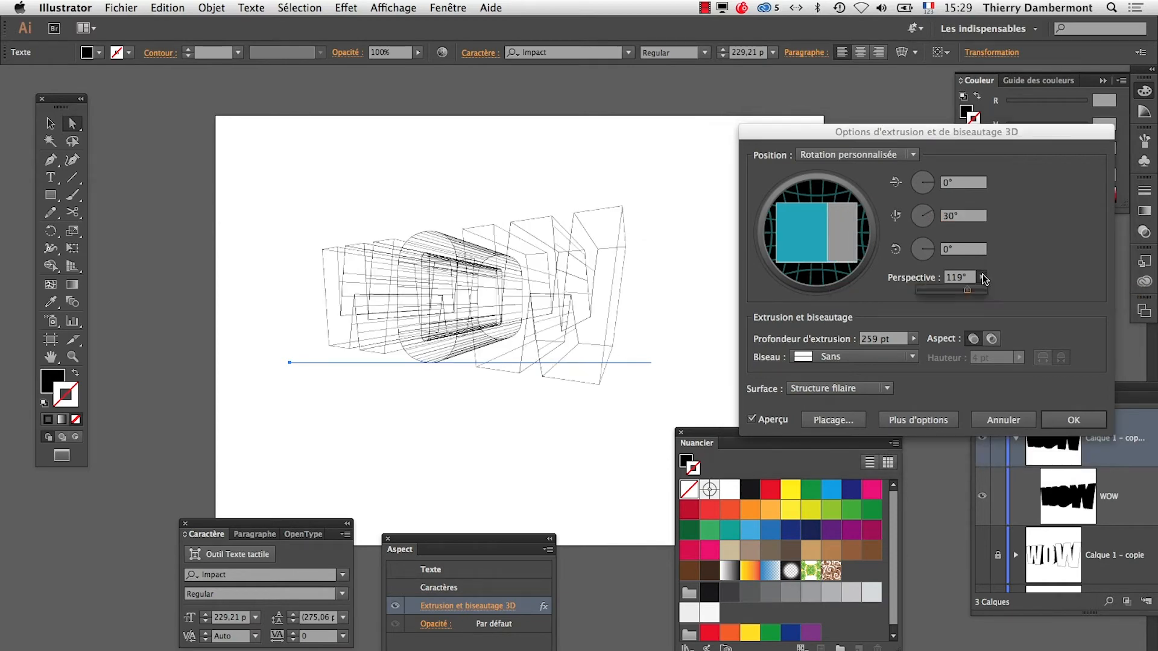
drag(976, 288, 957, 289)
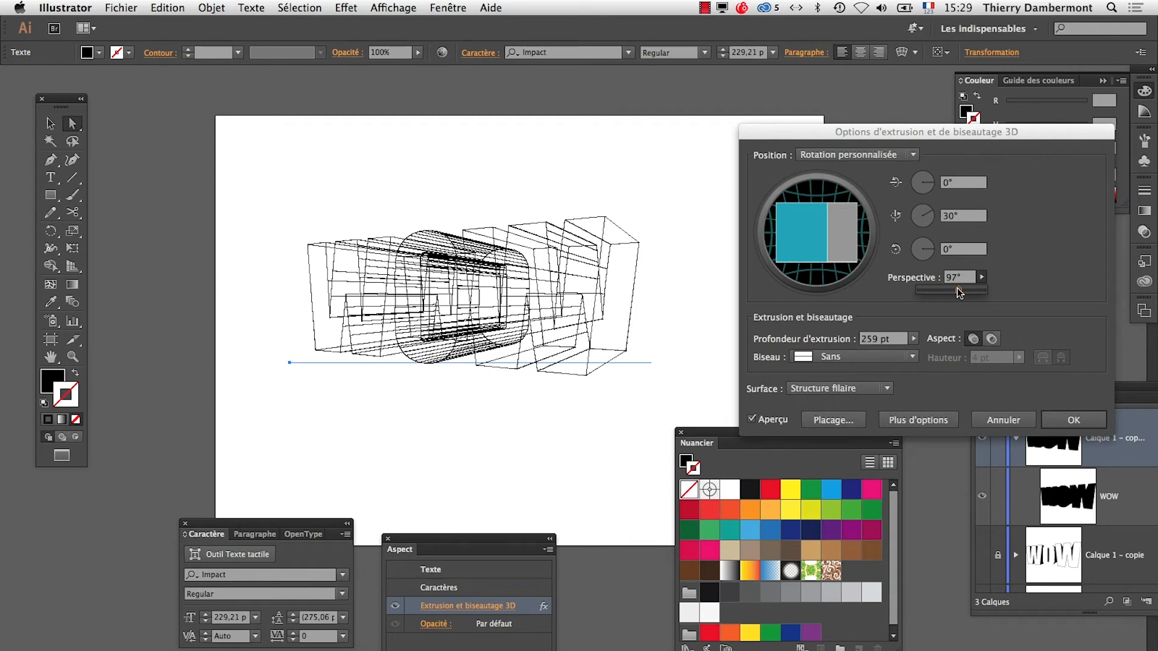
drag(960, 295, 955, 295)
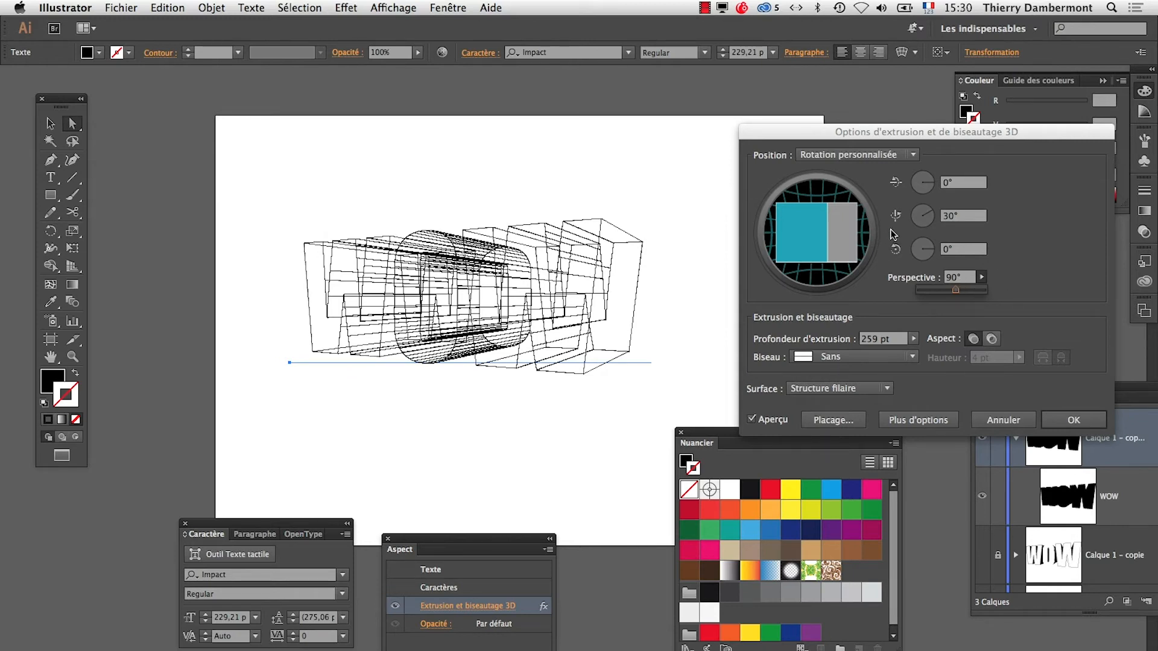
drag(933, 217, 934, 217)
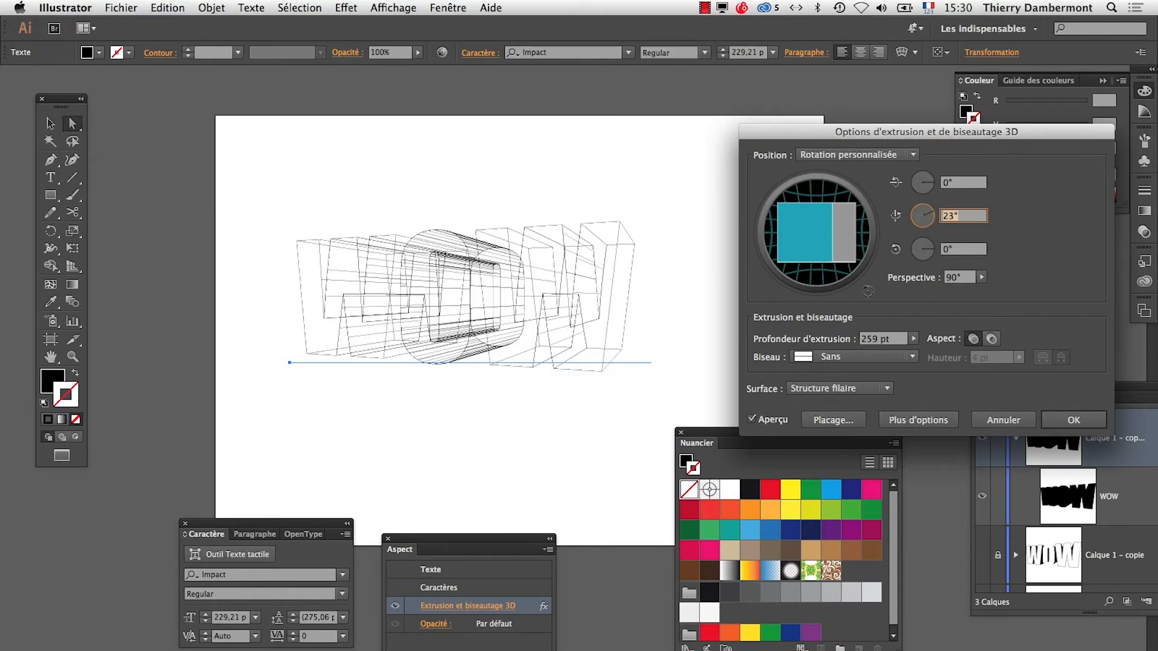
click(1084, 422)
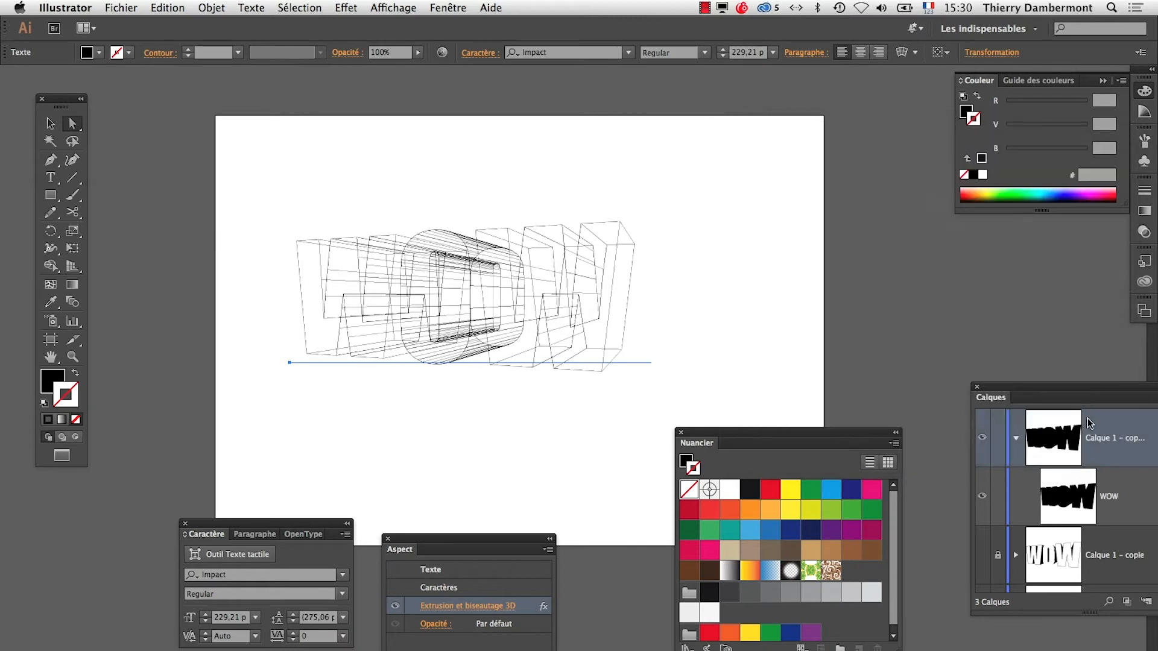
Set the surface of the WOW text's 3D extrusion to Ombrage plastique and apply it.
drag(1011, 388, 748, 181)
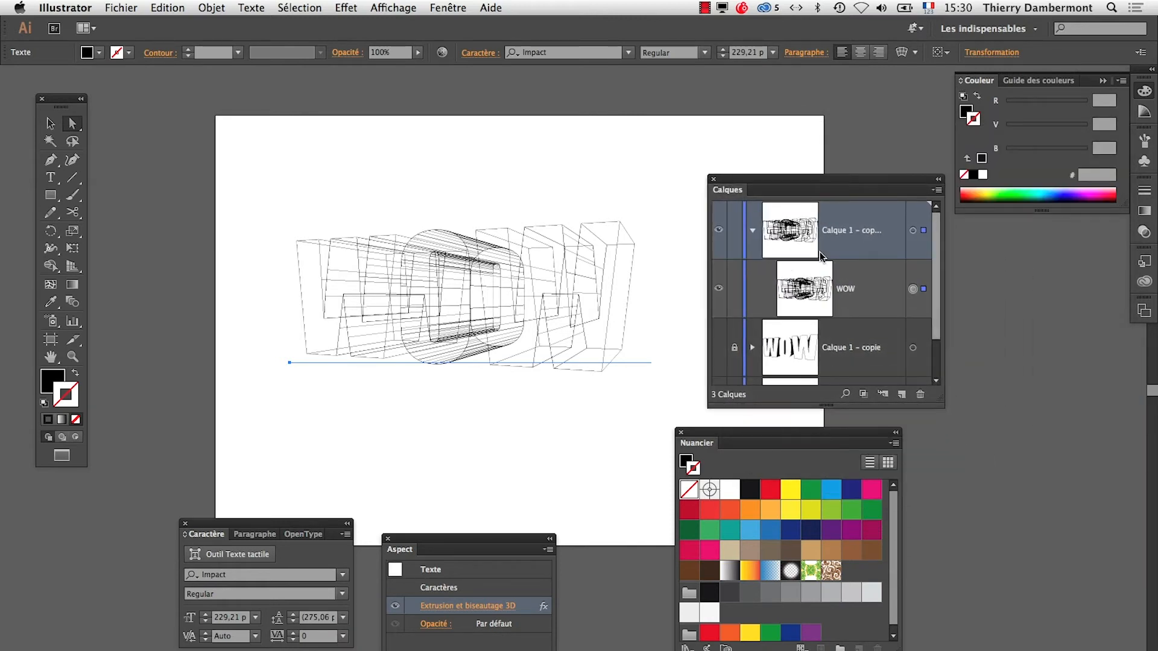
click(477, 609)
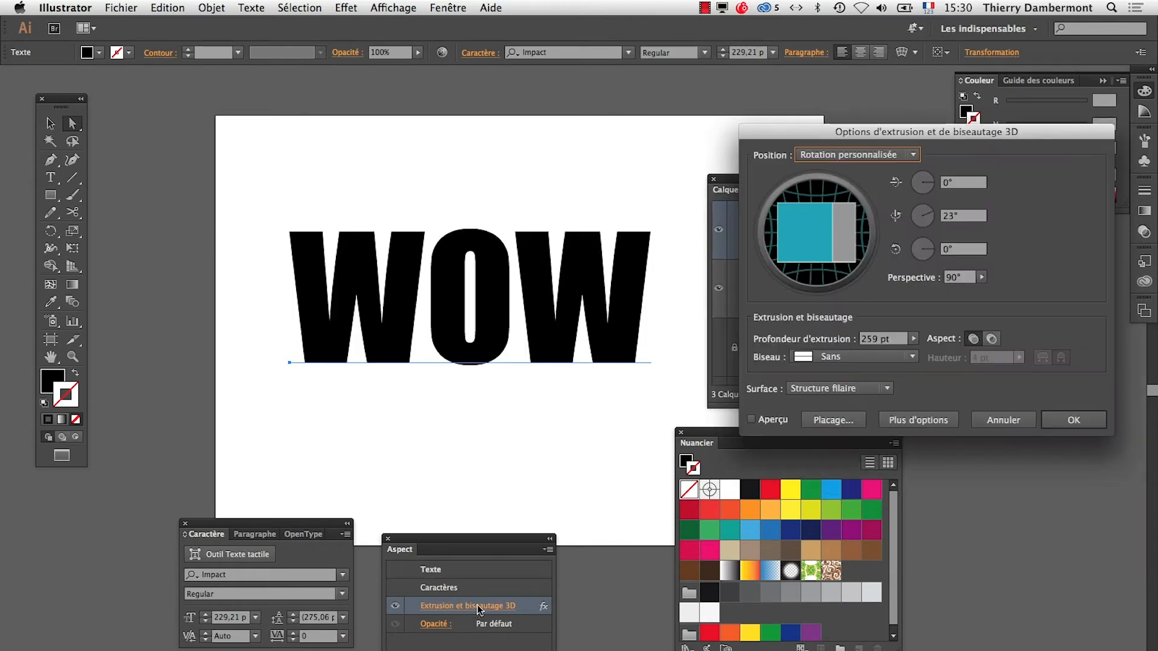
click(838, 388)
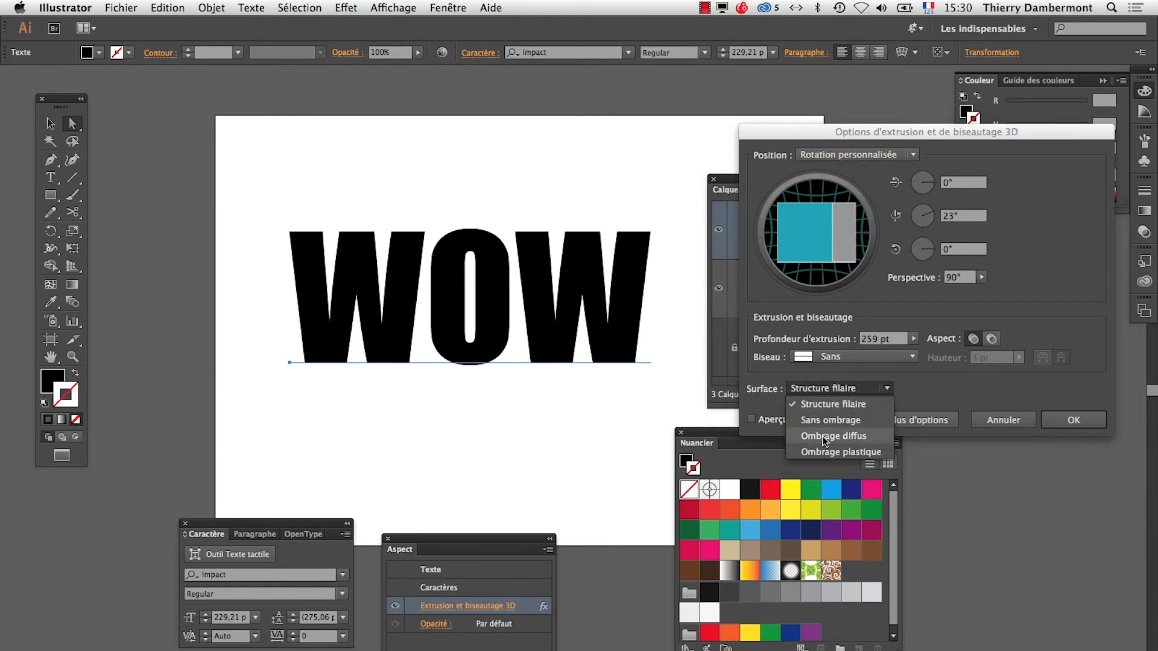
click(834, 453)
click(1074, 421)
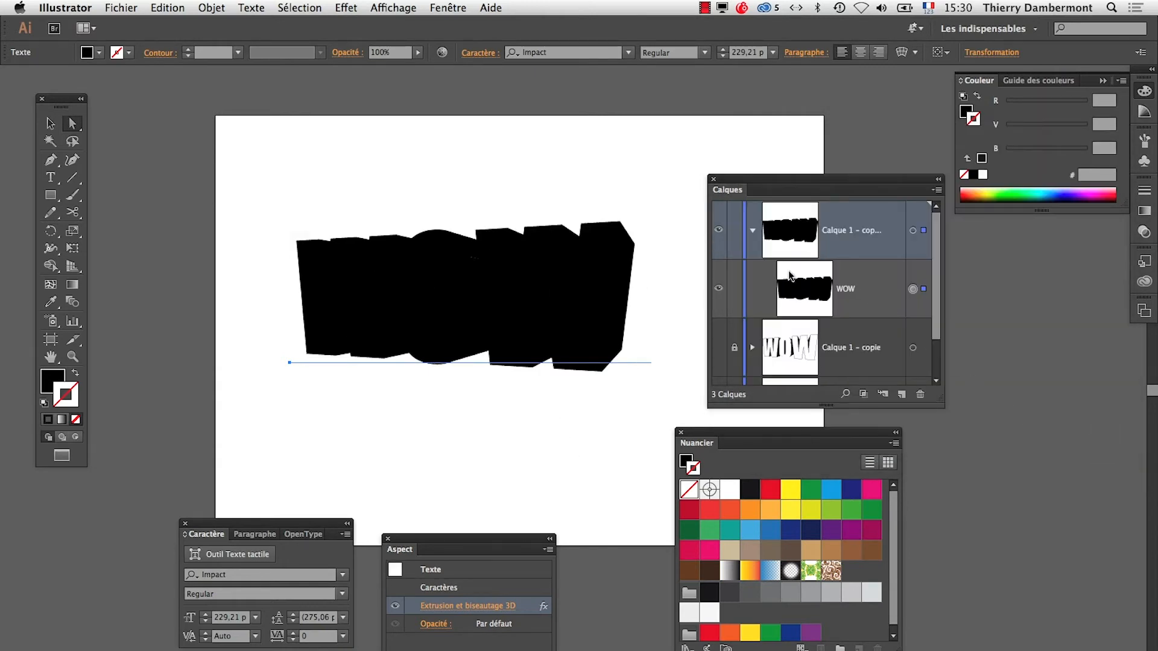
Enlarge the Calques panel, duplicate Calque 1 - copie 2, and lock and hide the original layer.
click(754, 231)
drag(939, 397, 982, 458)
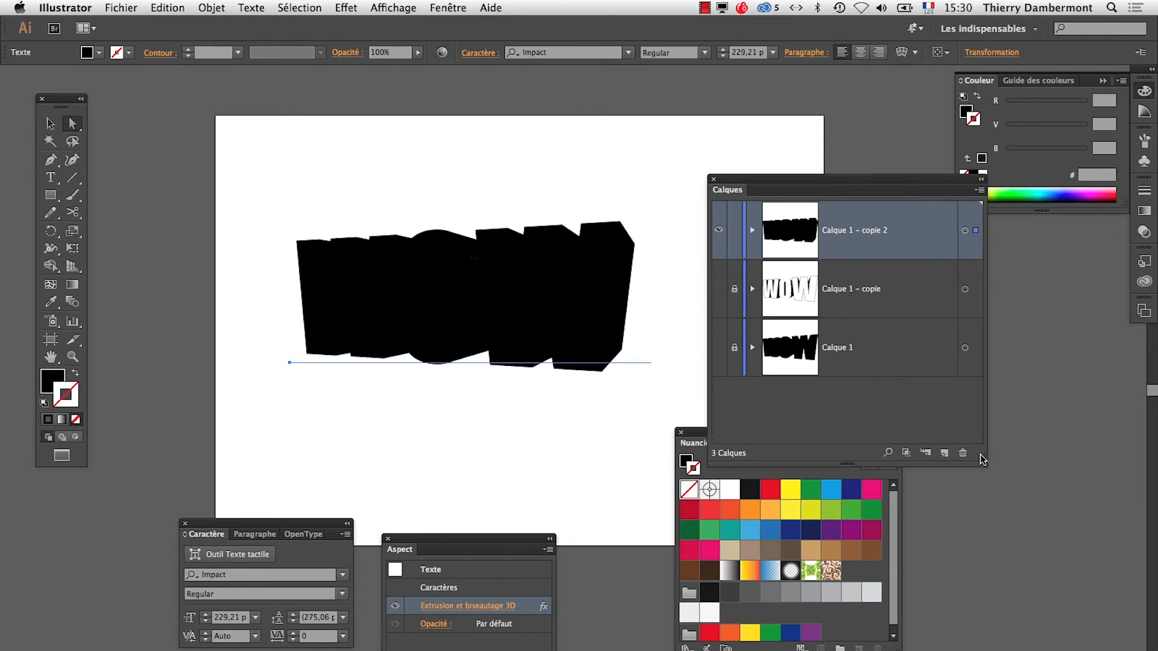
drag(865, 232, 946, 453)
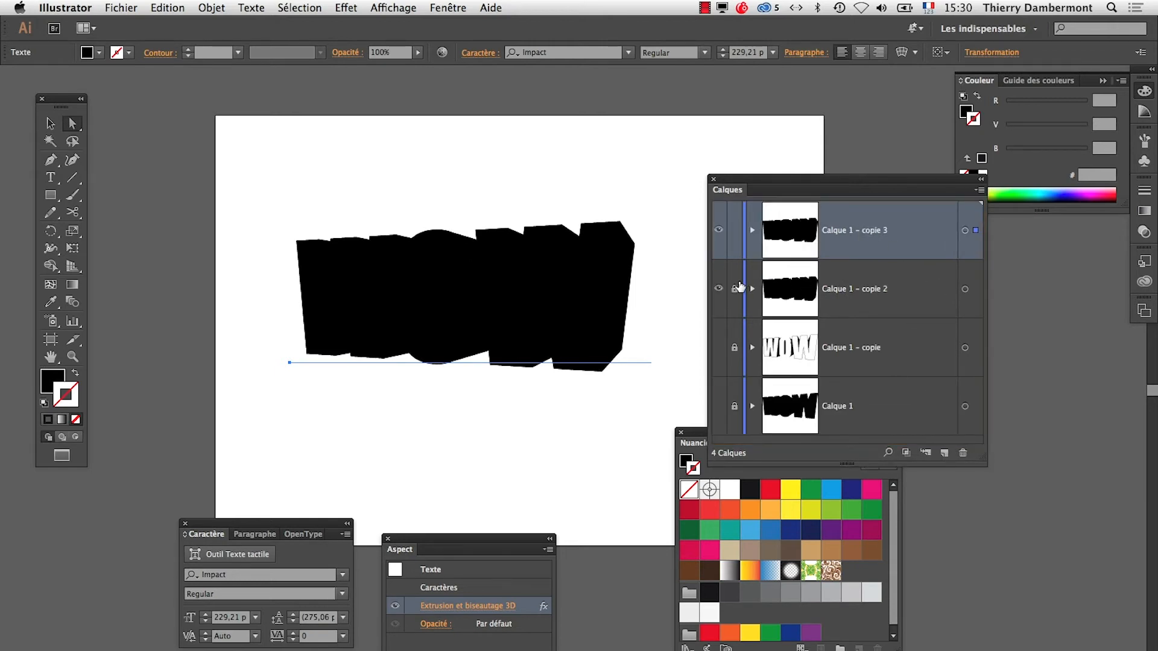
click(734, 289)
click(719, 289)
Expand the appearance (Décomposer l'aspect) of the WOW text on Calque 1 - copie 3 and deselect it.
click(752, 230)
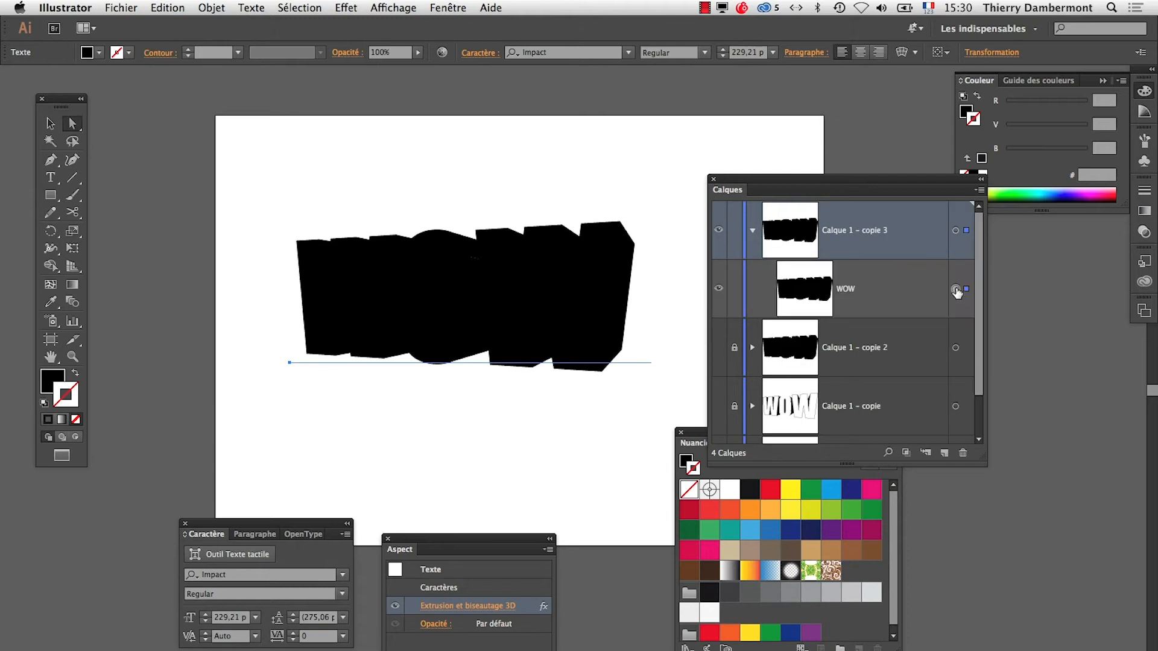
click(212, 7)
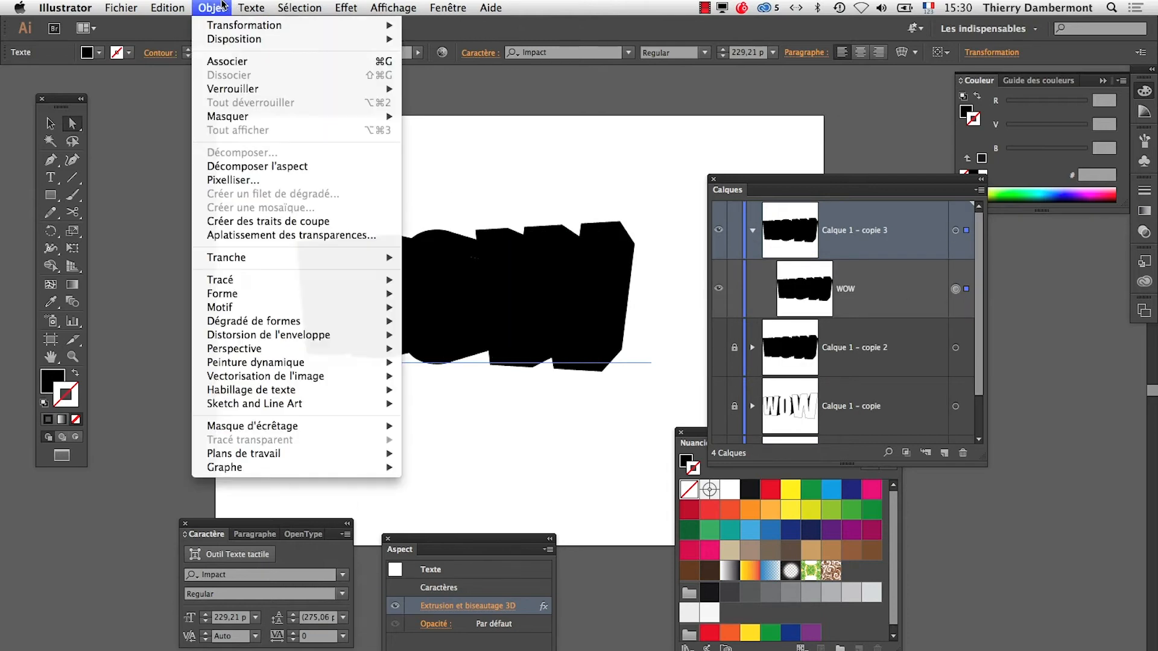
click(248, 166)
click(405, 427)
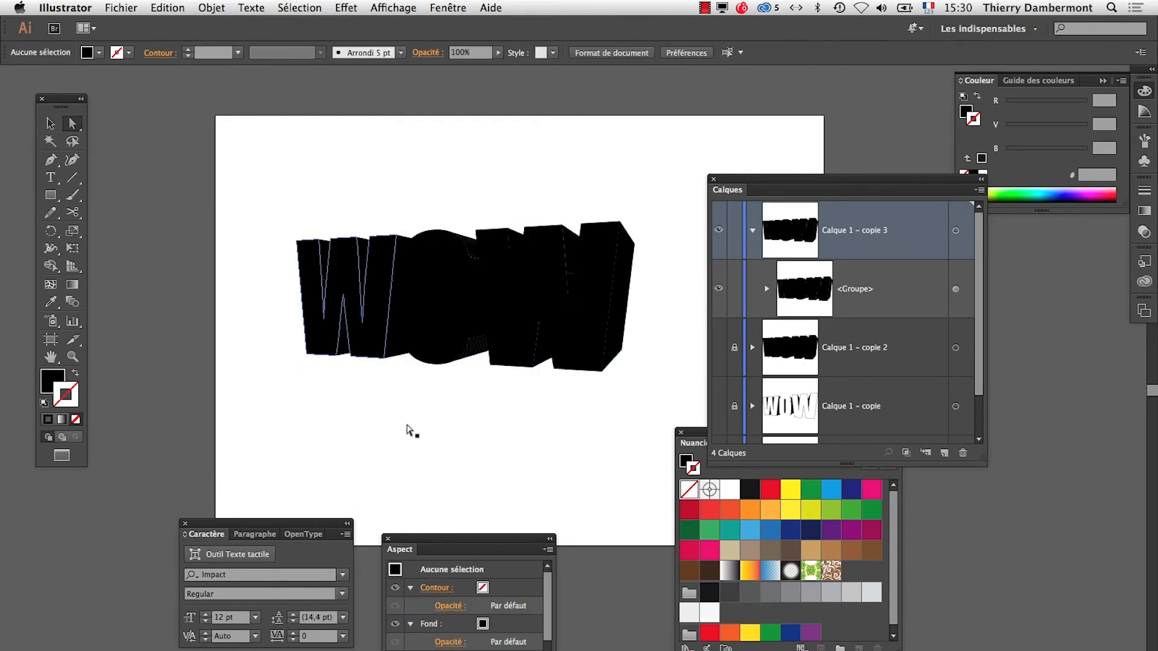
Fill the front faces of the letters W, O and W on Calque 1 - copie 3 with white, without a stroke, and deselect them.
click(72, 124)
click(356, 320)
shift+click(414, 345)
shift+click(508, 341)
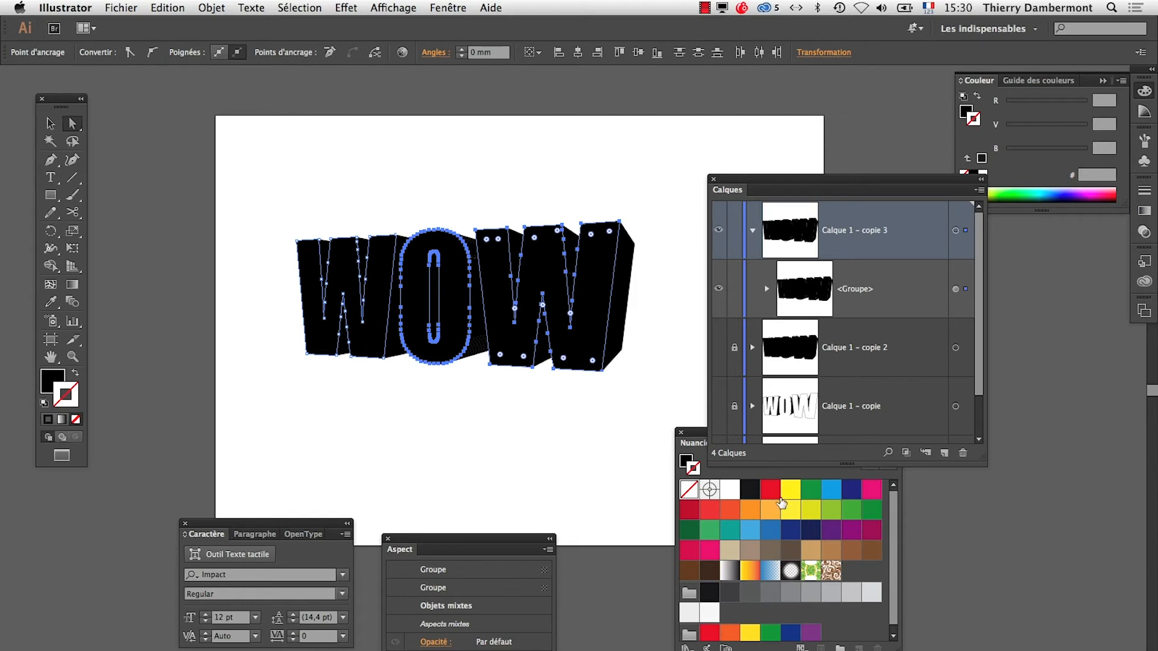
click(728, 490)
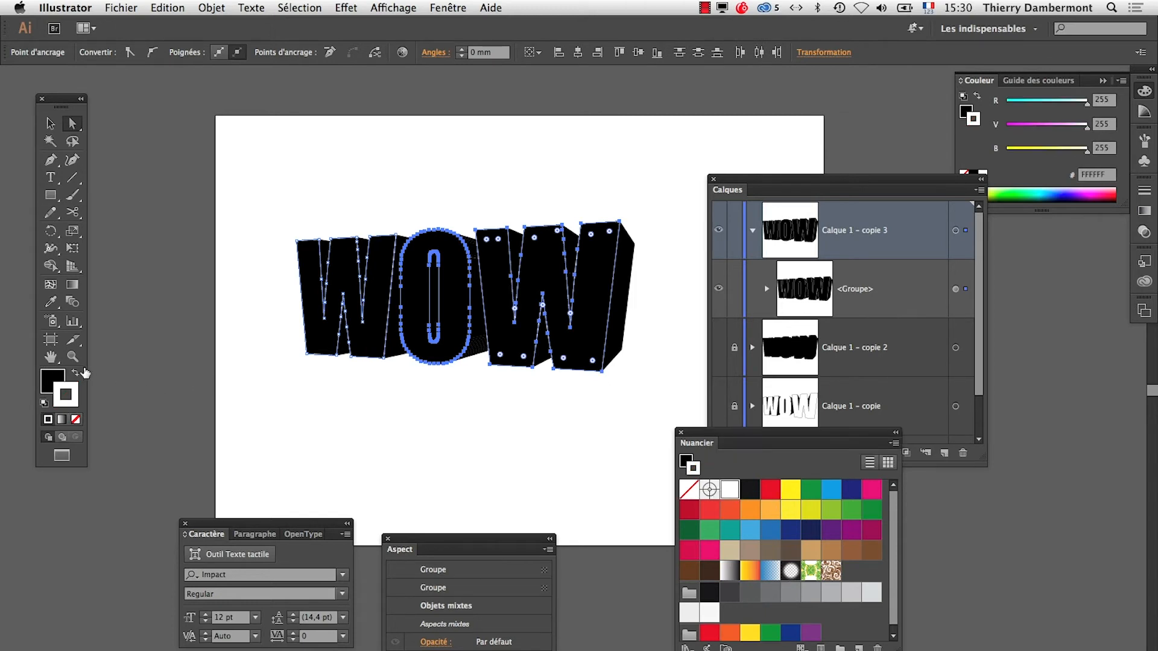
click(77, 372)
click(76, 419)
click(309, 450)
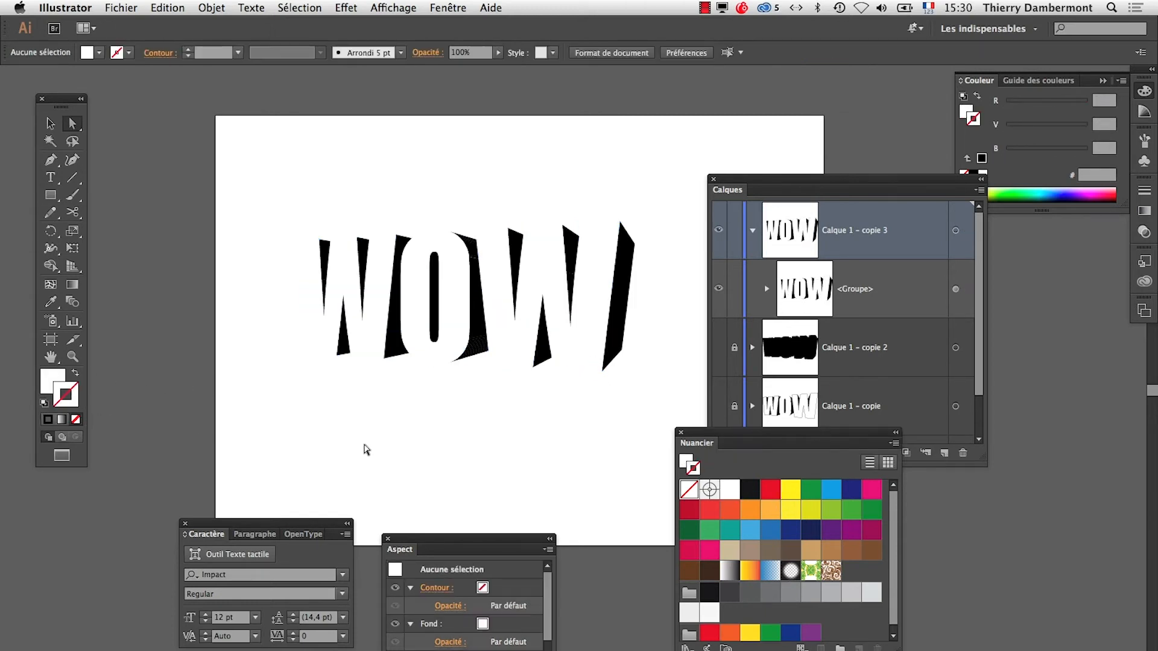
Examine the black extrusion sides of the white-faced WOW lettering up close, with the panels out of the way.
drag(775, 179, 843, 177)
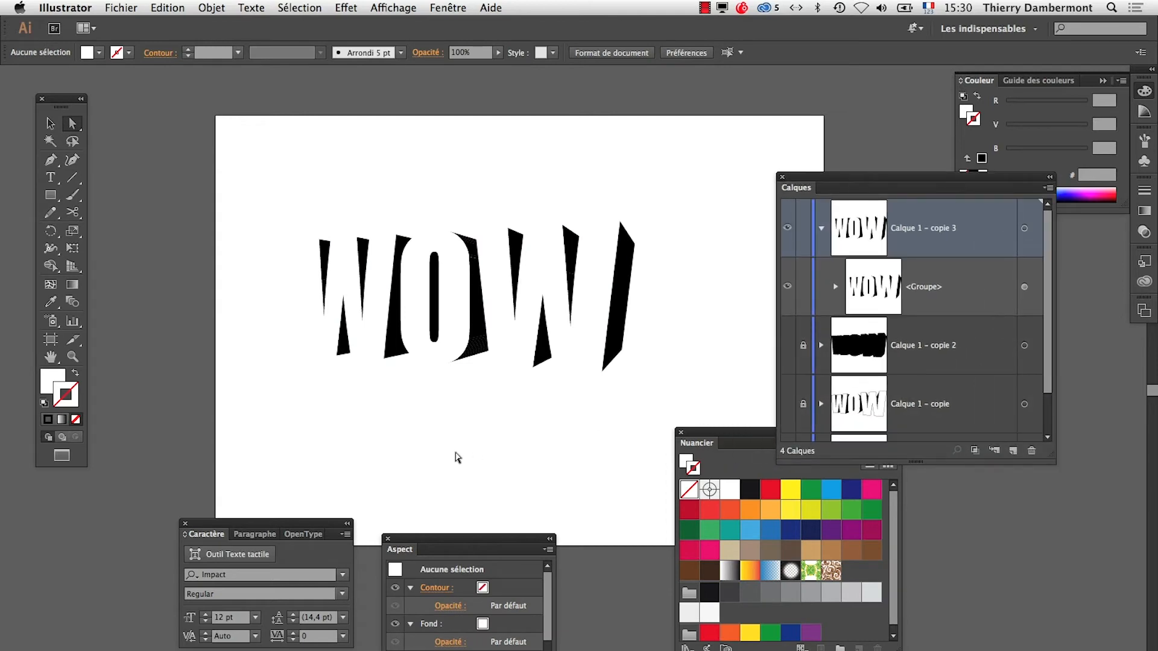
super+click(461, 416)
drag(546, 311, 392, 346)
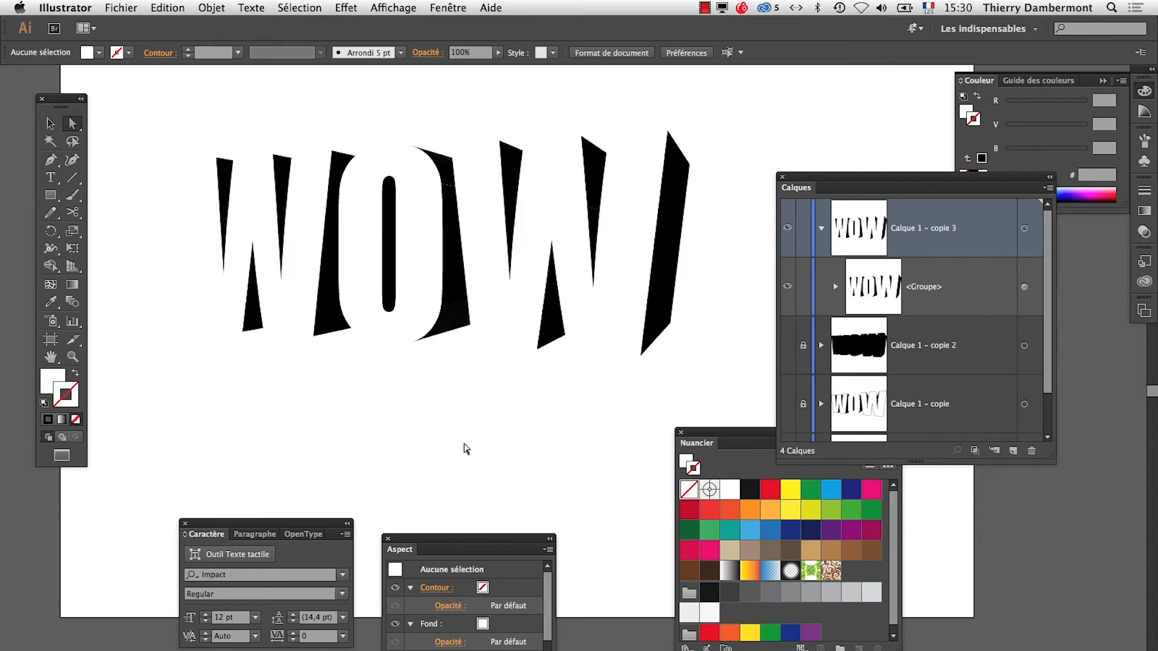
click(301, 277)
key(Tab)
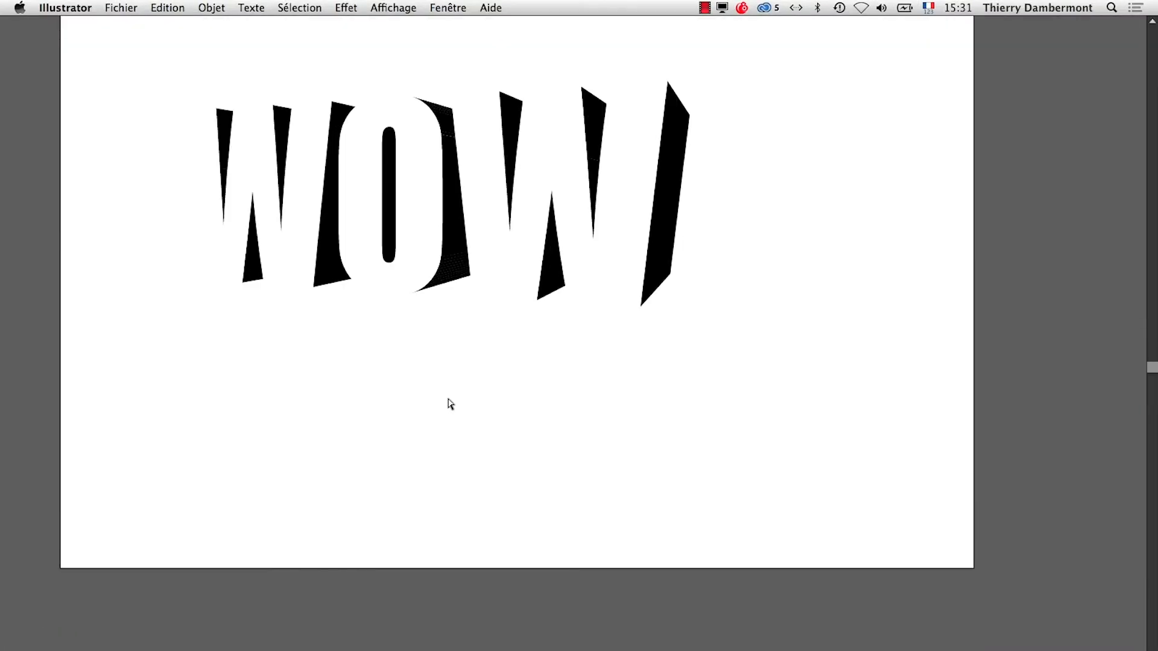
drag(447, 400, 523, 525)
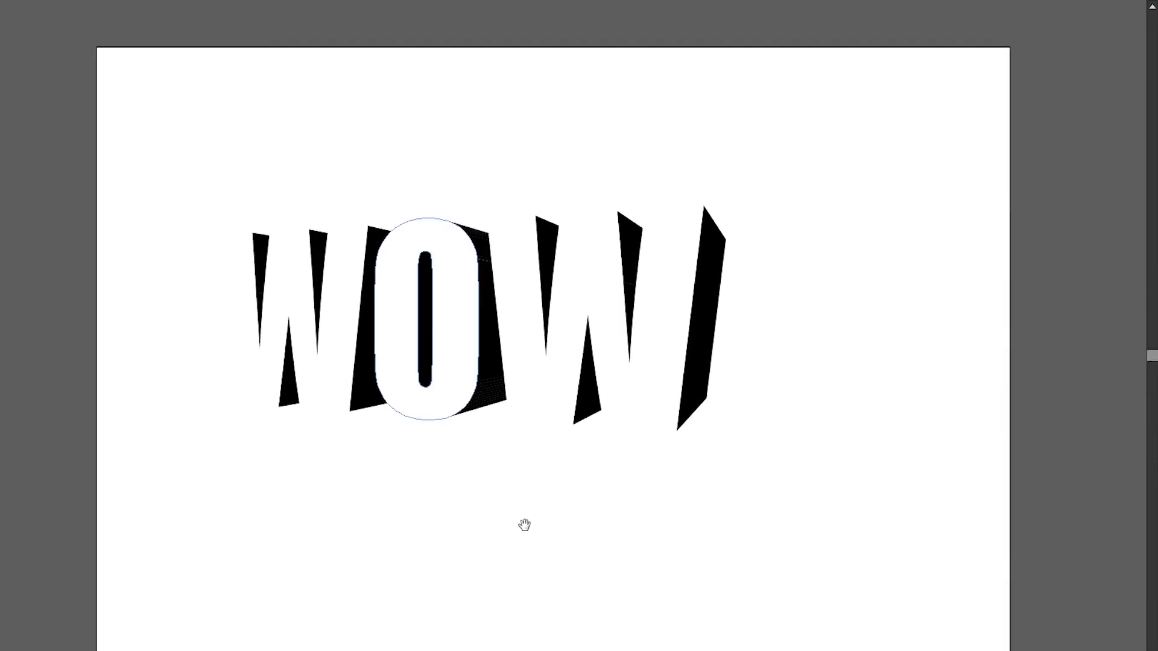
ctrl+click(494, 465)
drag(495, 465, 459, 512)
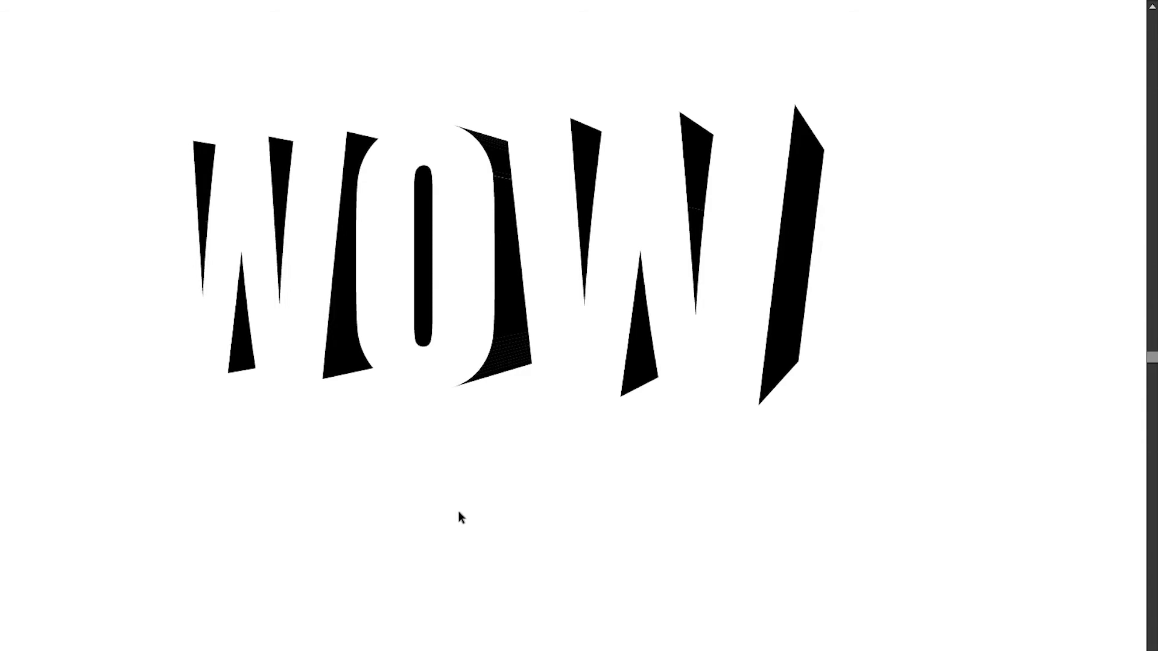
ctrl+alt+click(460, 514)
ctrl+alt+click(490, 516)
drag(584, 425, 476, 564)
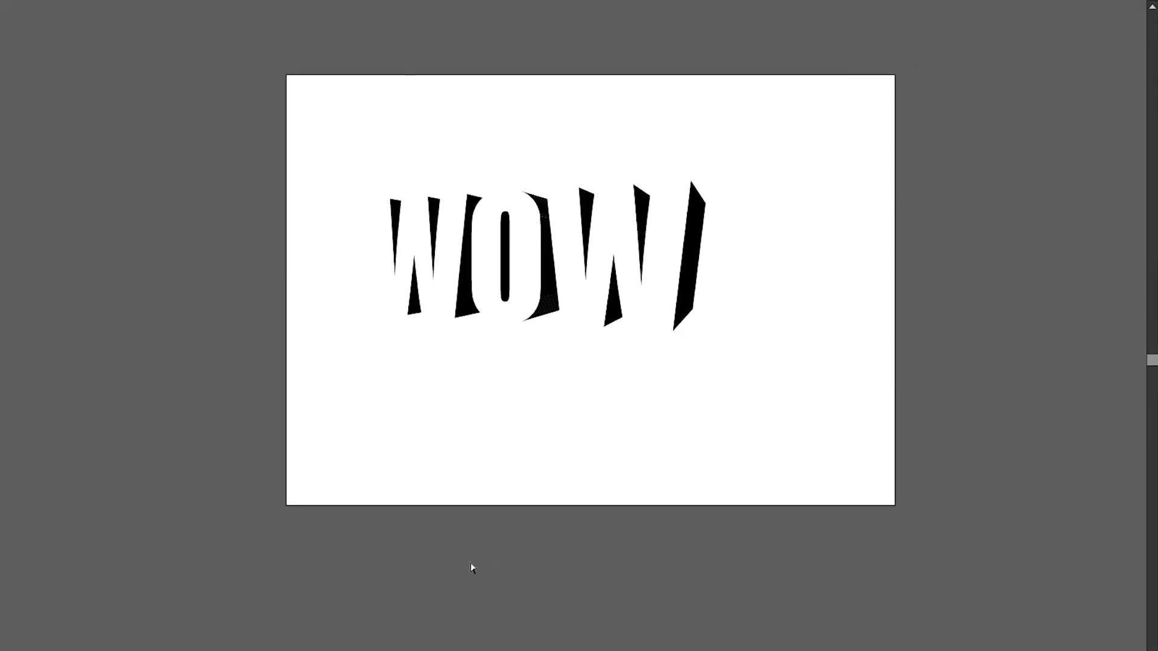
key(super+Tab)
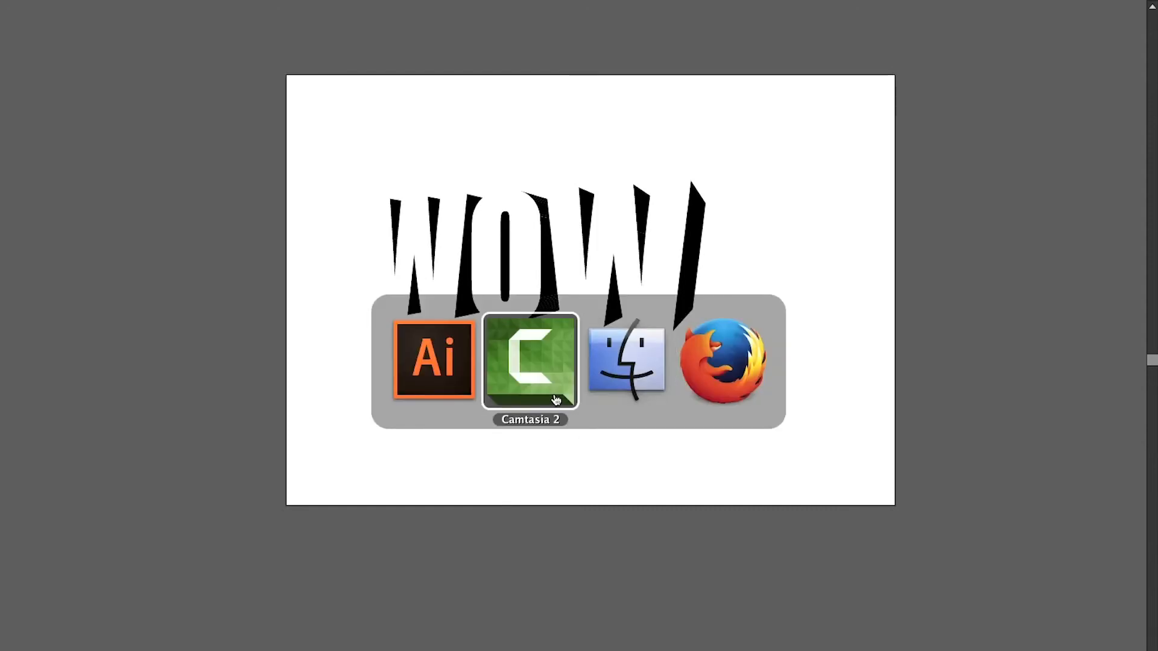
key(super+shift+Tab)
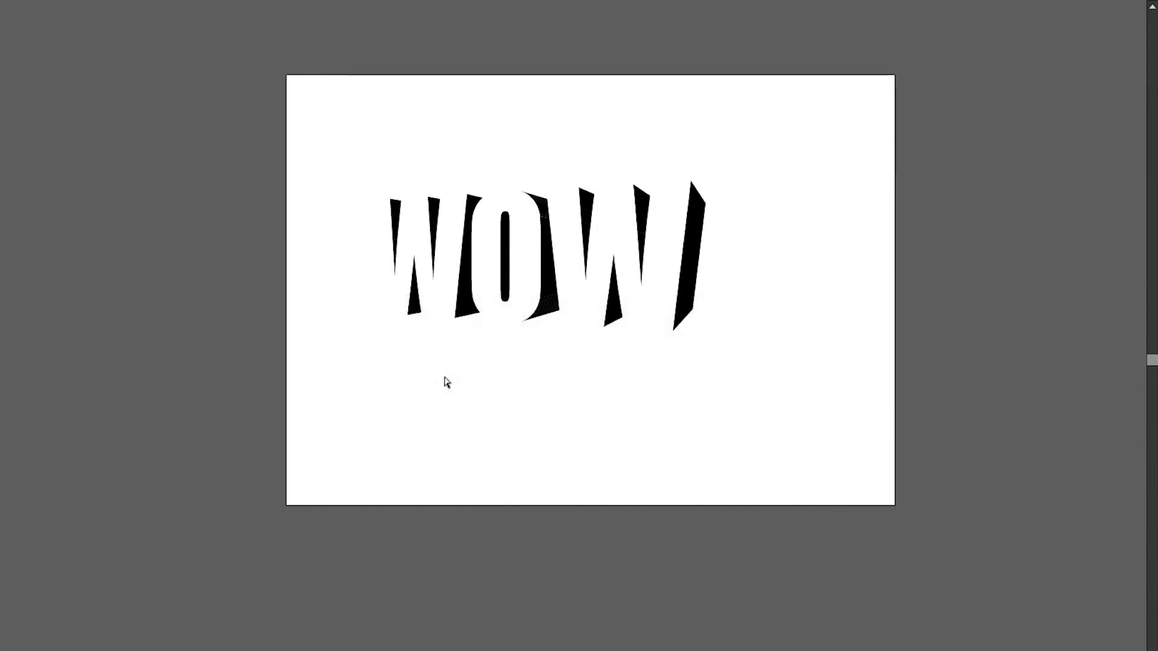
Bring back the panels and extend the artboard downward to a height of about 301 mm.
key(Tab)
drag(502, 397, 382, 375)
key(v)
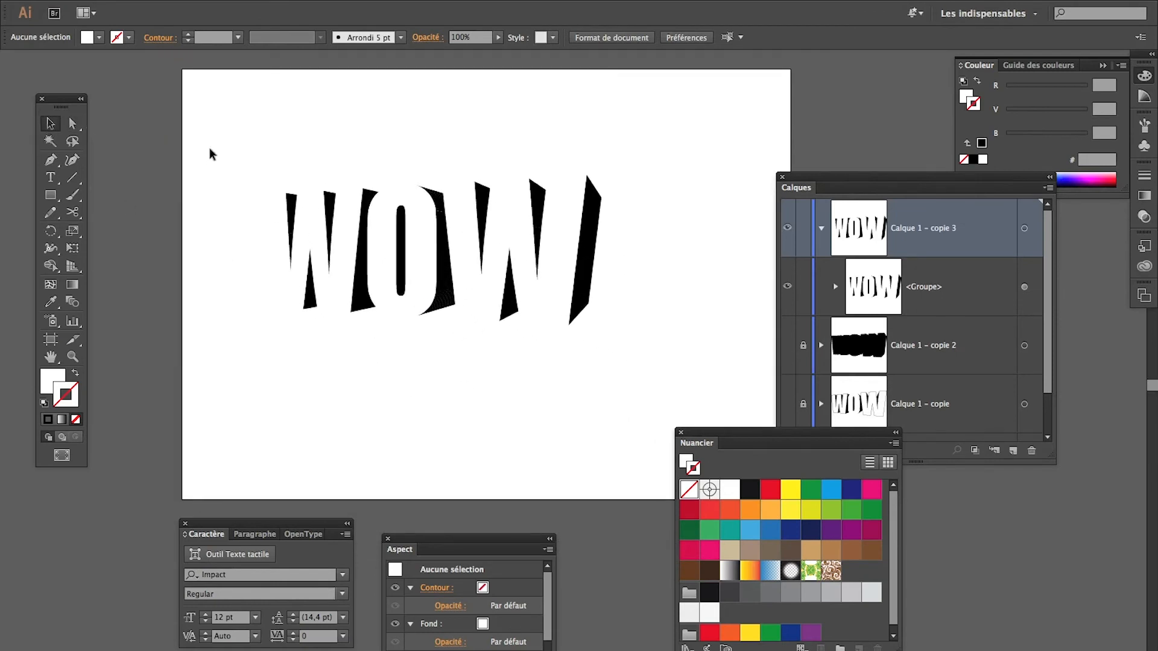
drag(193, 141, 742, 479)
click(584, 426)
alt+super+click(470, 423)
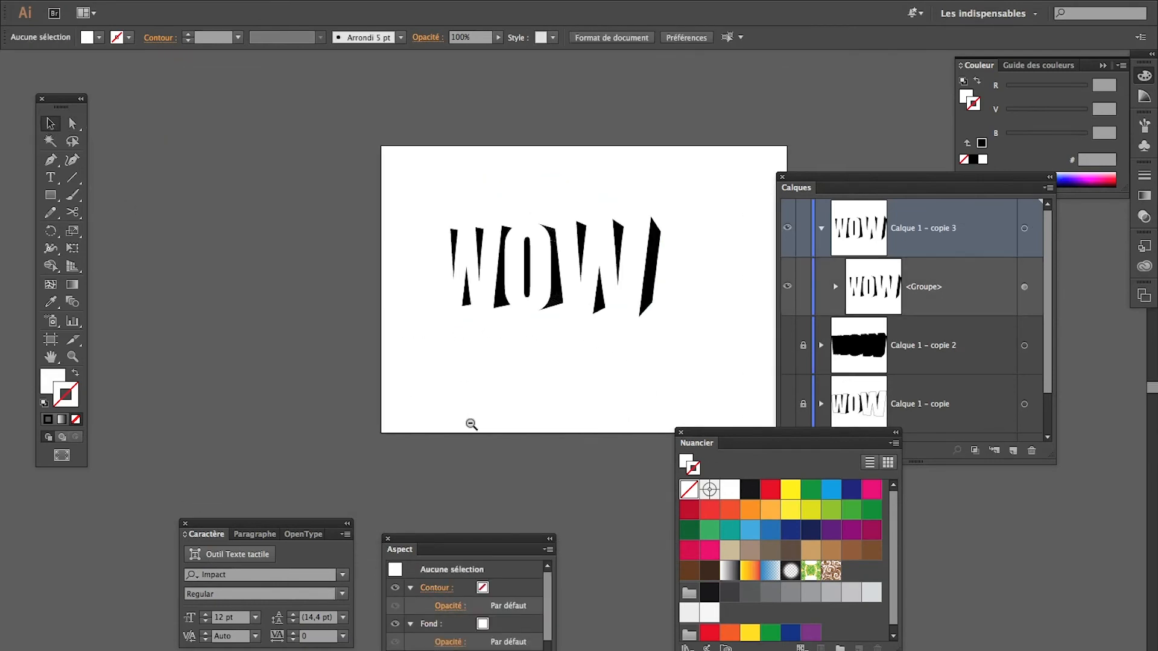
drag(518, 390, 313, 358)
click(50, 340)
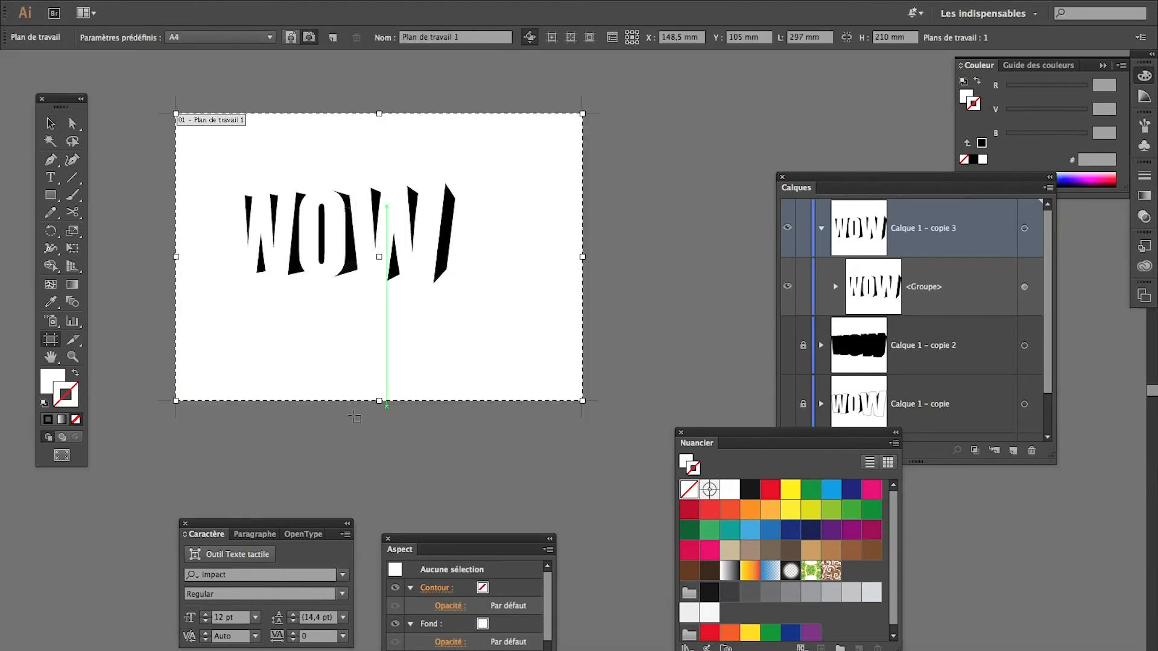
drag(379, 401, 380, 526)
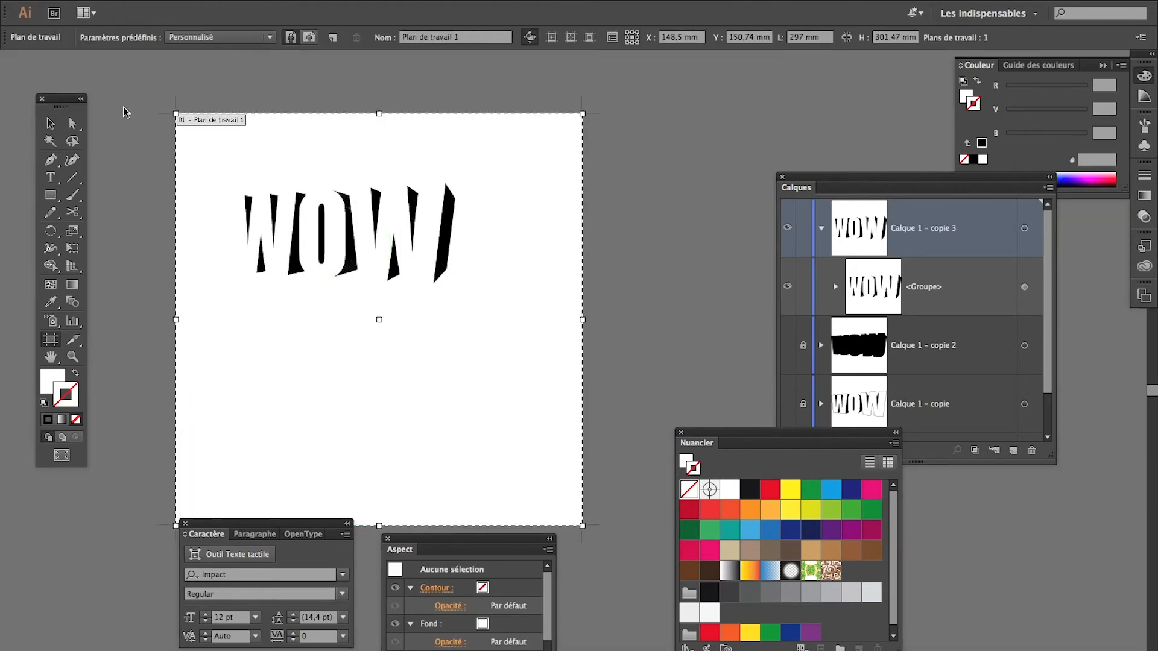
Collapse the layer Calque 1 - copie 3 and duplicate the WOW group straight below the original.
click(822, 228)
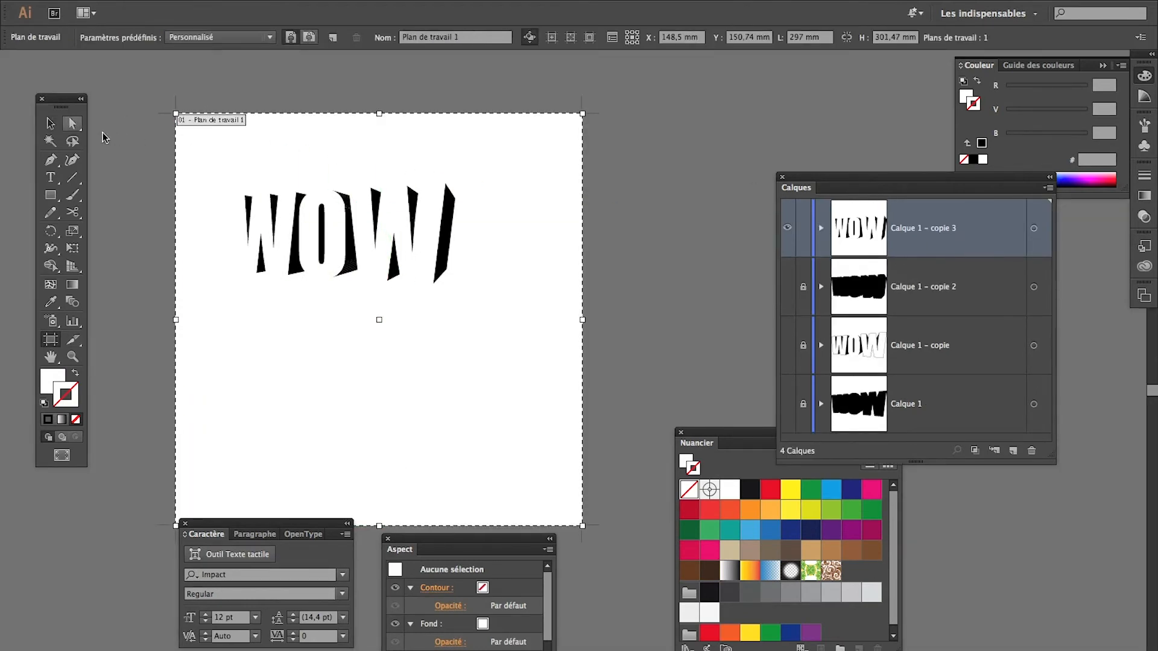
click(52, 123)
drag(206, 171, 532, 323)
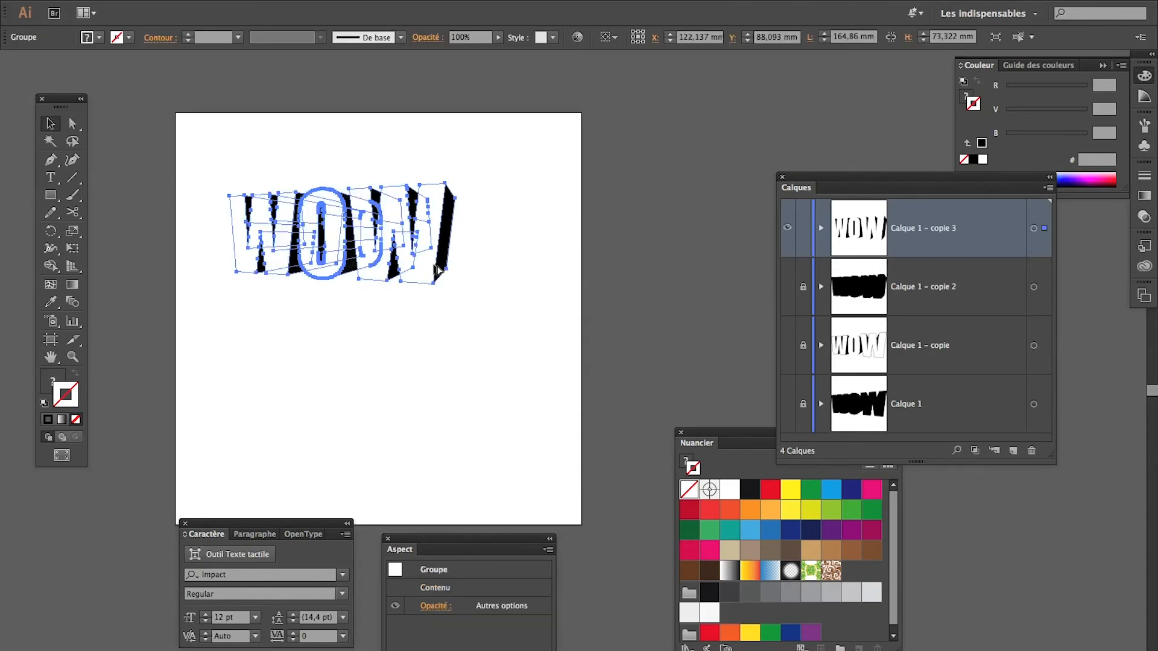
drag(427, 248, 425, 383)
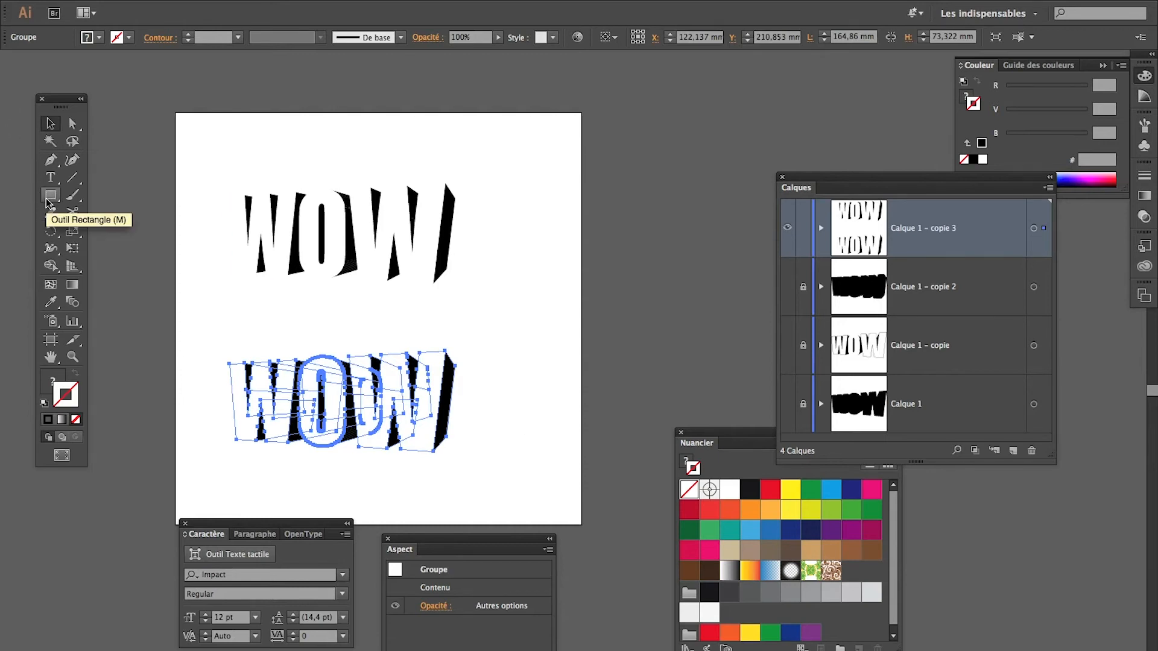
Invert the colours of the lower WOW copy (Modifier les couleurs, Inversion) and deselect it.
click(178, 365)
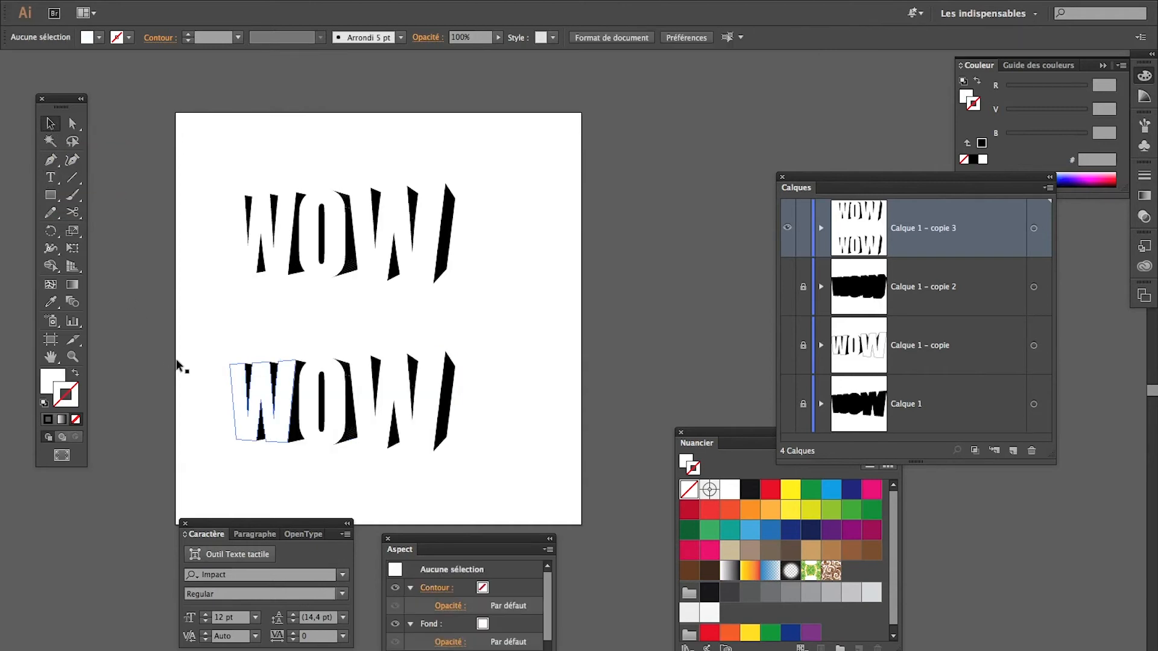
drag(188, 352, 497, 460)
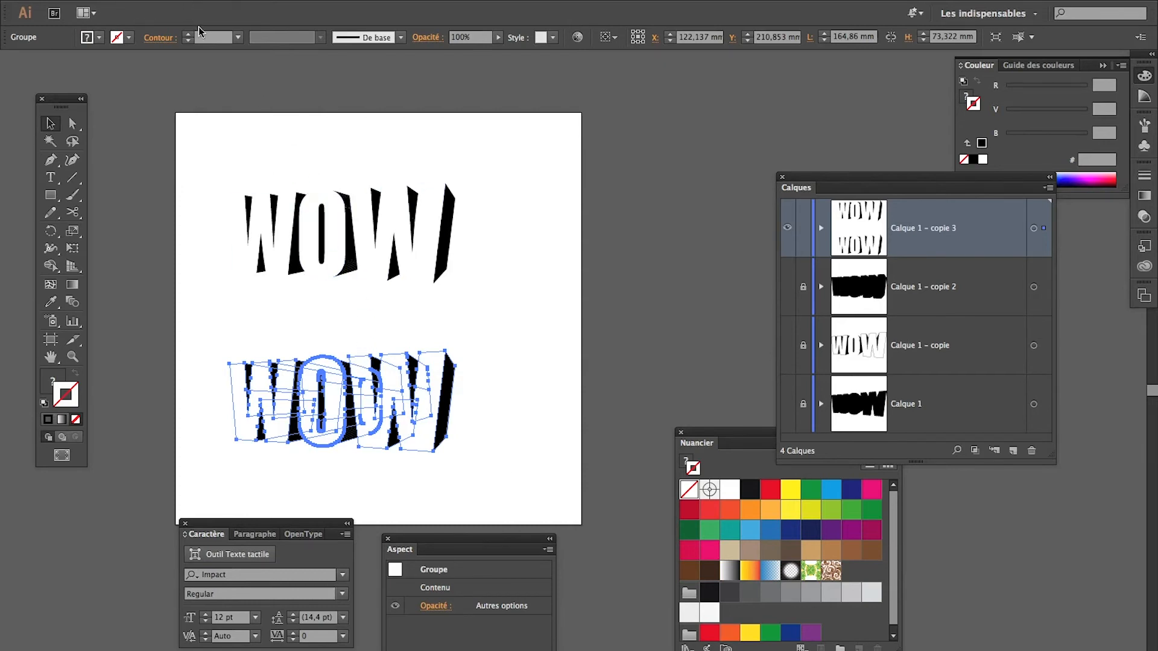
key(f)
key(f)
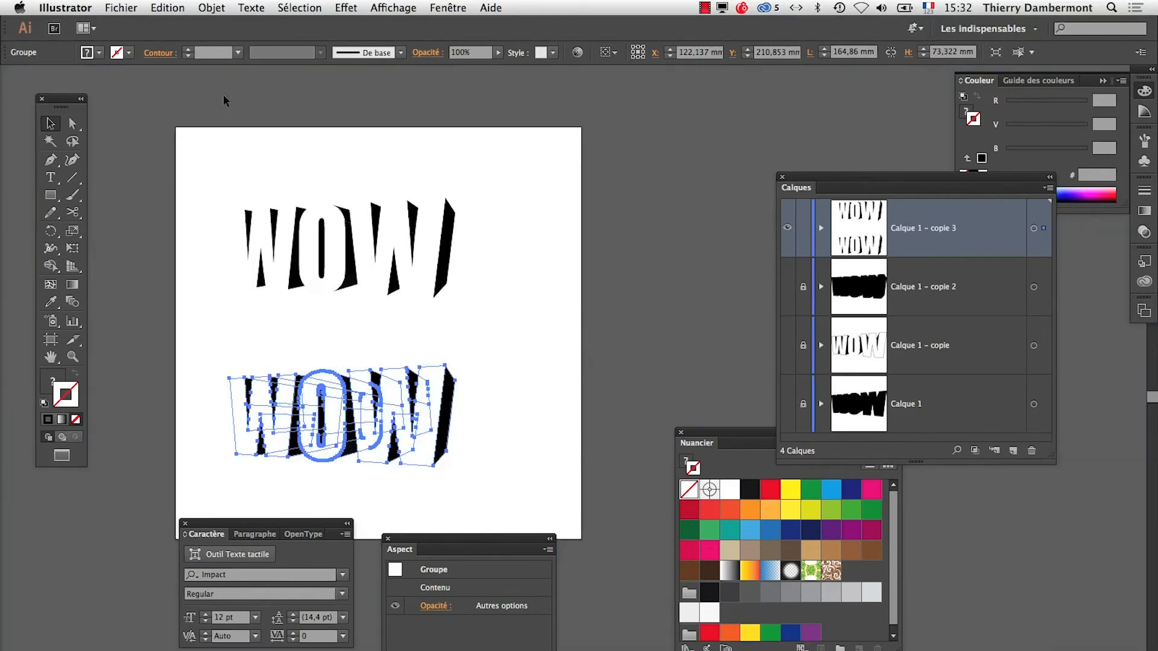
click(208, 7)
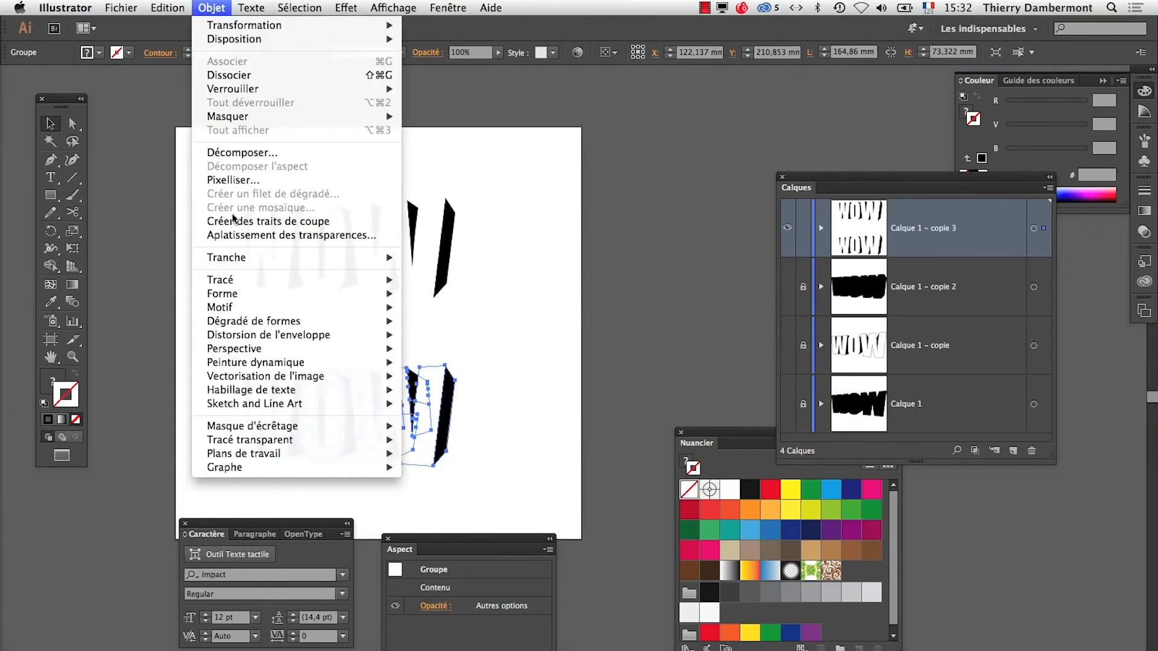
mouse_move(167, 7)
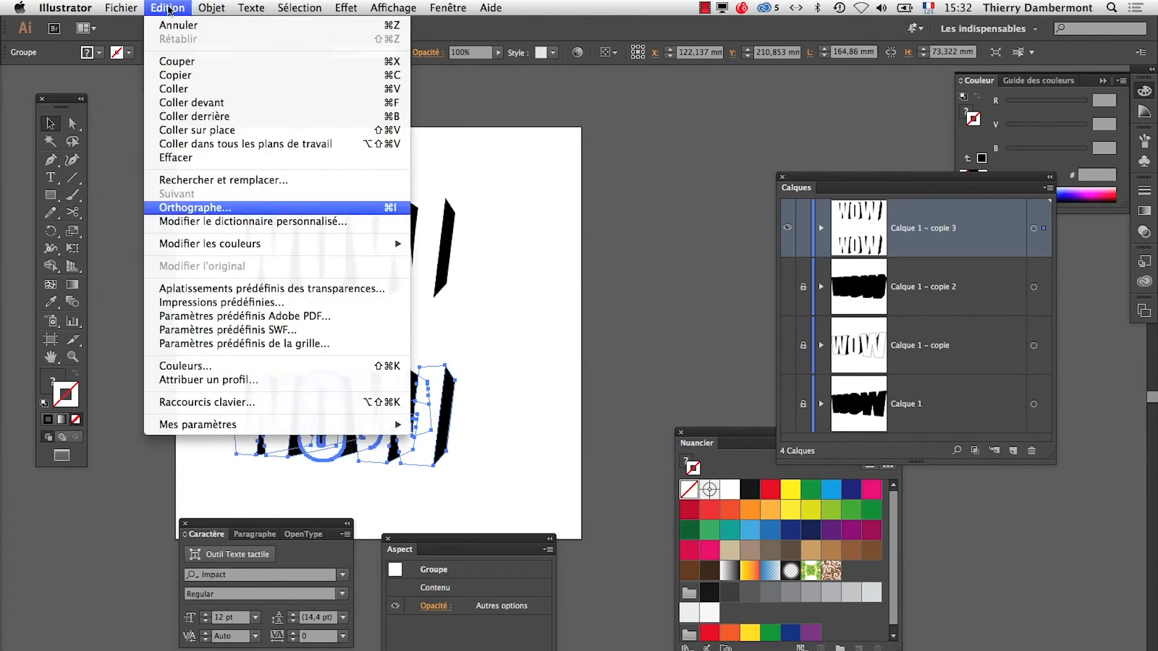
mouse_move(252, 245)
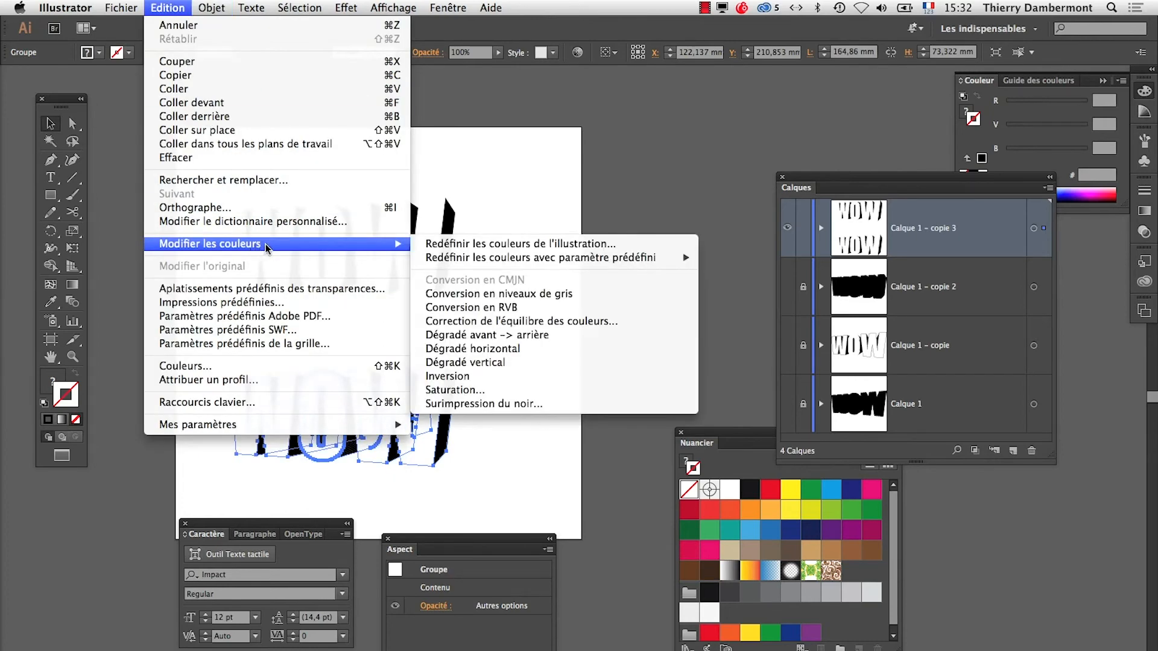
click(481, 377)
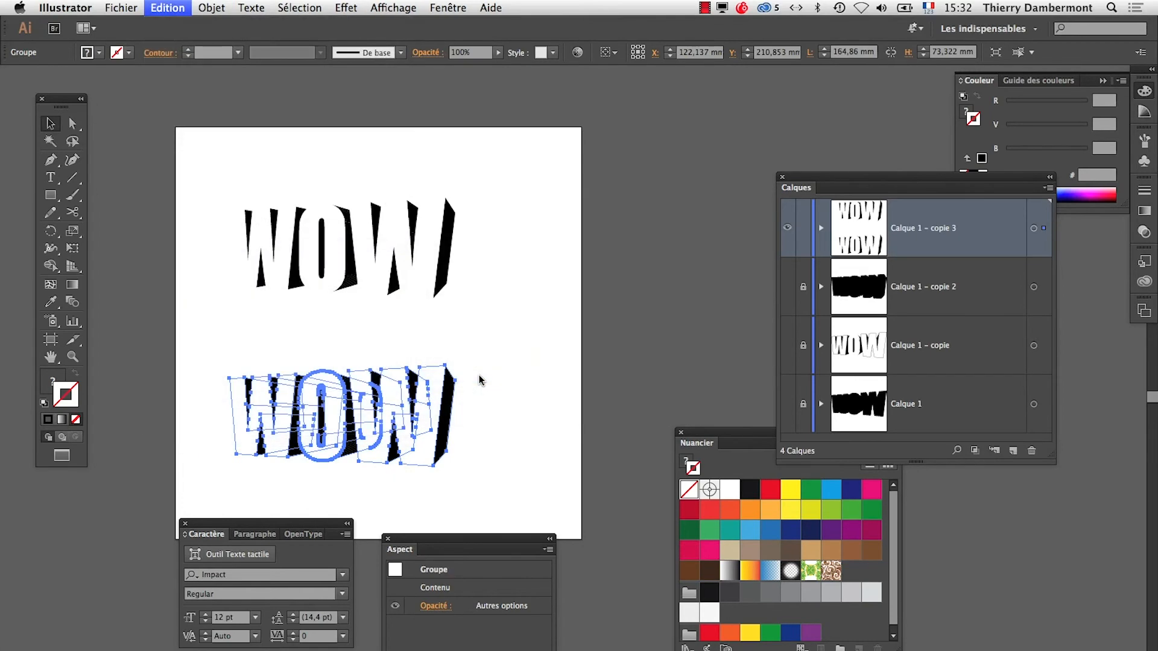
click(487, 420)
Draw a rectangle of about 336 × 179 mm covering the lower WOW copy and fill it with the black swatch.
click(50, 195)
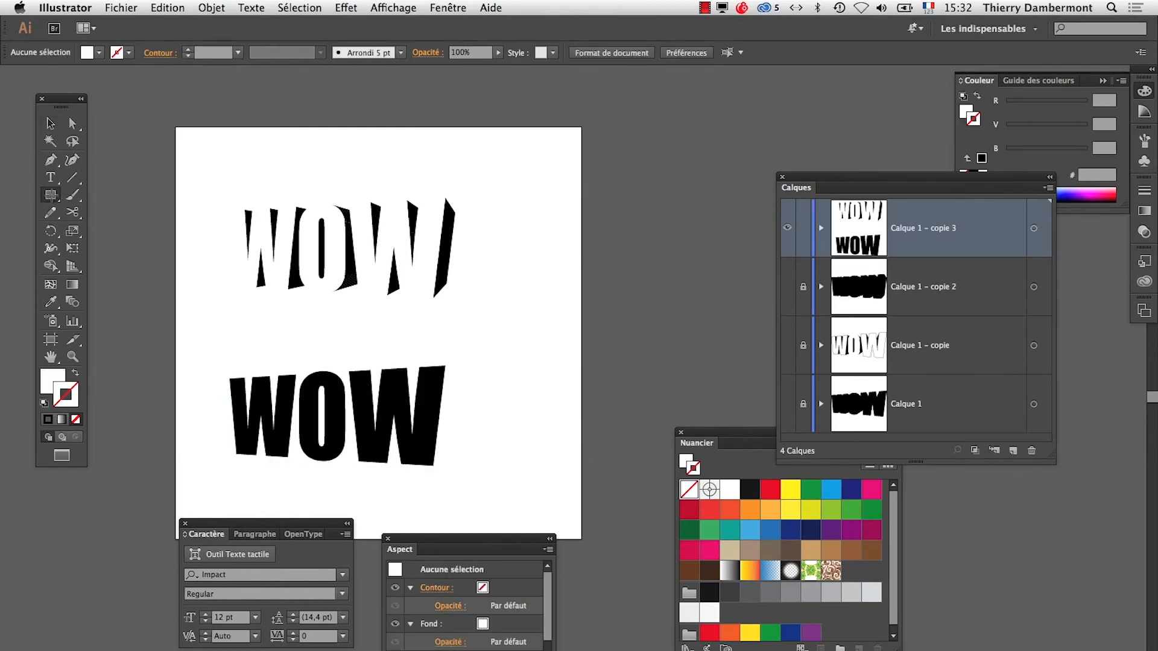
drag(159, 323, 618, 567)
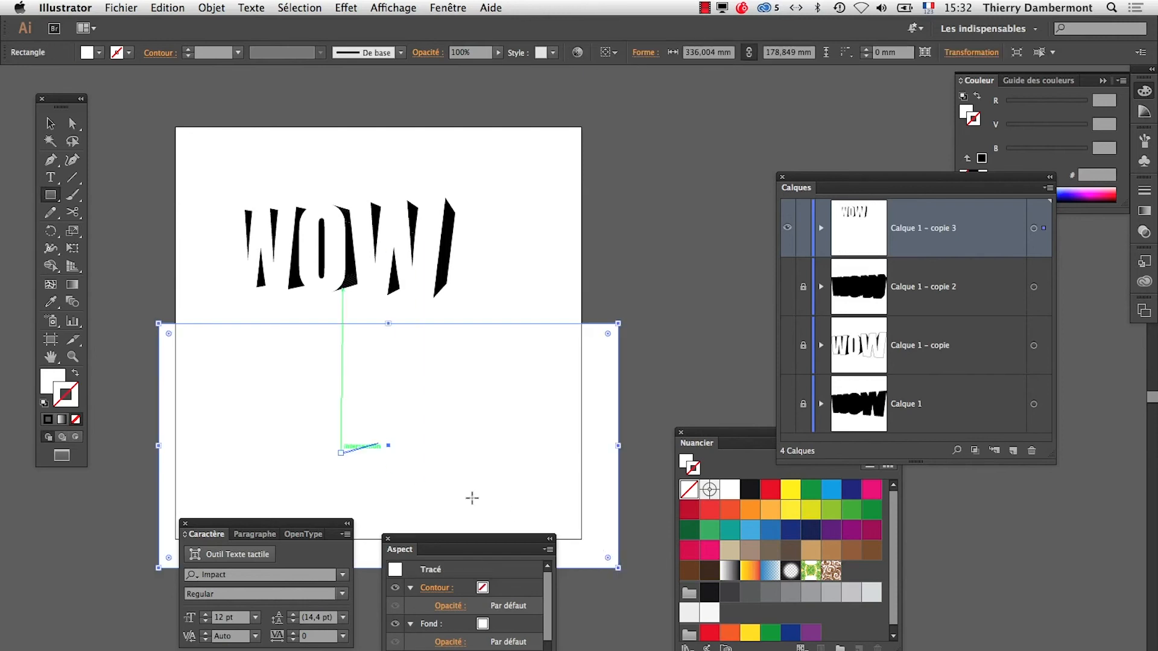
click(57, 381)
click(750, 489)
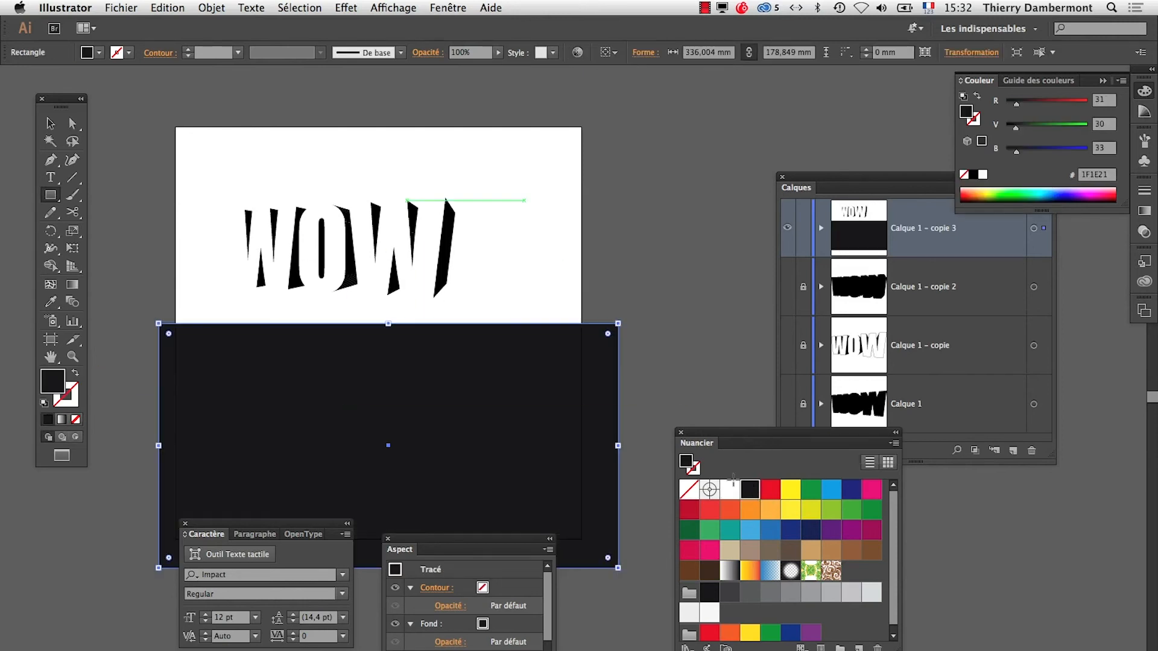
Send the dark rectangle to the back so it serves as the background of the inverted WOW.
click(212, 7)
mouse_move(254, 39)
click(495, 80)
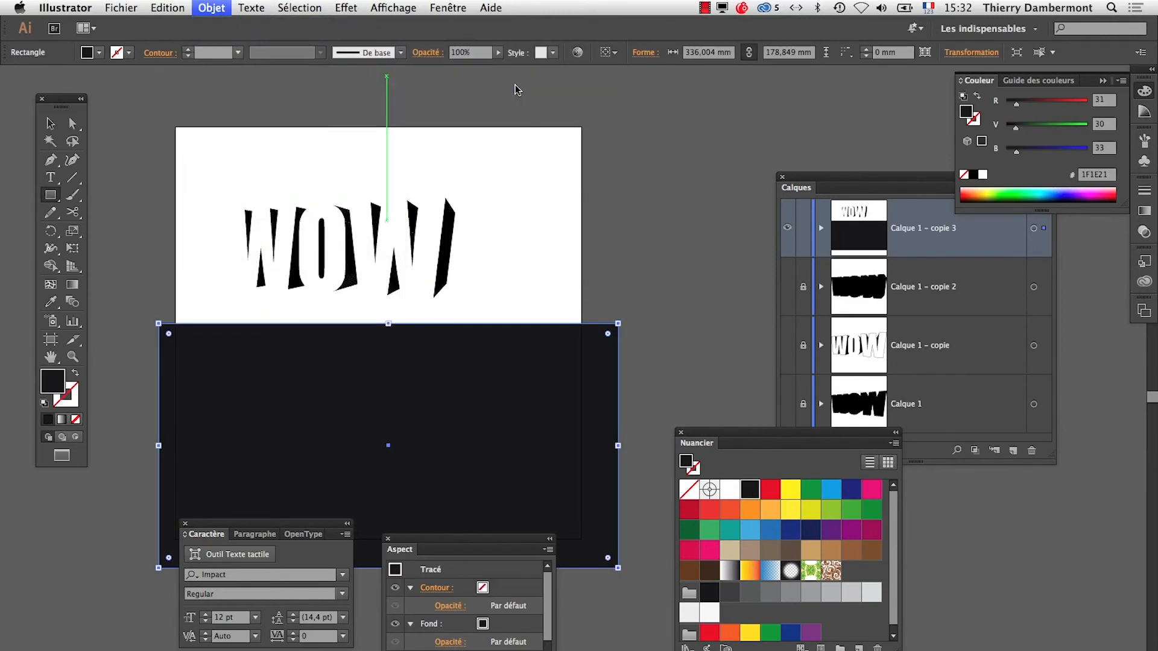
click(48, 125)
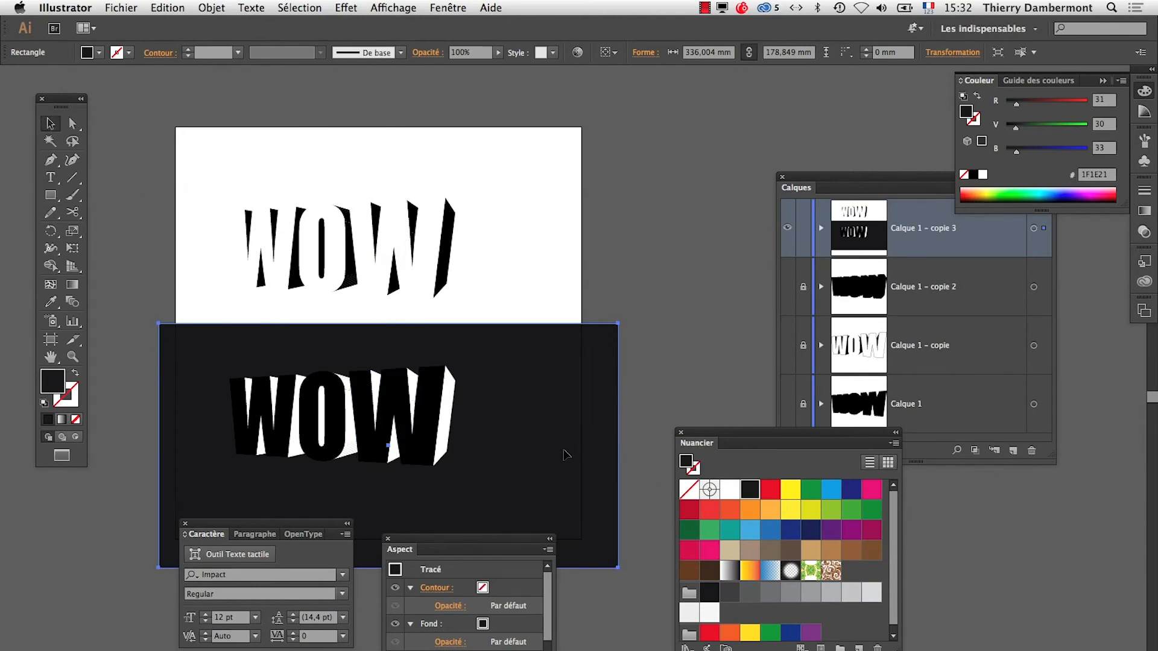
Compare the front face of the lower copy's first W with the dark background rectangle by selecting the face and checking its fill.
click(388, 450)
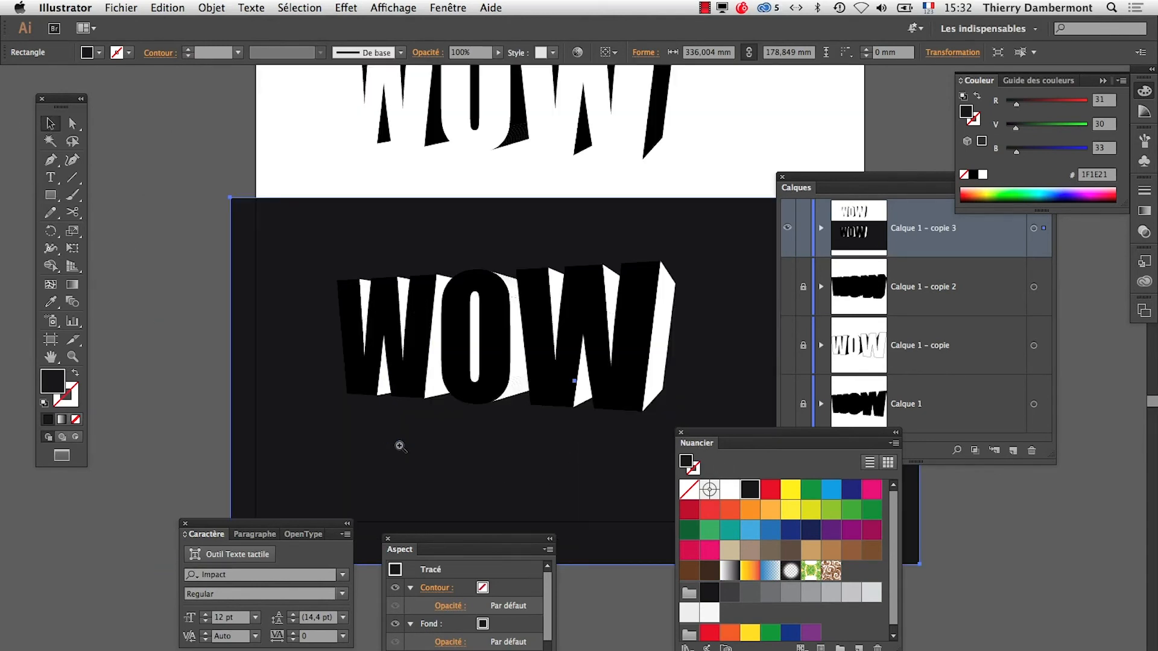
click(456, 383)
drag(534, 388, 343, 379)
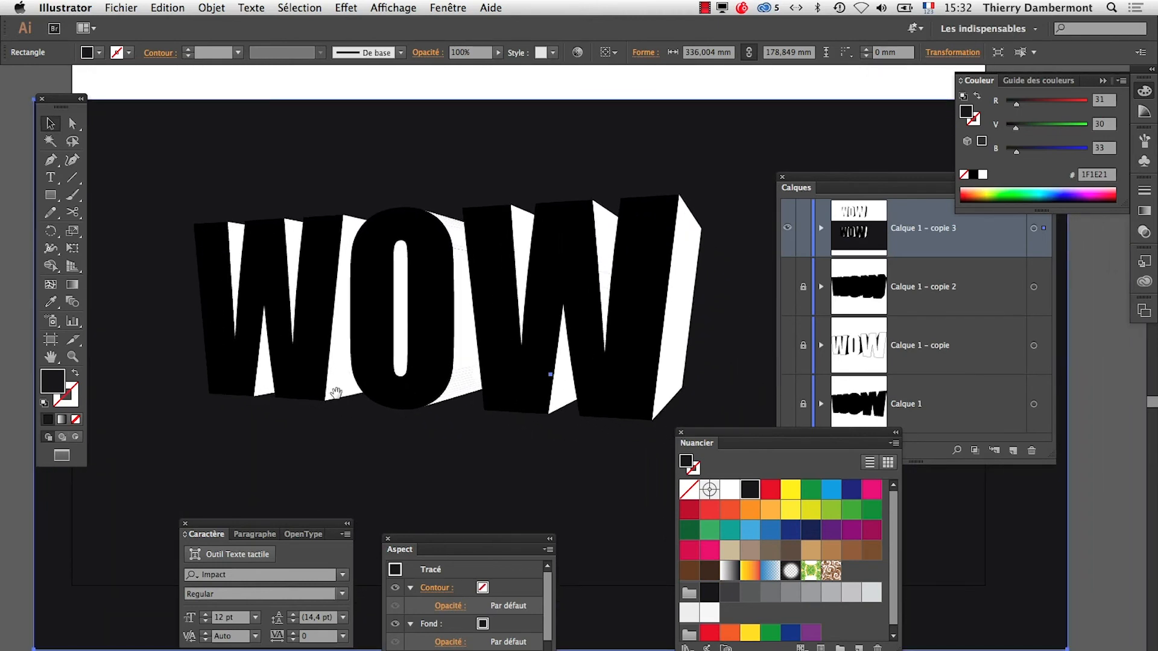
click(256, 396)
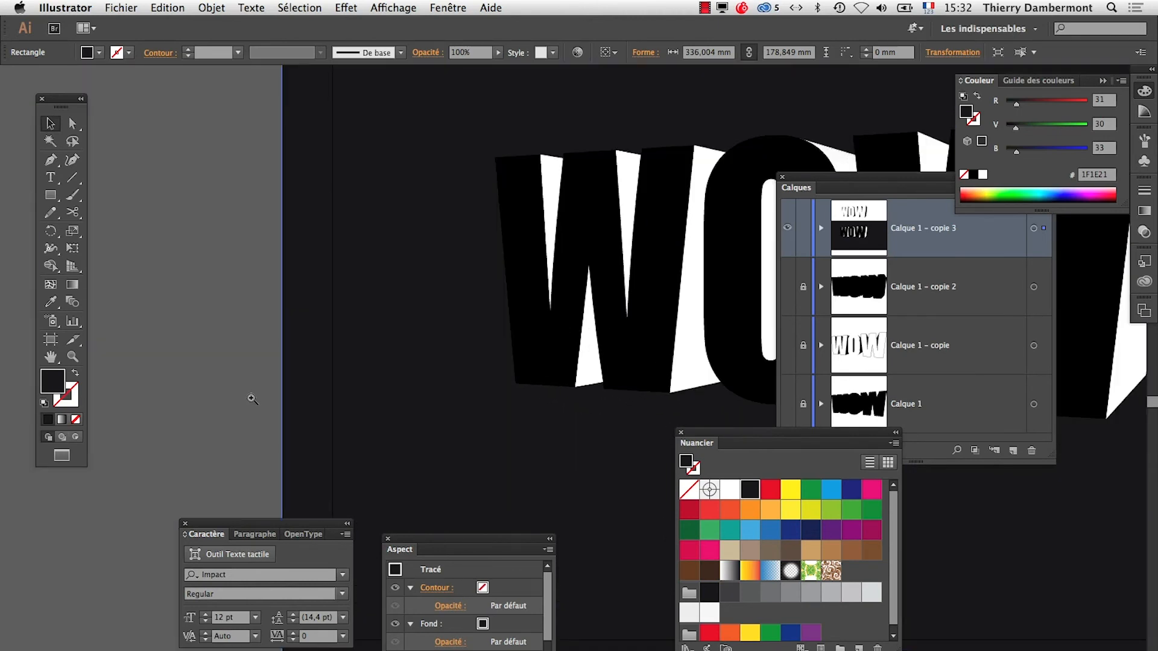
click(595, 310)
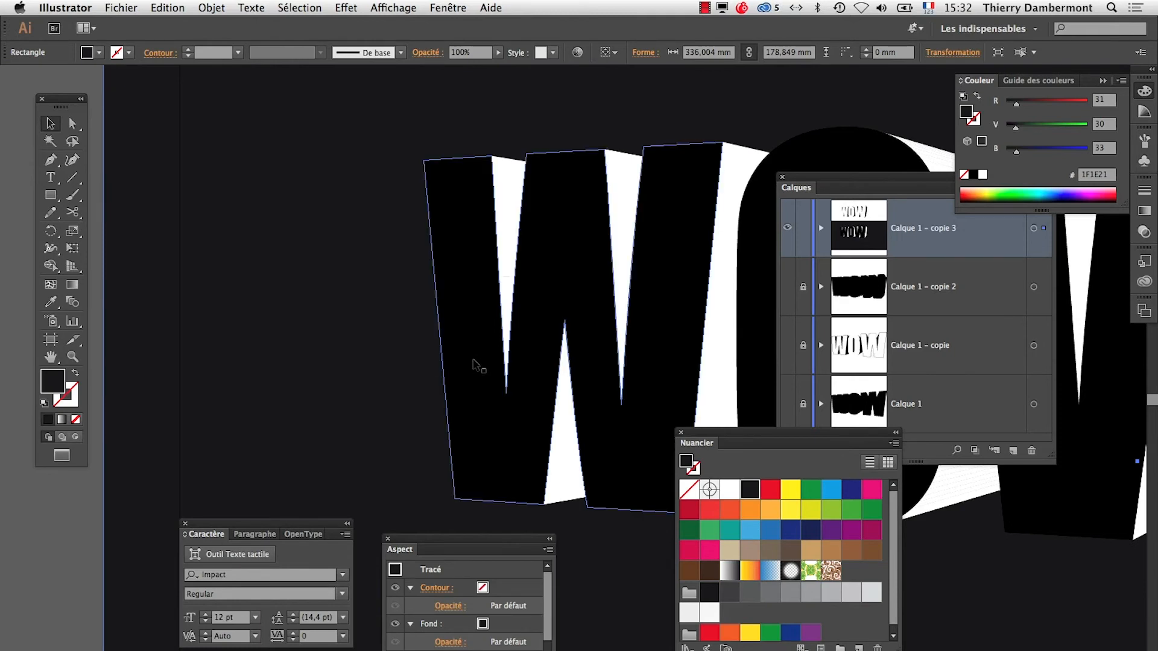
click(476, 362)
click(71, 122)
click(110, 119)
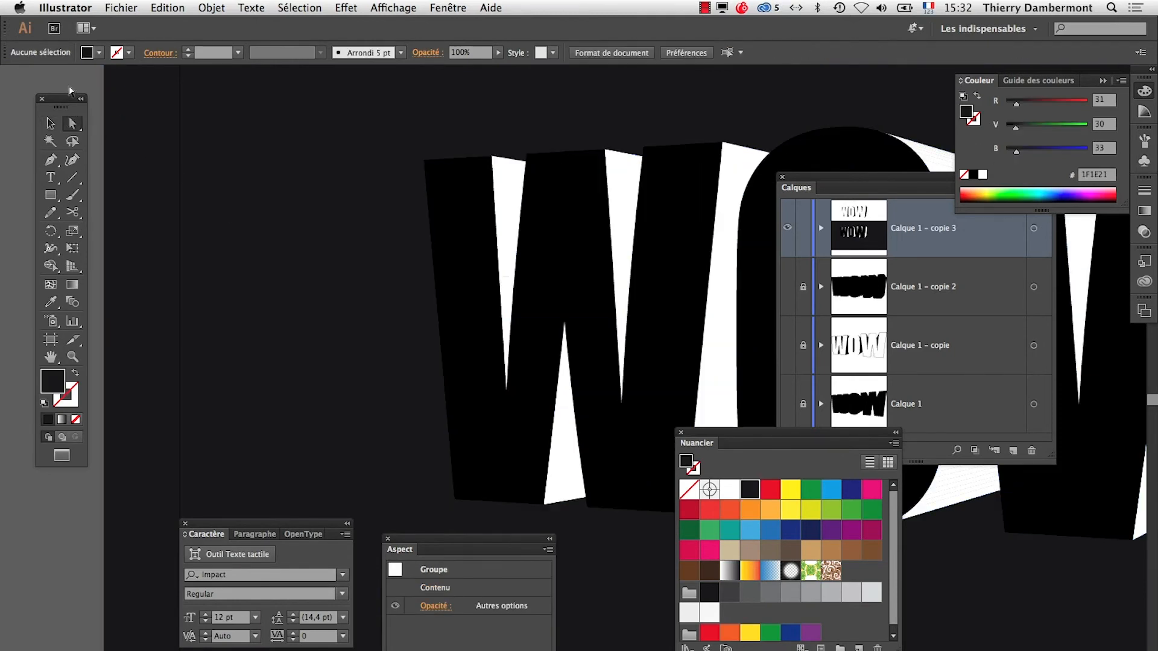
click(448, 301)
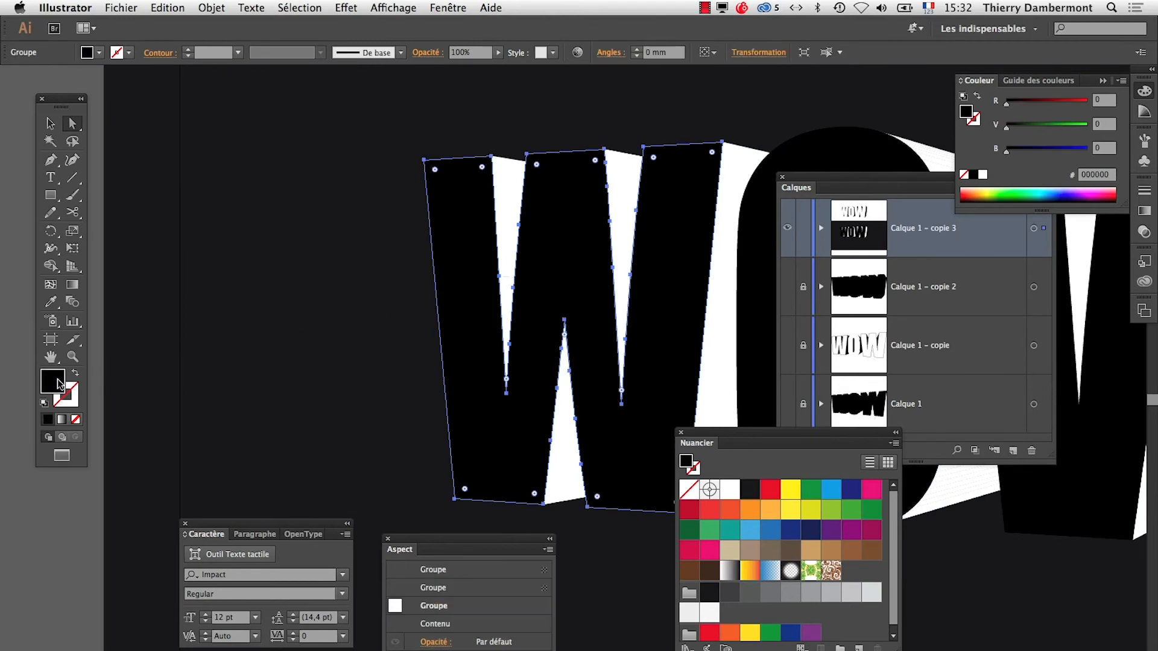
click(406, 197)
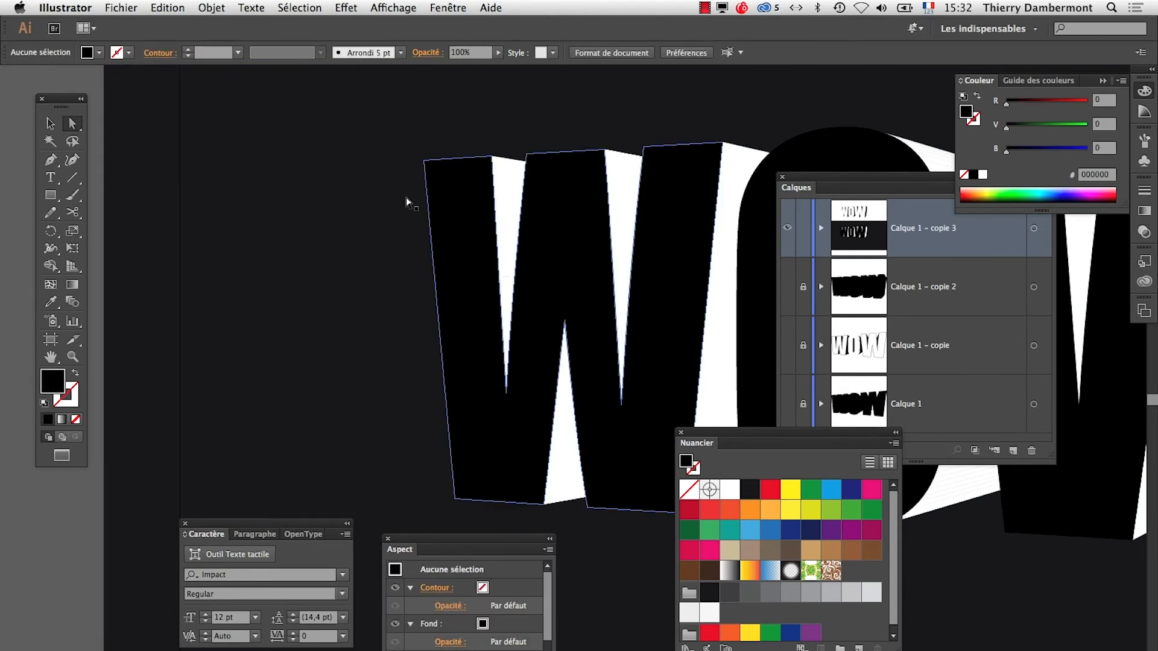
click(441, 197)
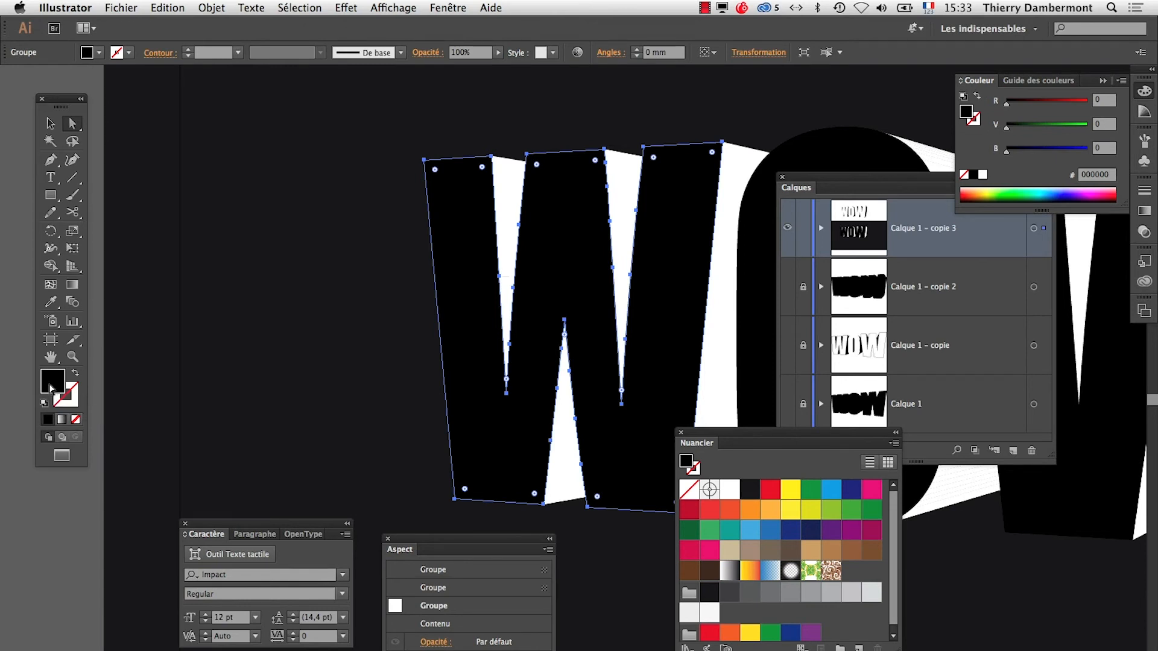
Place the swatches panel (Nuancier) beside the first W and lengthen it so that all swatches fit.
drag(688, 450, 148, 166)
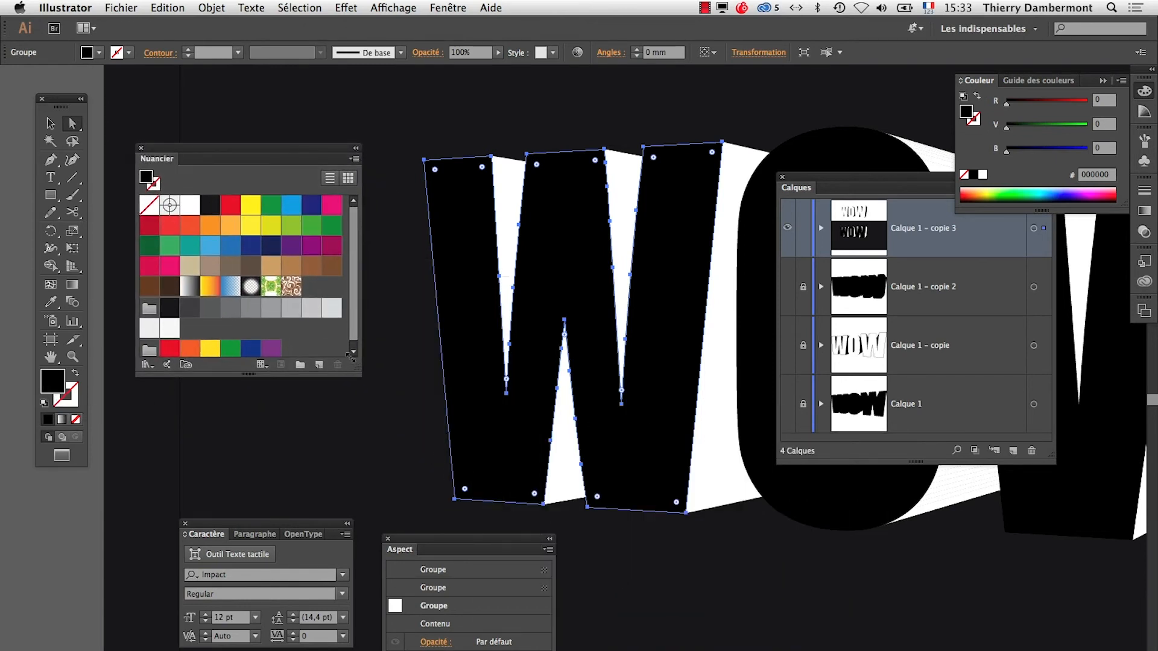
drag(350, 357, 365, 575)
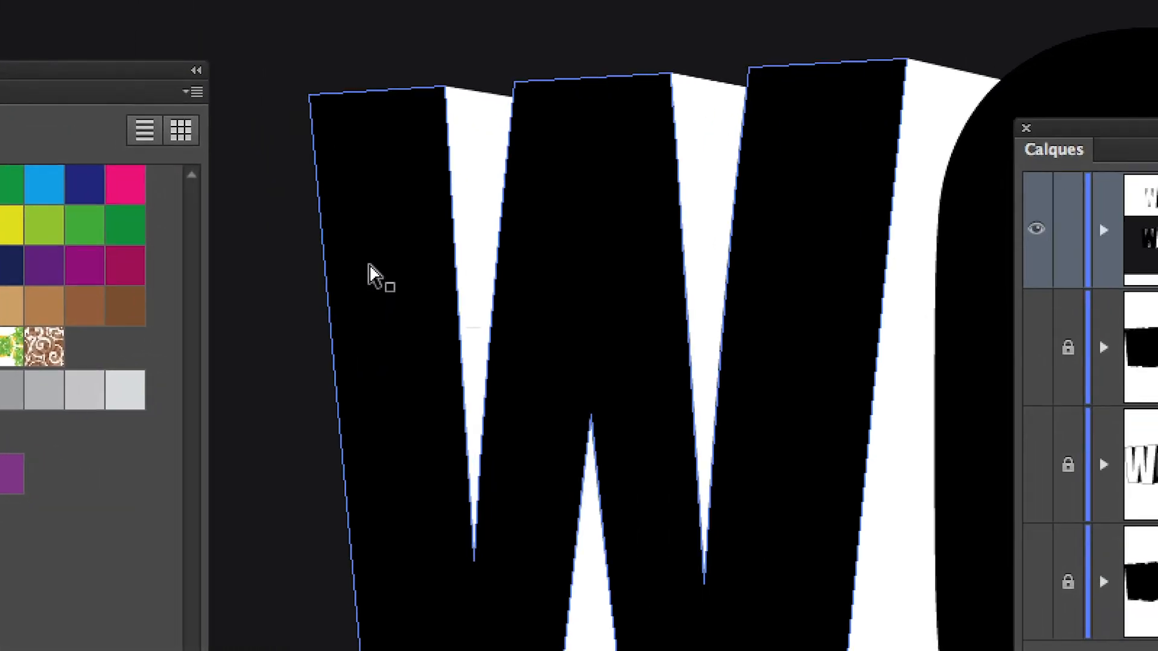
Examine the fill colour values of the first W's front face in the colour picker, then dismiss it without changes.
click(694, 315)
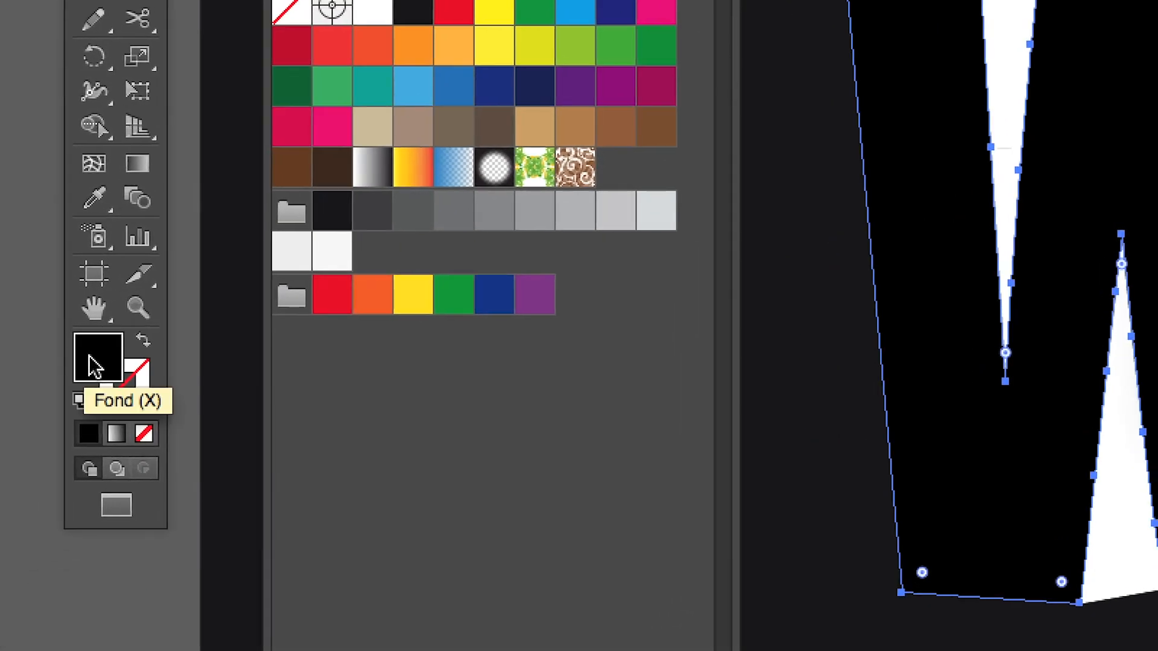
double_click(95, 366)
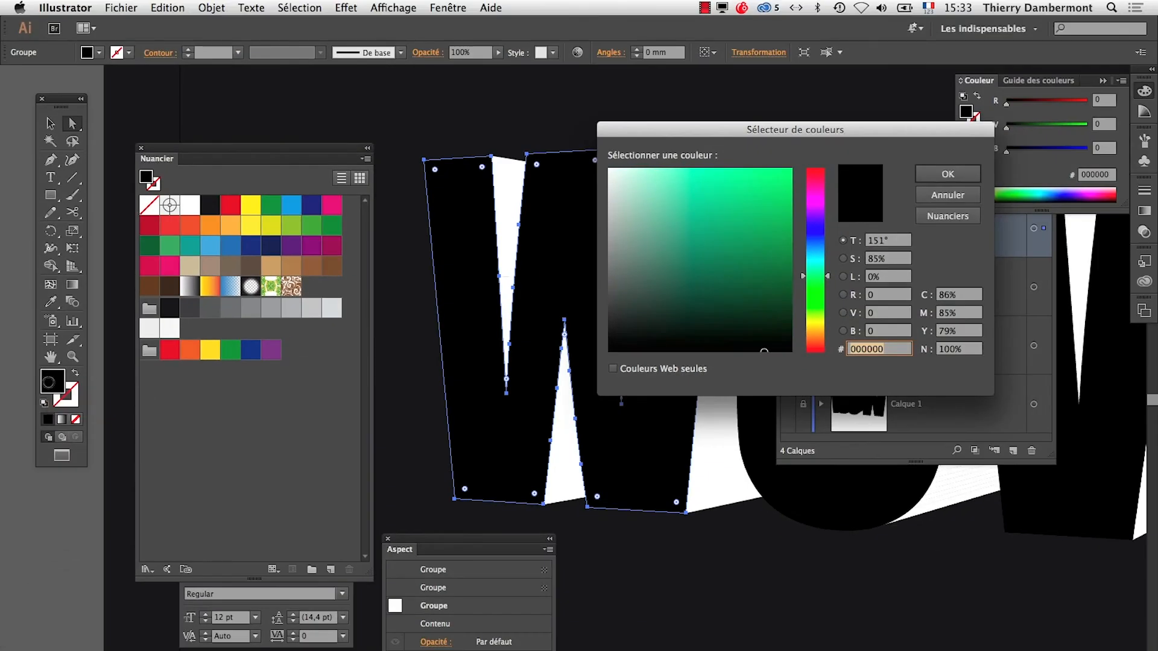
drag(724, 135, 662, 131)
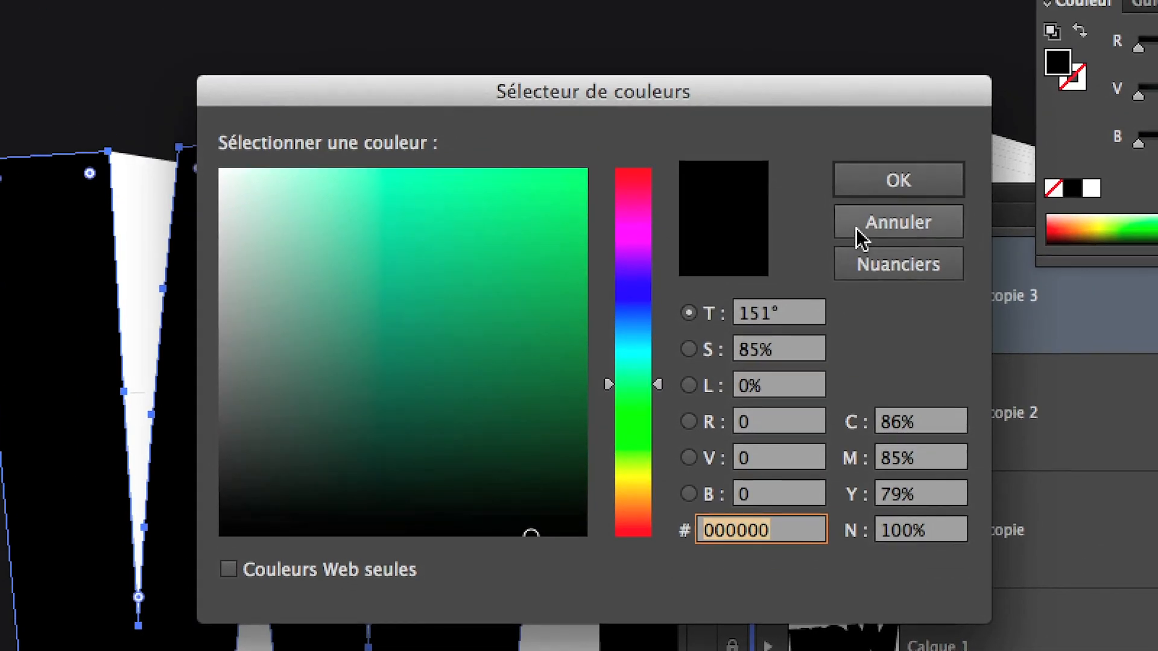
click(856, 228)
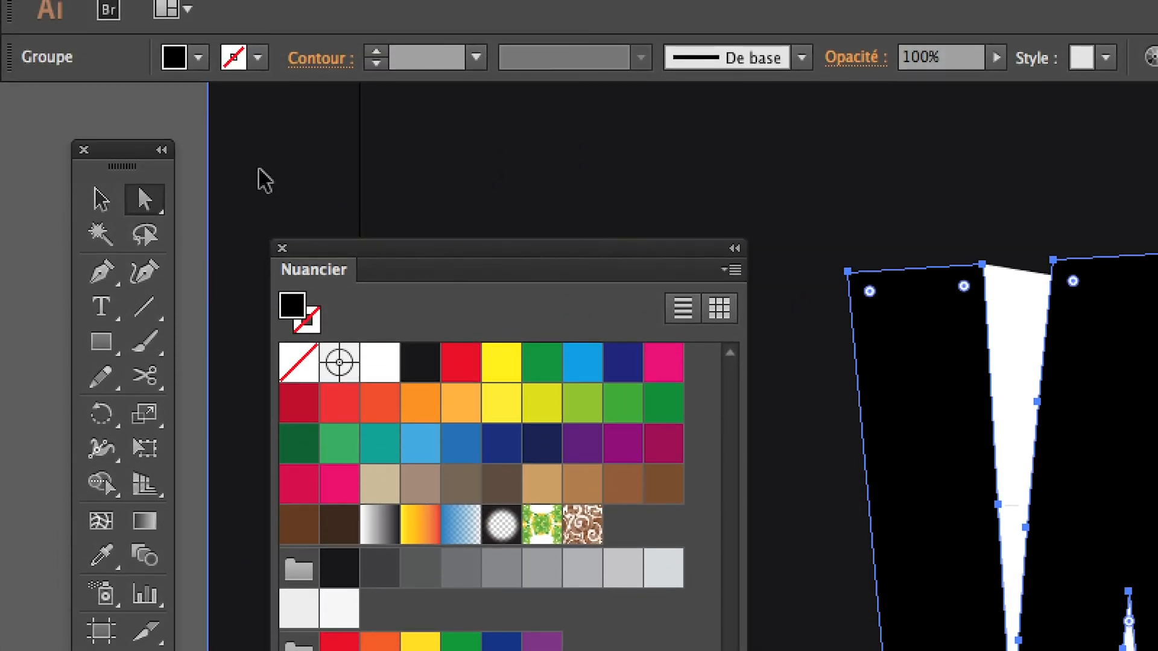
Select the dark background rectangle and inspect the RVB values of the Noir swatch, cancelling its options without changes.
click(258, 169)
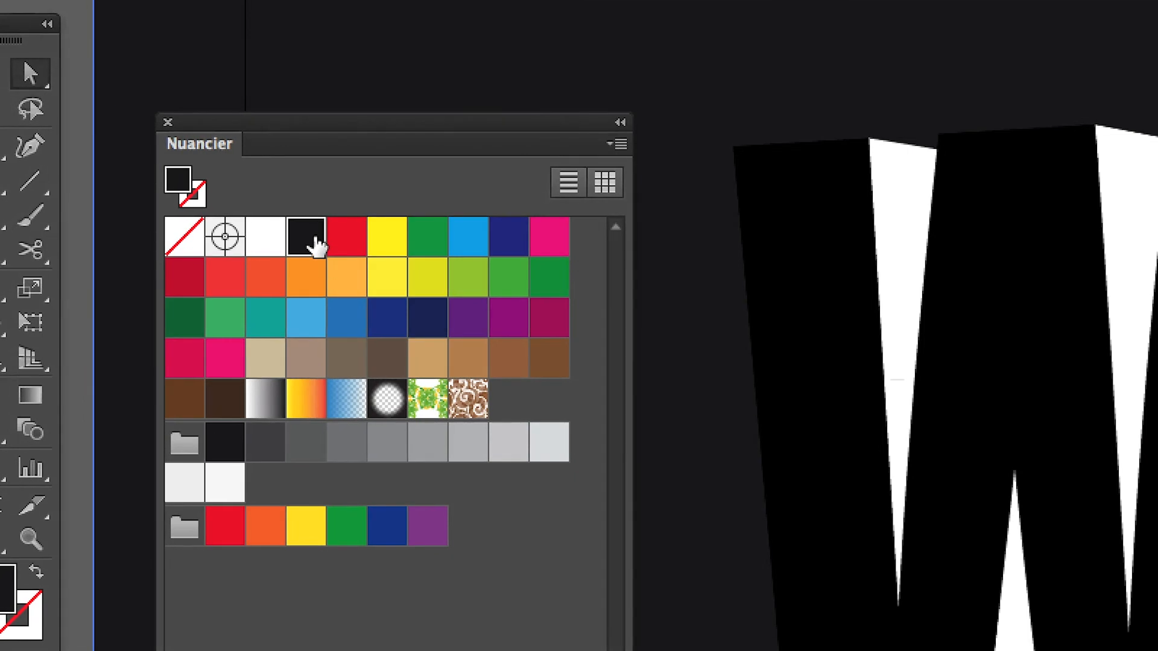
double_click(422, 365)
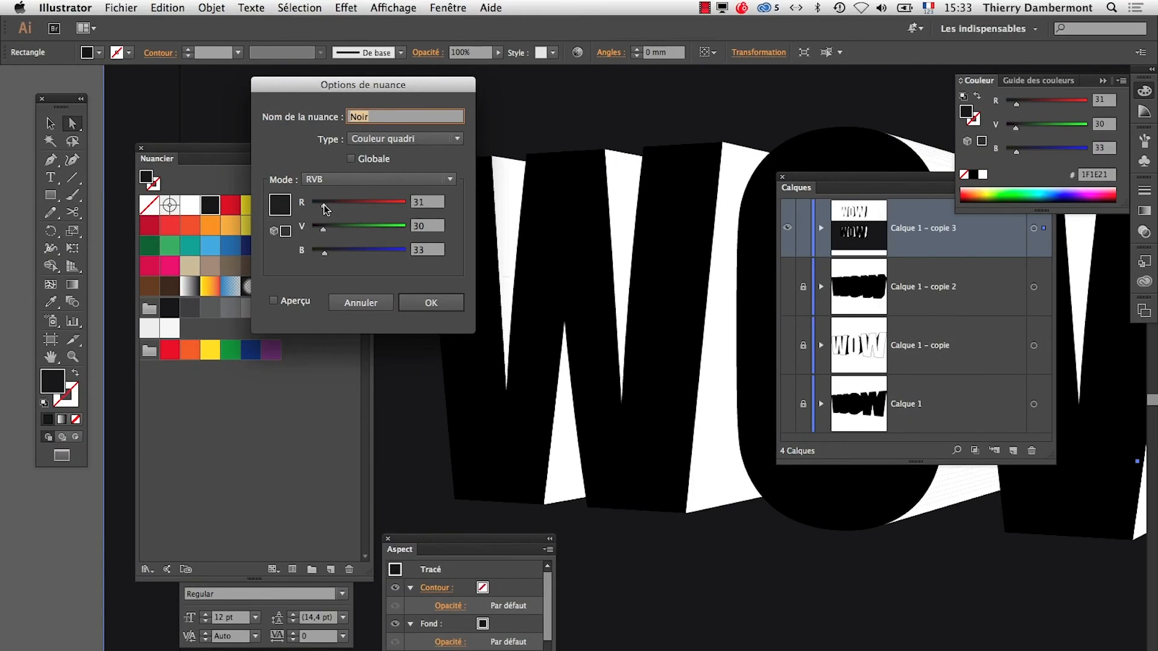
click(140, 6)
mouse_move(154, 14)
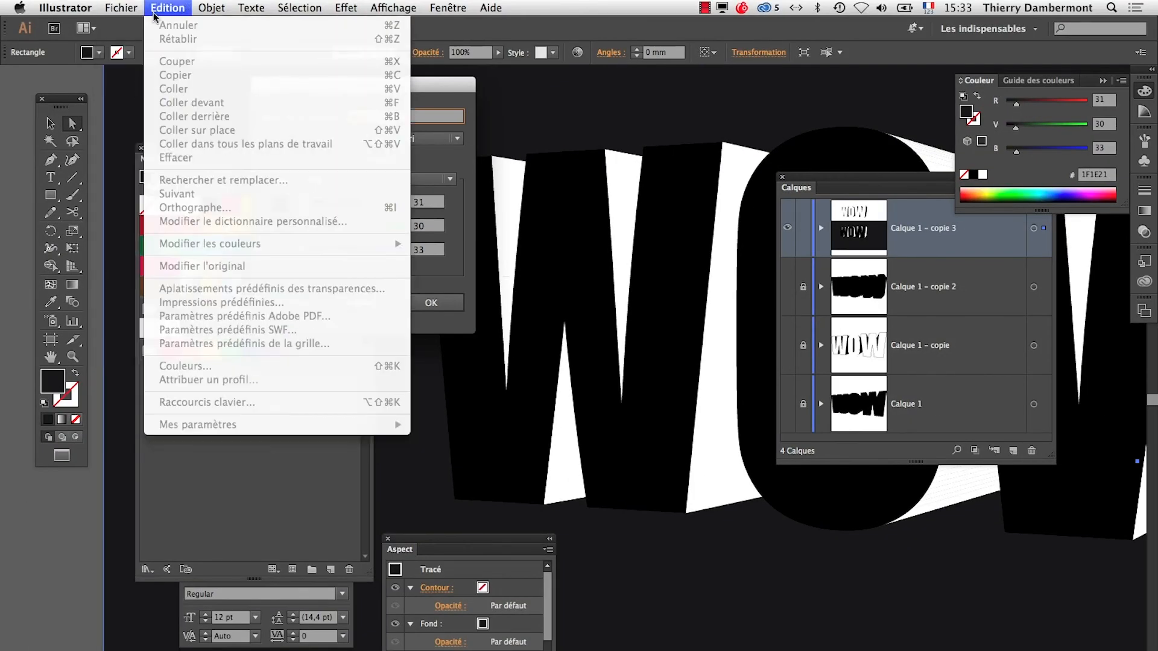
click(105, 263)
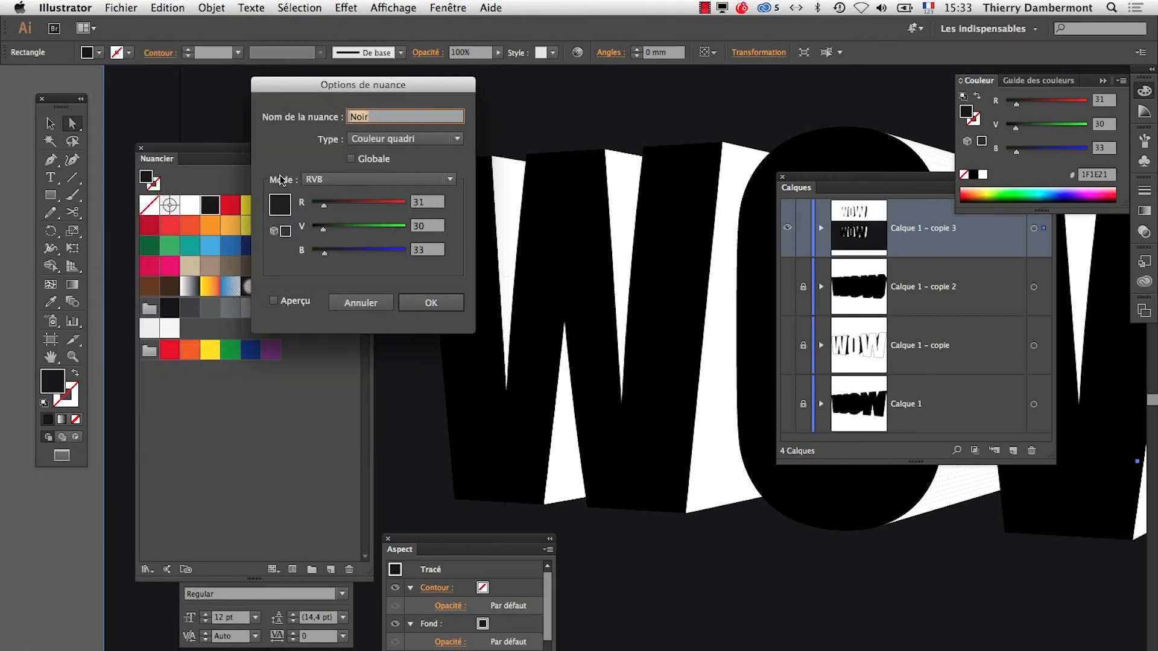
click(370, 302)
Show the document in its own window and review the profiles offered for a new document without creating one.
key(f)
key(f)
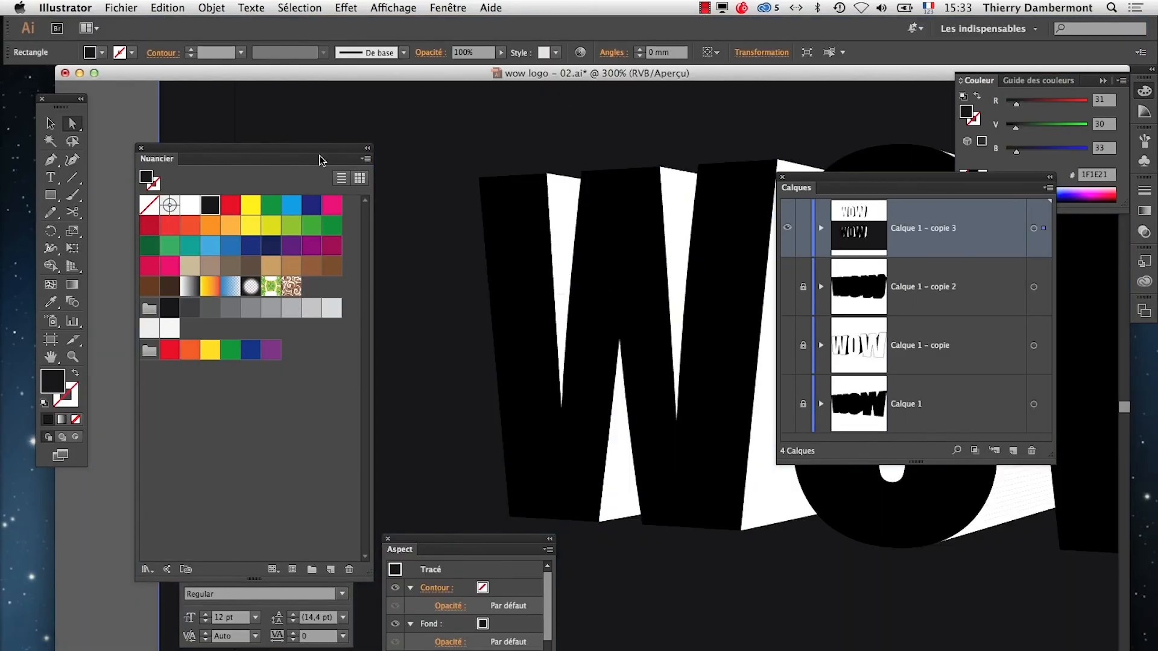
click(112, 7)
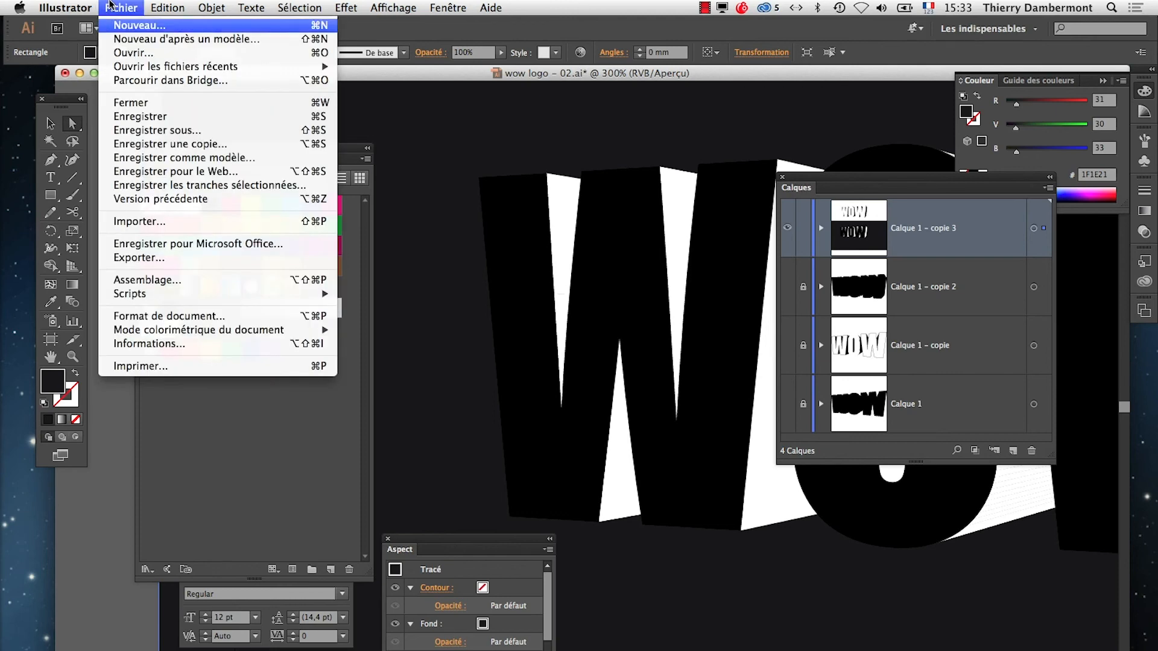
click(121, 19)
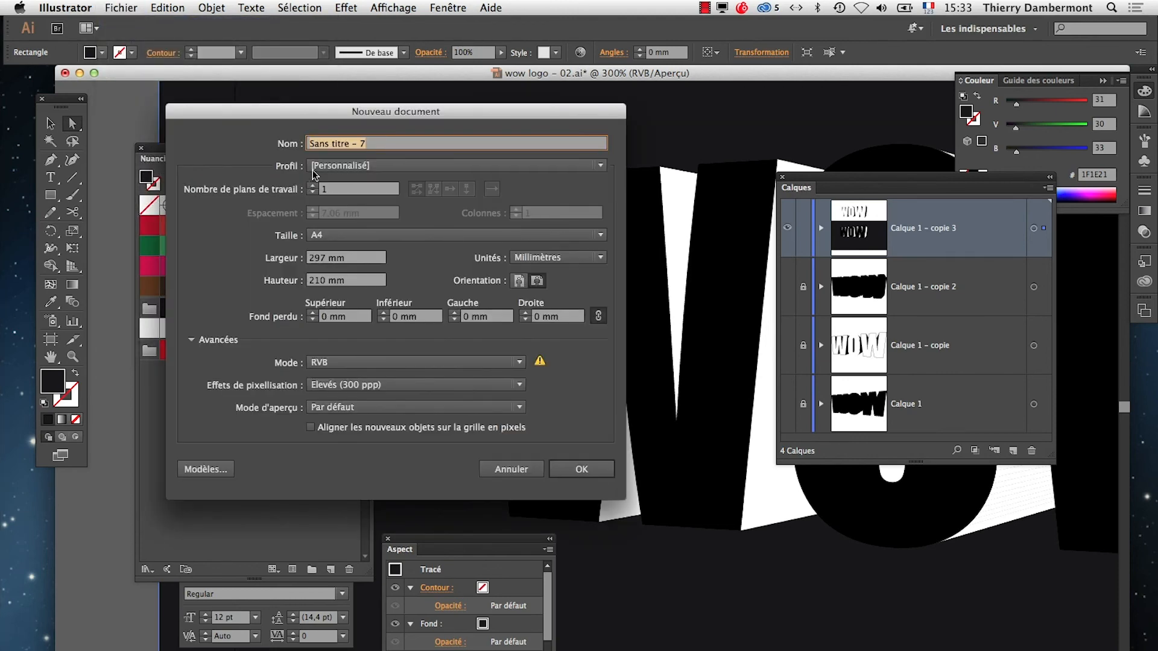
click(314, 170)
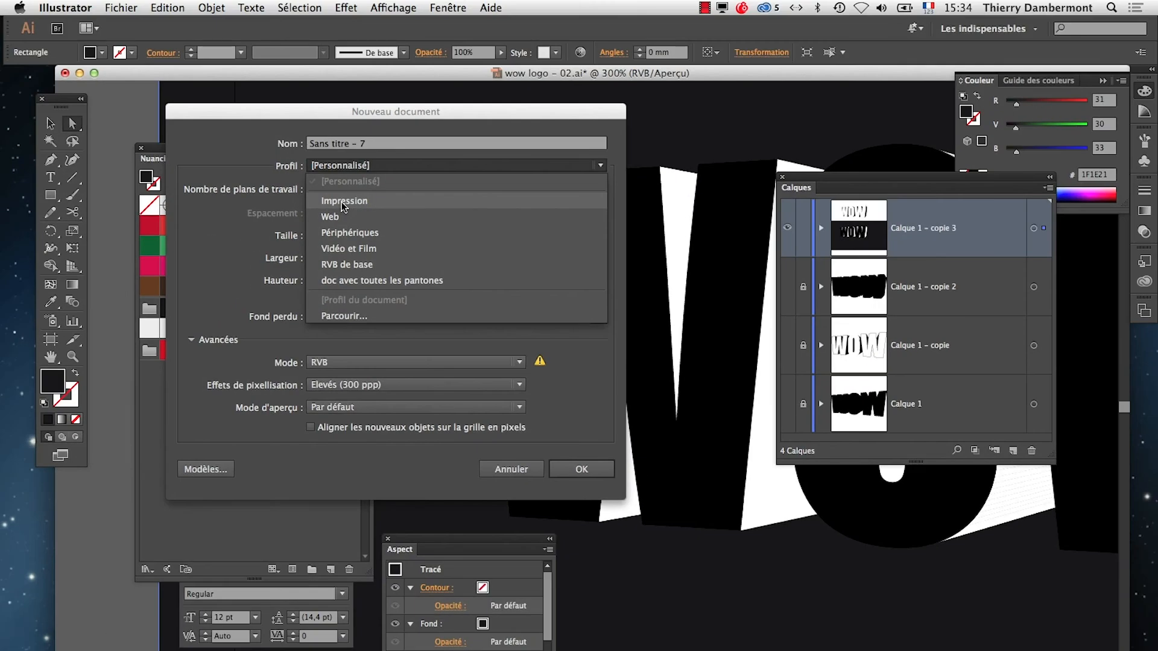
click(495, 471)
click(307, 468)
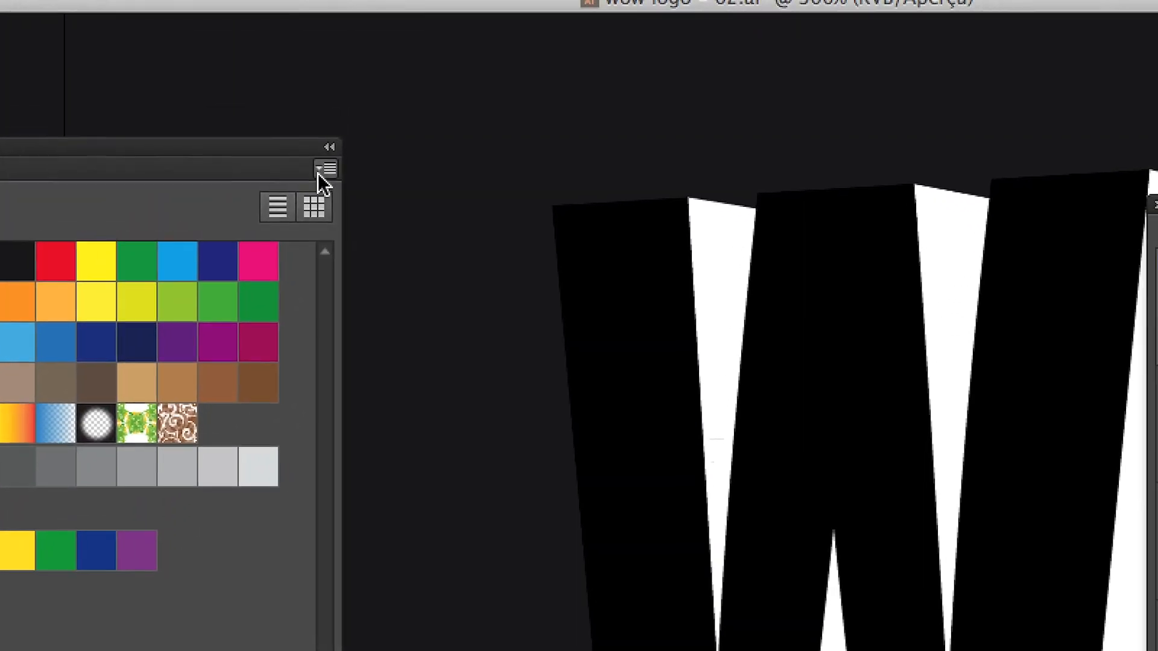
Create a swatch named "noir rvb" with R, V and B at 0, colouring the background rectangle pure black.
click(320, 173)
click(349, 174)
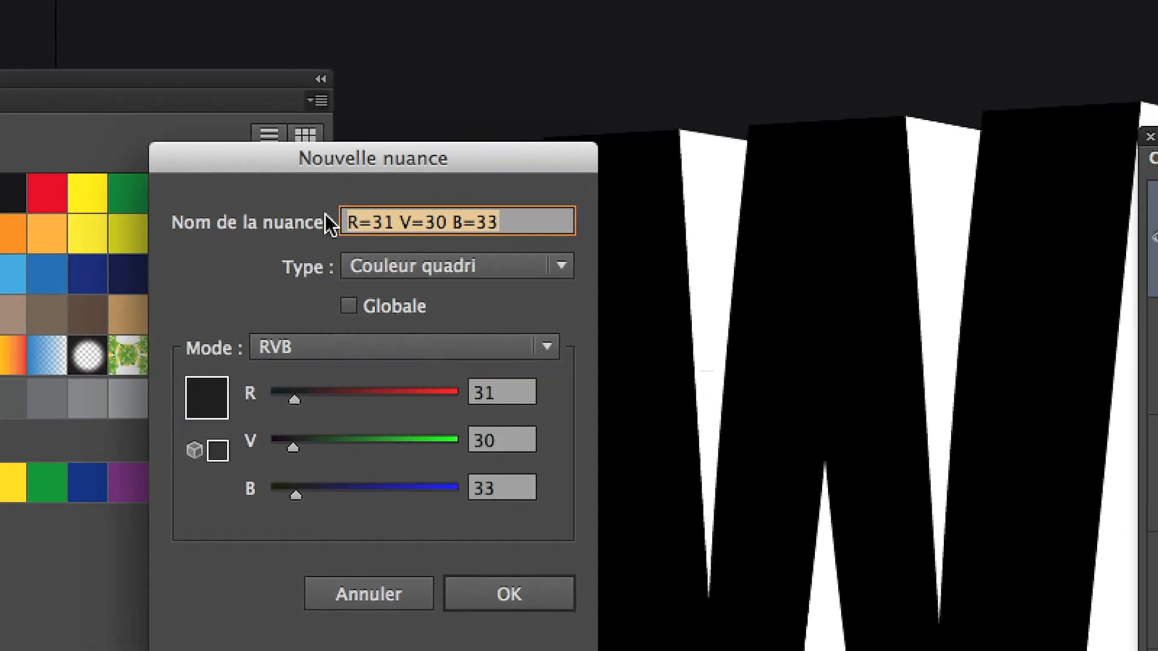
text(noir rvb)
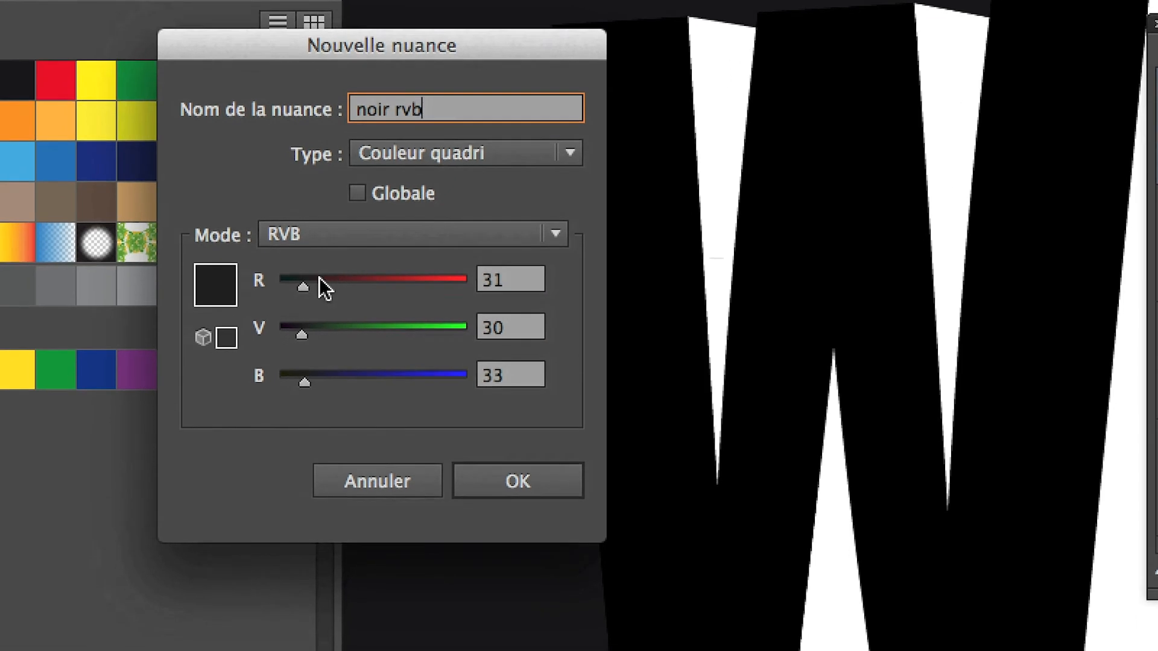
drag(320, 279, 275, 290)
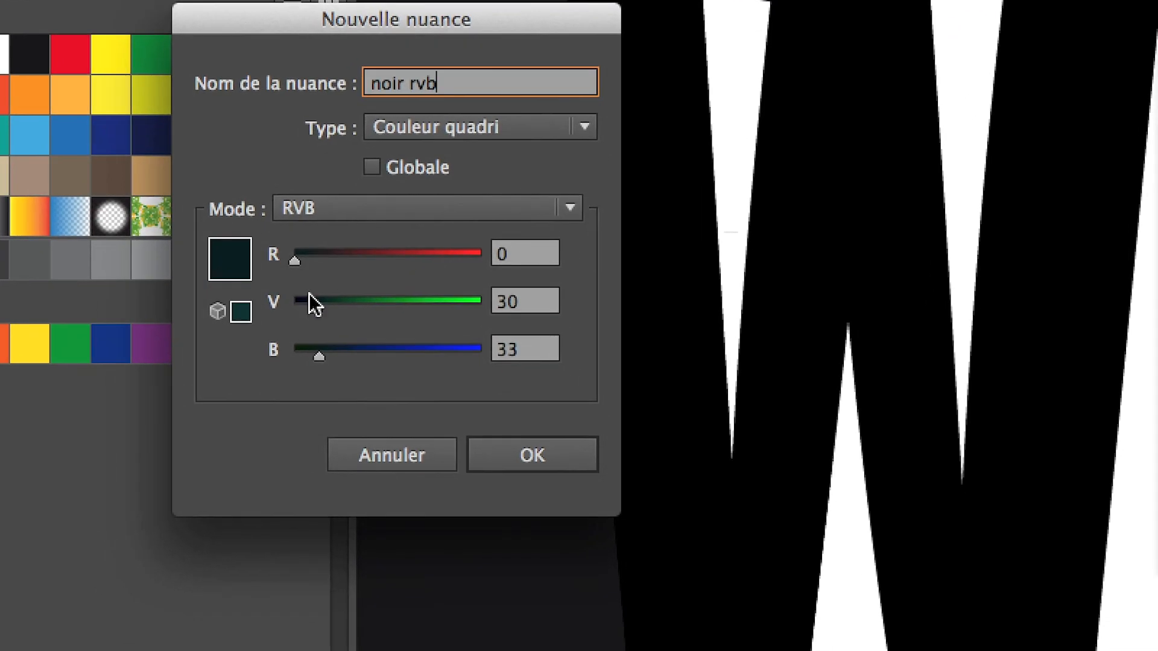
drag(297, 329, 279, 330)
drag(283, 383, 241, 380)
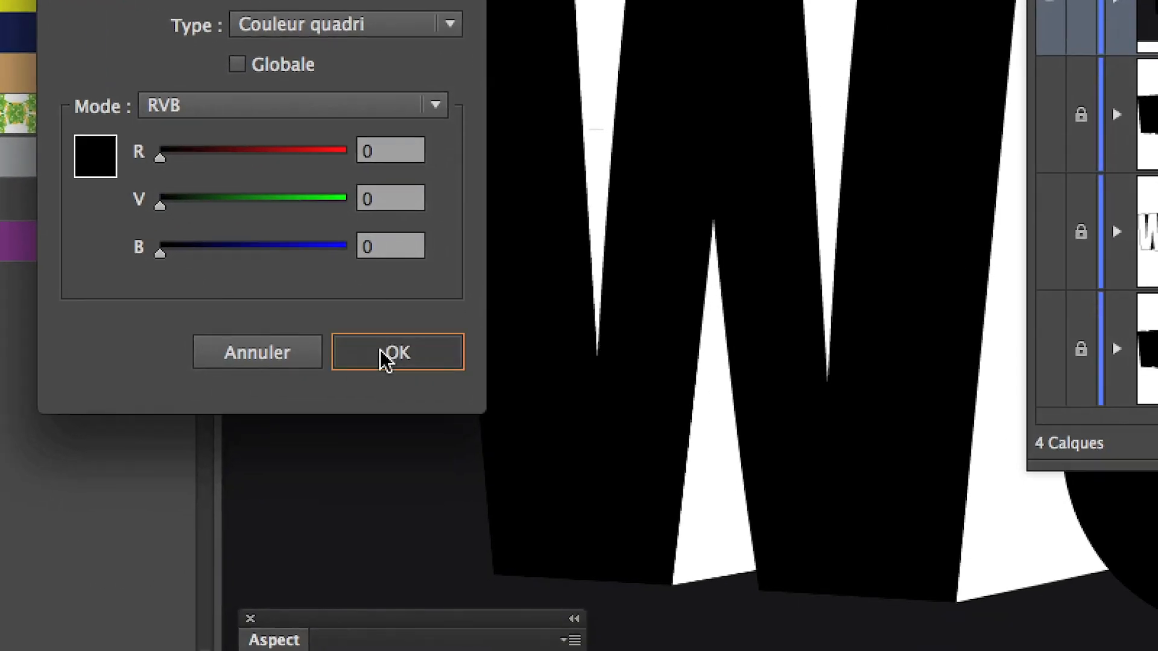
click(567, 416)
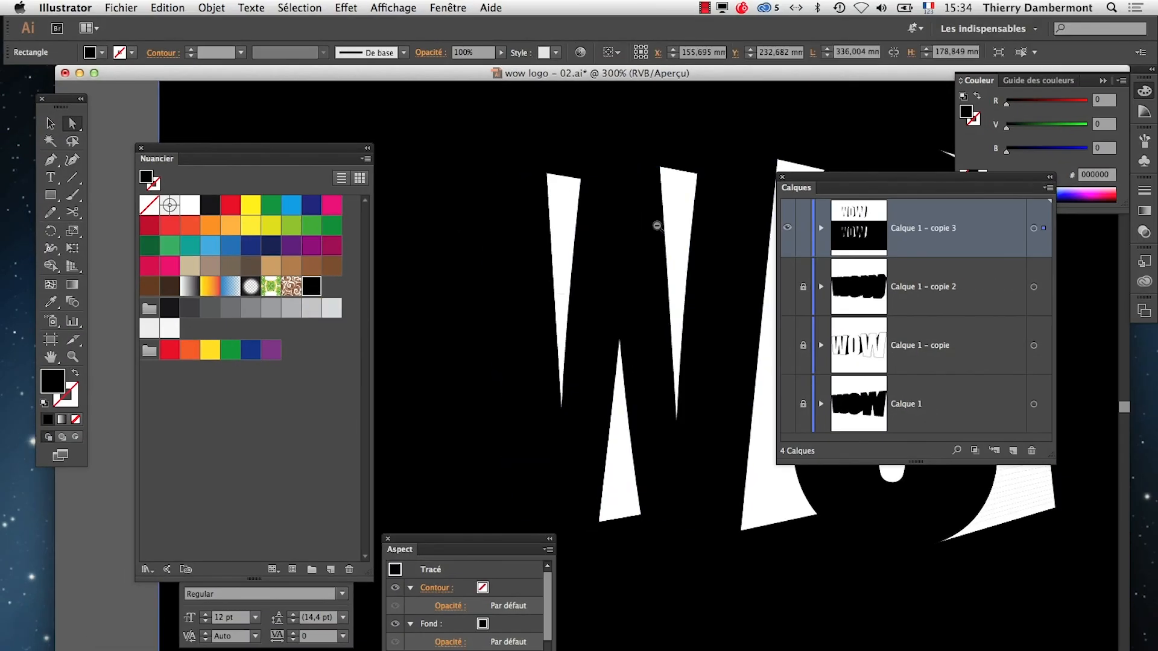
Inspect the lower WOW on its black background in full screen with panels hidden, looking closely at the O's white side face.
alt+click(658, 226)
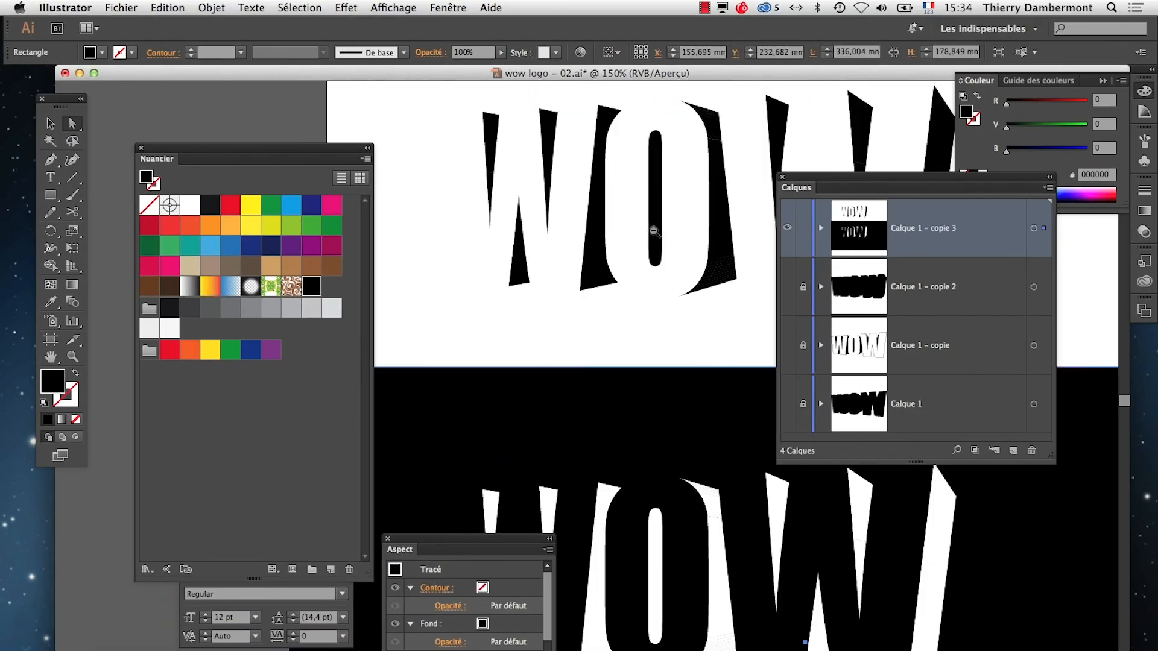
drag(565, 357, 597, 200)
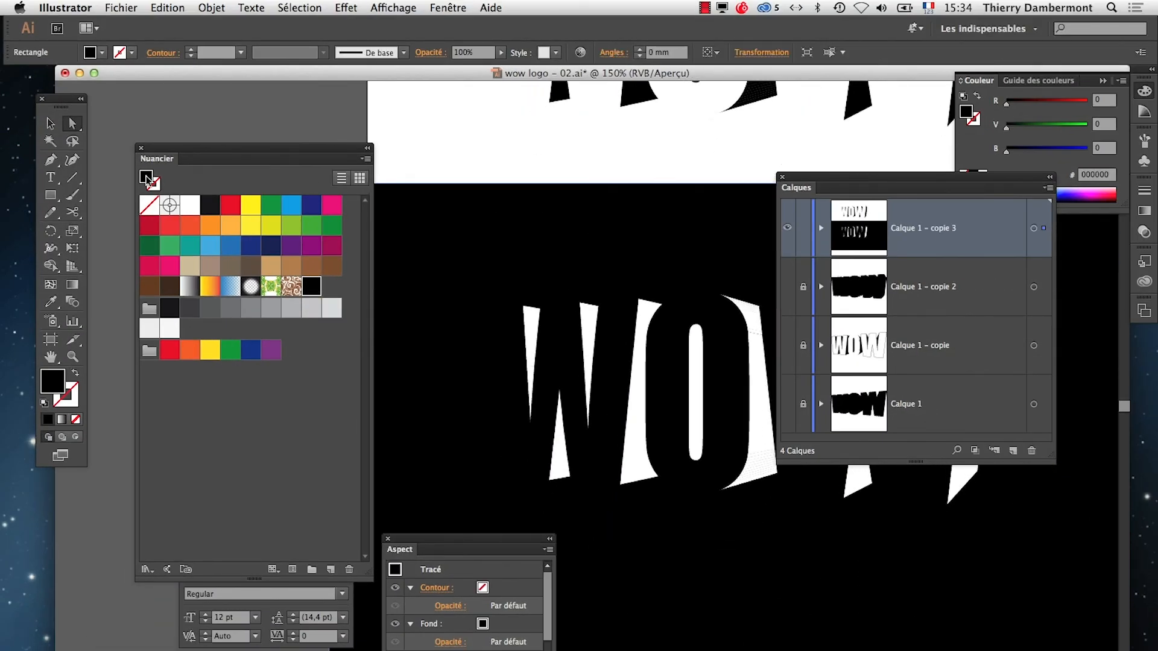
drag(196, 151, 176, 147)
click(400, 199)
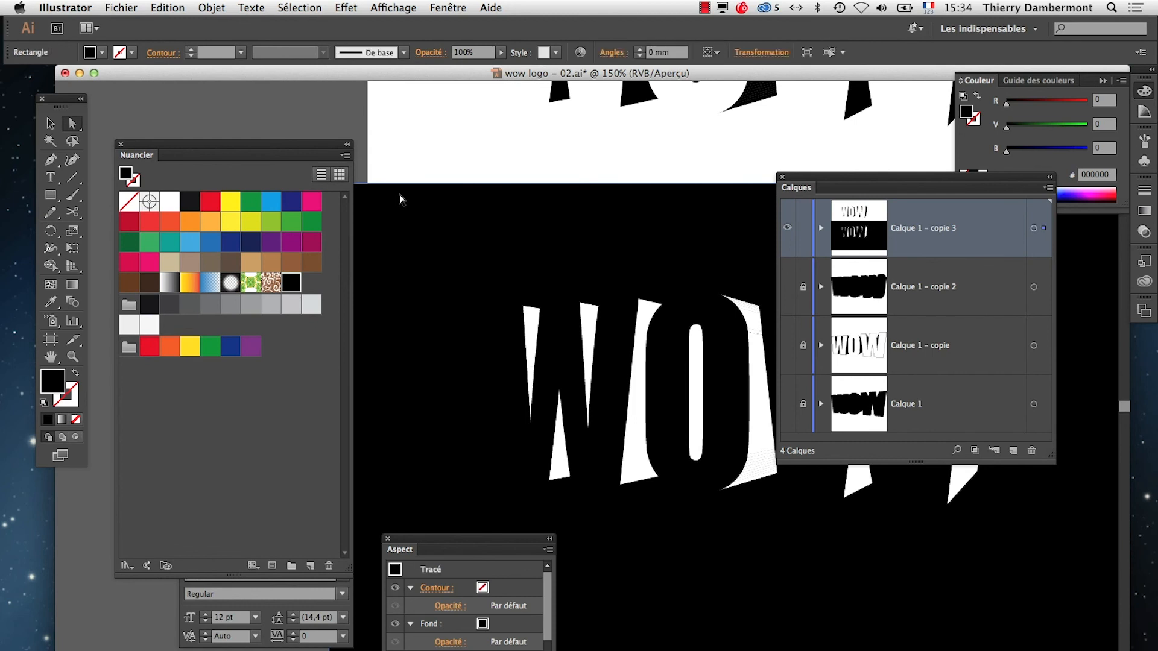
key(super+plus)
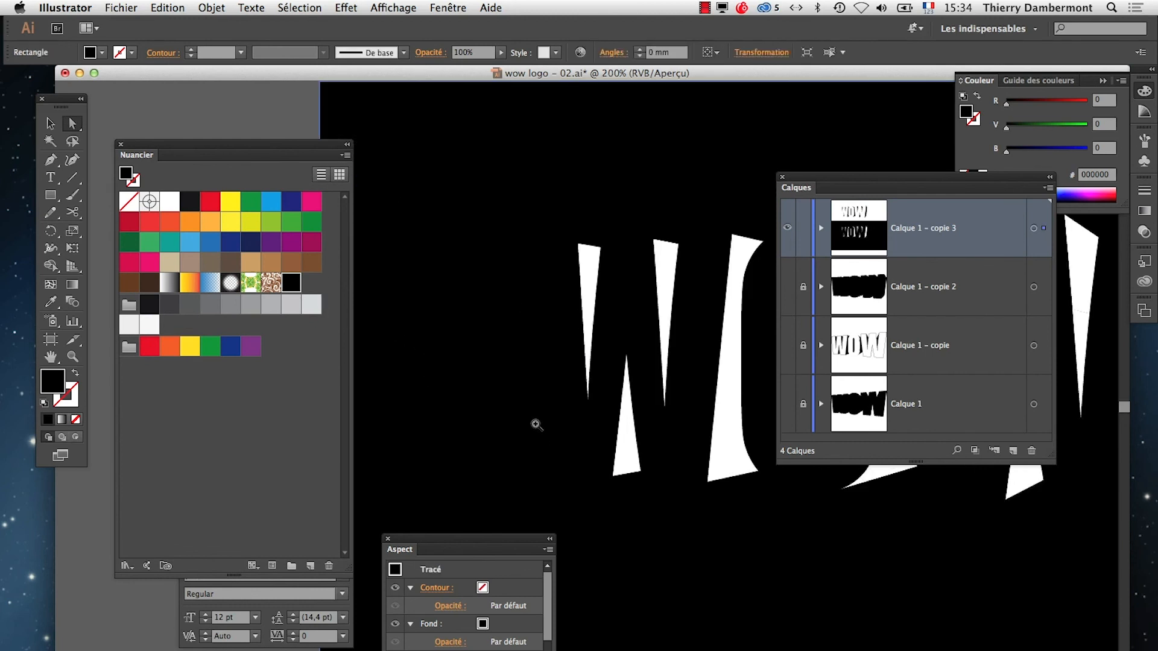
key(super+plus)
key(Tab)
key(f)
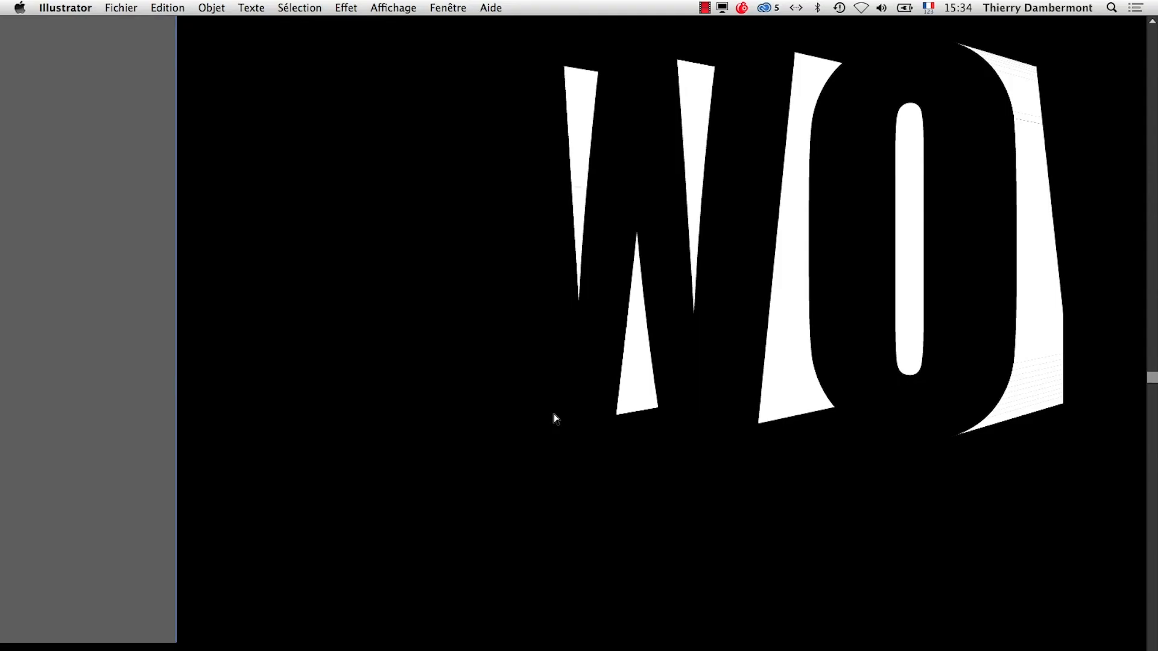
drag(547, 414, 152, 481)
key(z)
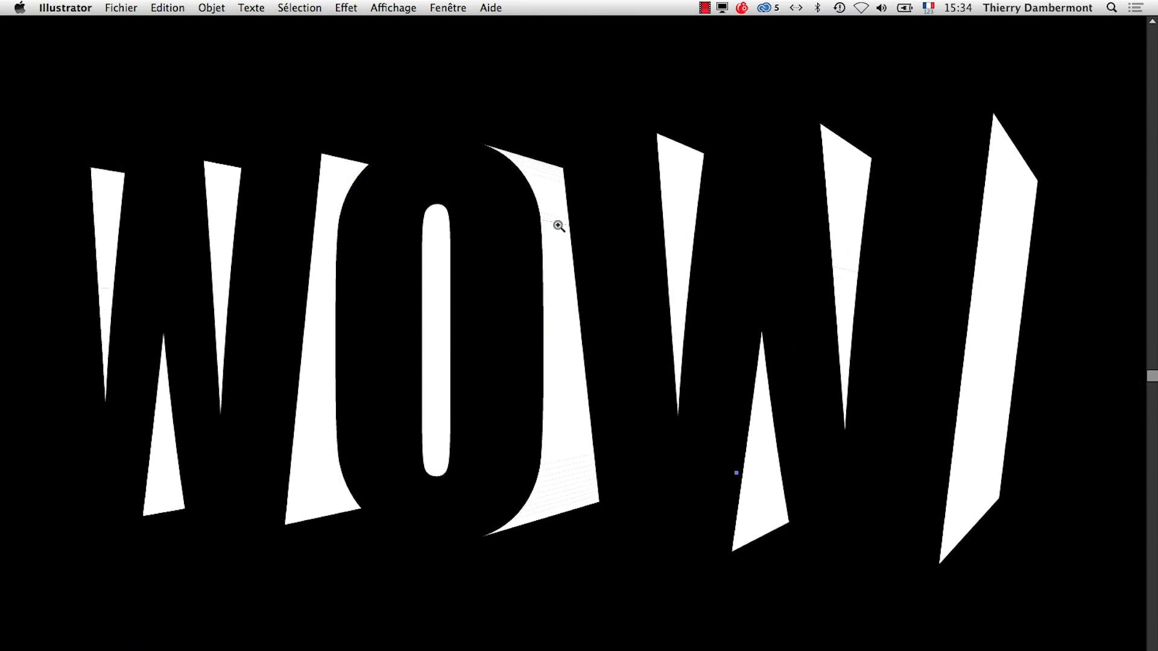
click(558, 222)
click(566, 344)
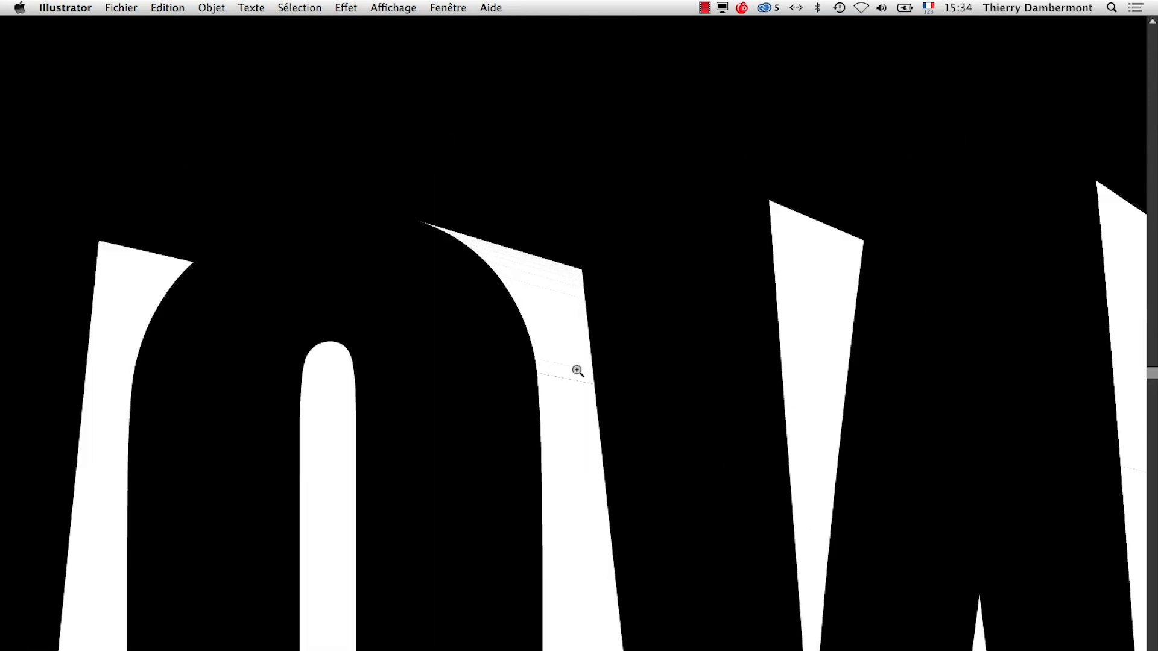
Examine the fine seams on the O's side face up close and the whole inverted WOW, restoring the panels.
click(578, 374)
click(578, 395)
click(567, 380)
click(558, 344)
click(558, 329)
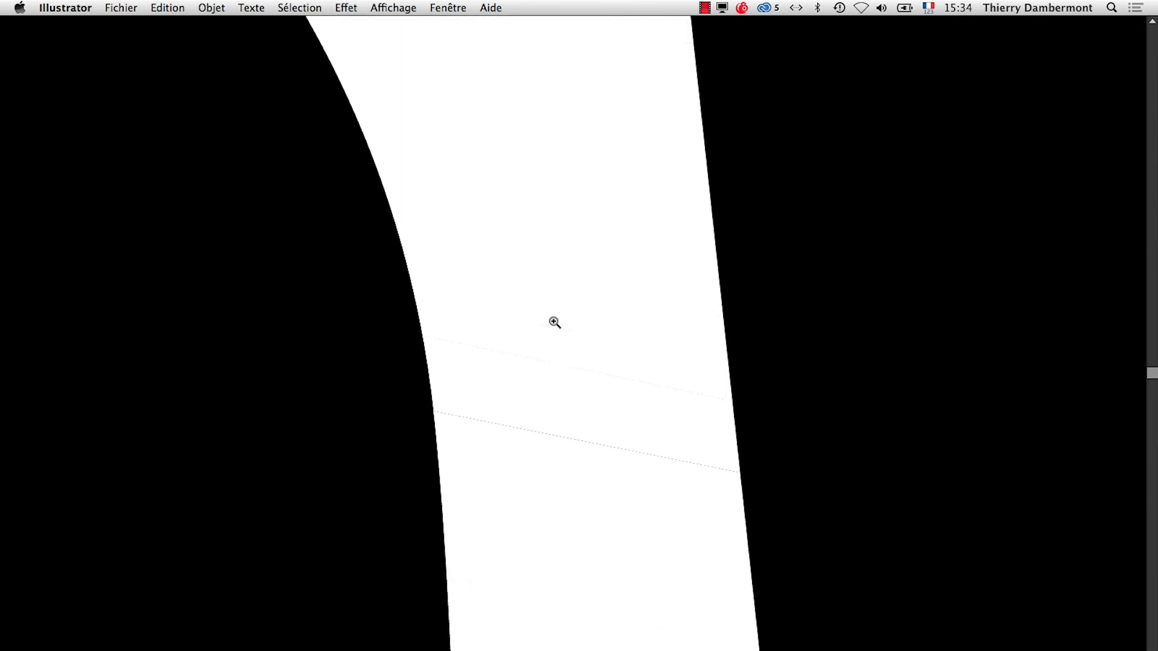
click(552, 350)
alt+click(548, 382)
alt+click(546, 383)
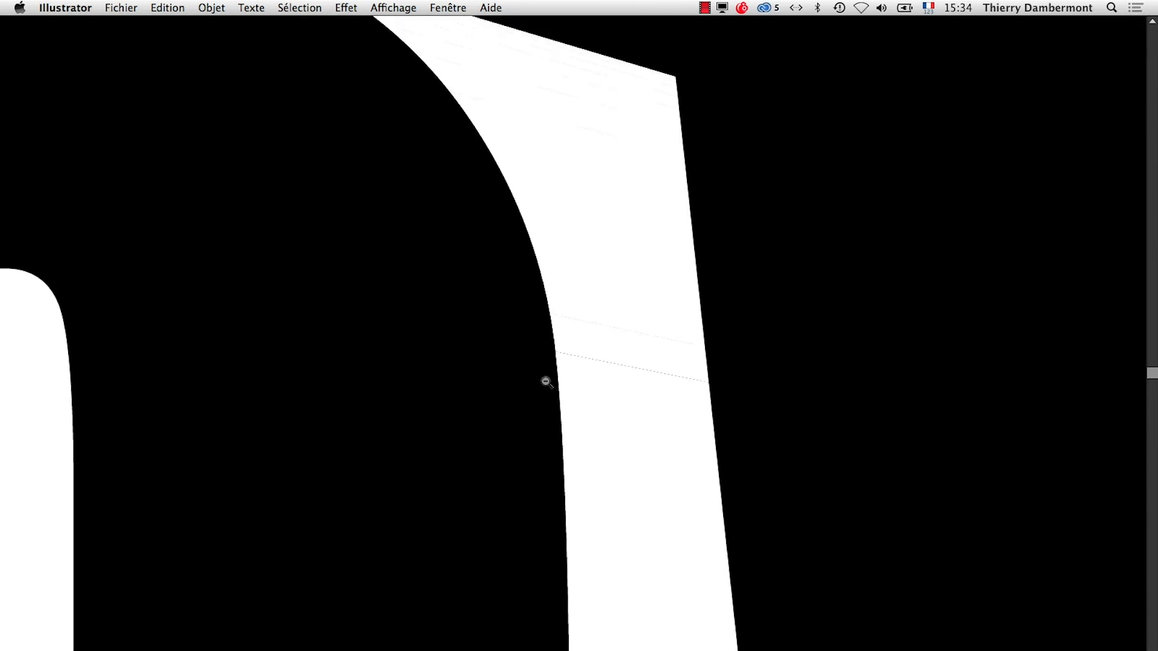
alt+click(545, 382)
alt+click(546, 381)
alt+click(547, 380)
alt+click(546, 380)
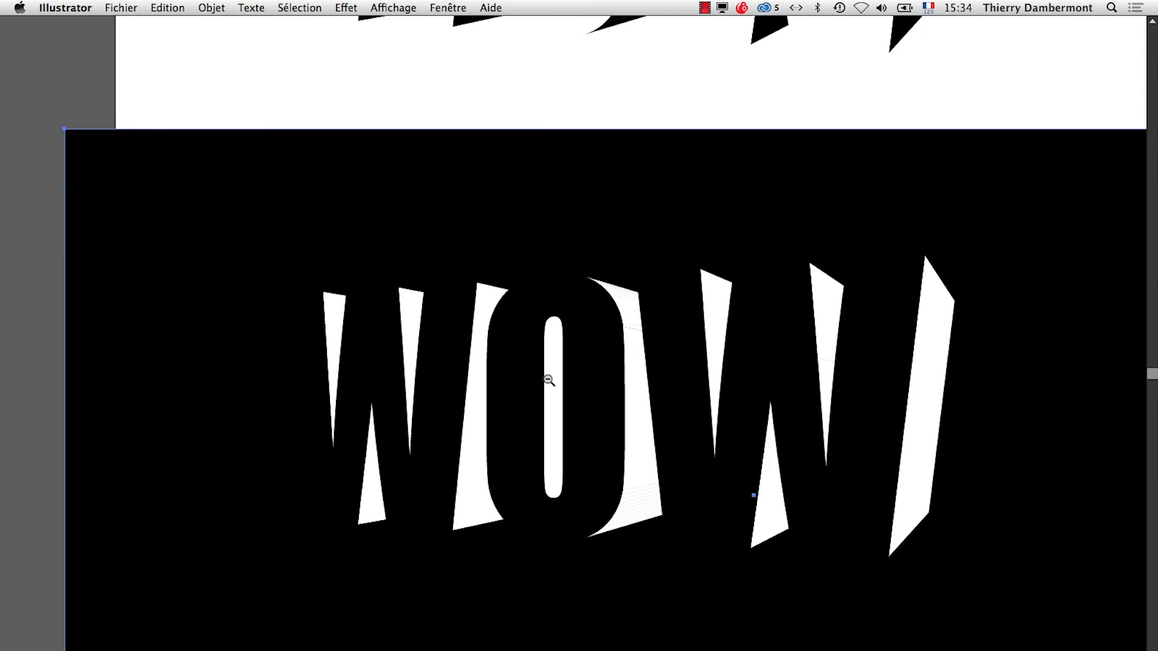
drag(547, 379, 495, 311)
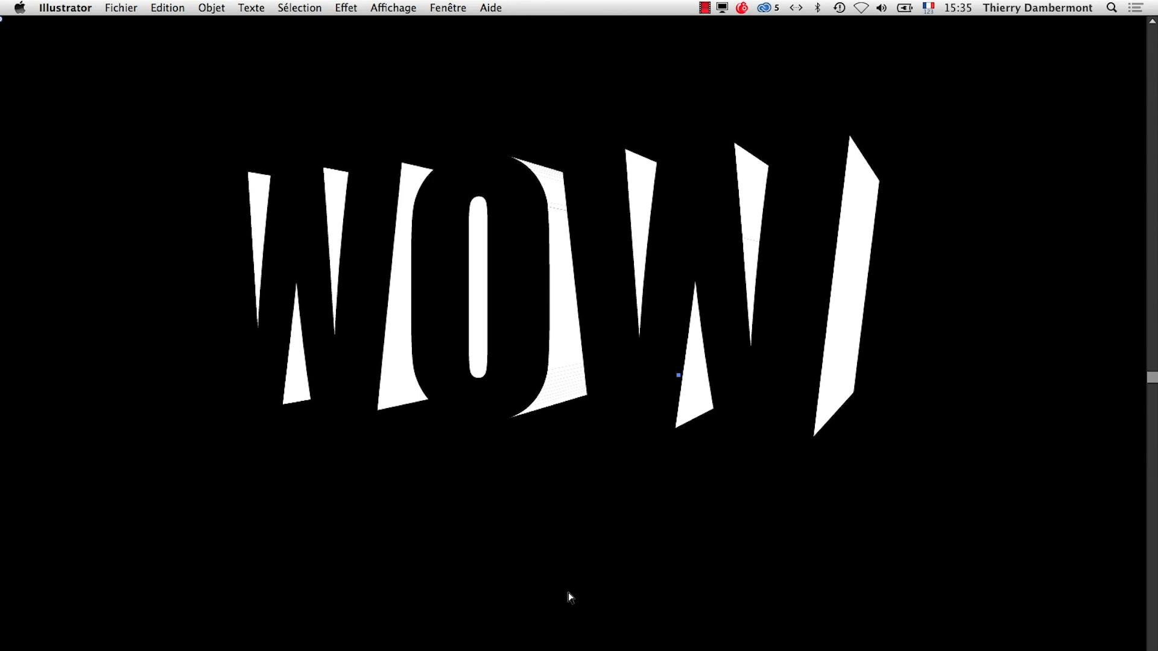
key(Tab)
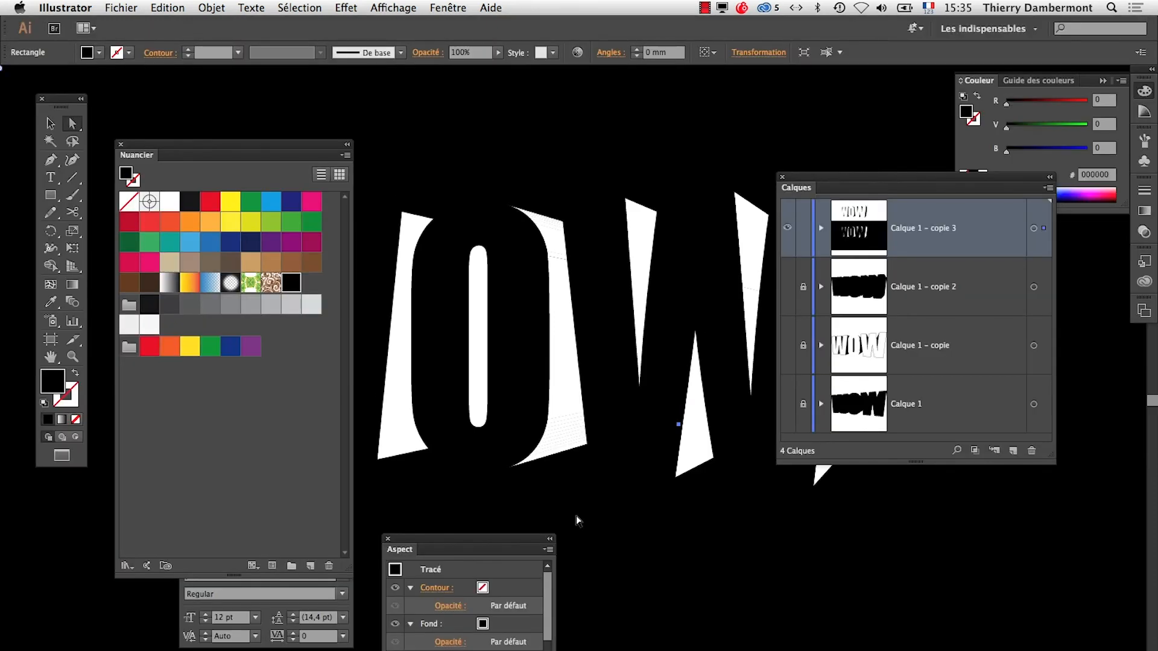
alt+super+click(569, 480)
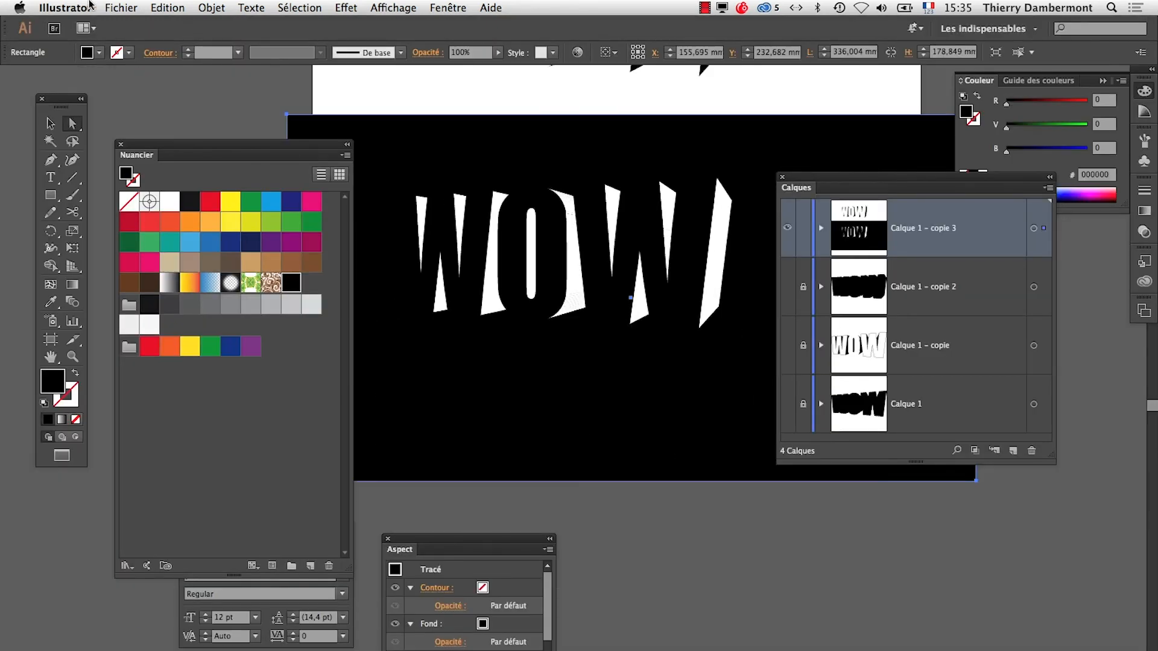
Save the document as a new version named "wow logo - 03.ai" in Illustrator CC format and deselect the background rectangle.
click(121, 8)
click(154, 119)
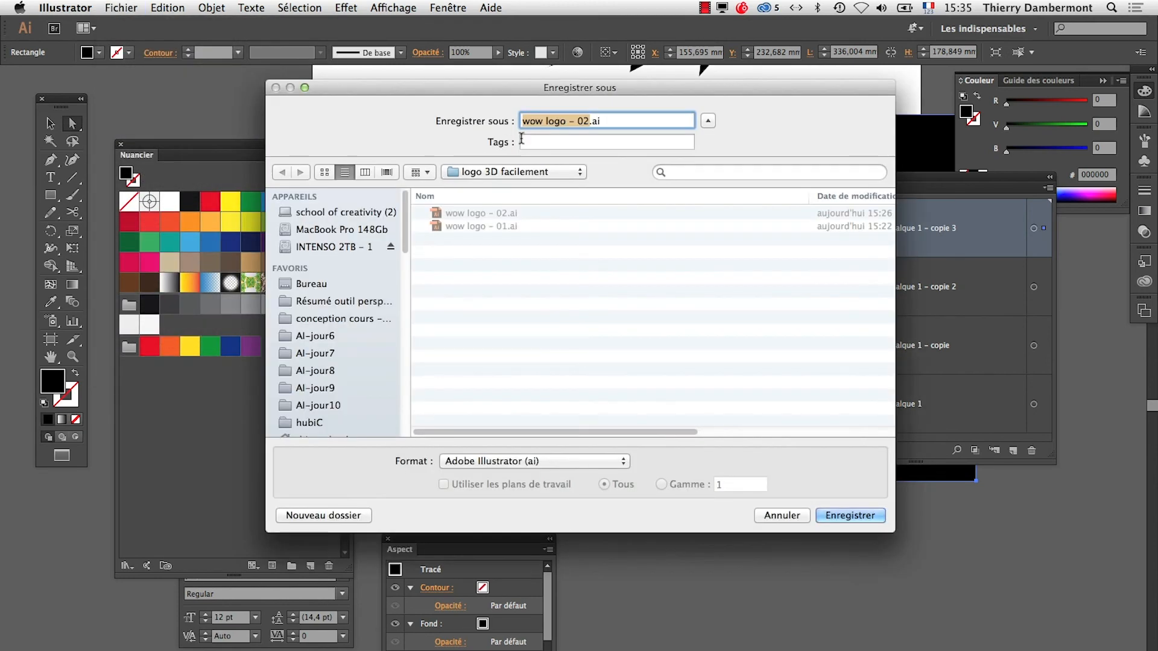
click(585, 121)
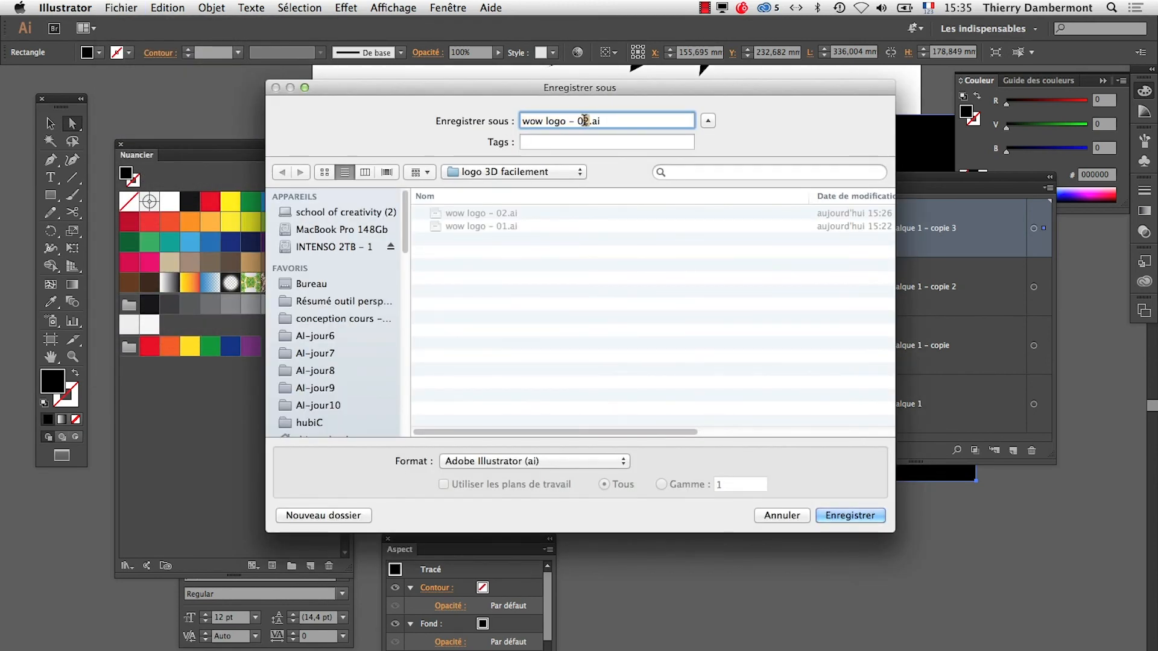
key(Delete)
text(3)
key(Return)
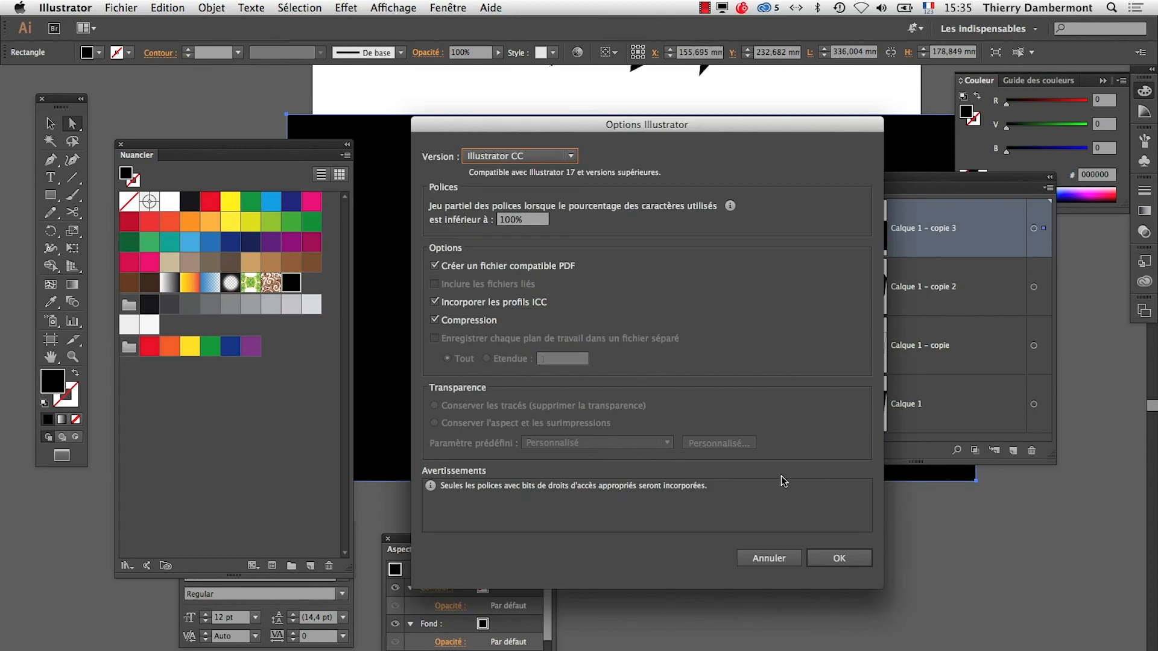
click(839, 558)
click(850, 507)
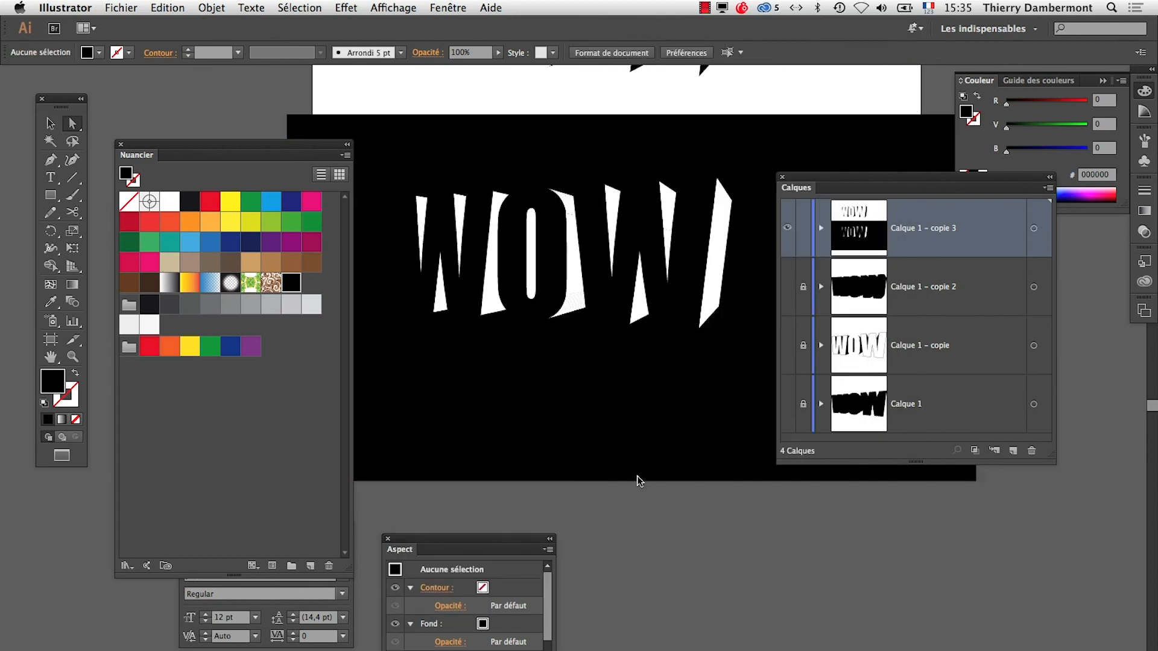
Reset the Les indispensables workspace and create a new blank document with the Bibliothèques panel collapsed.
click(986, 29)
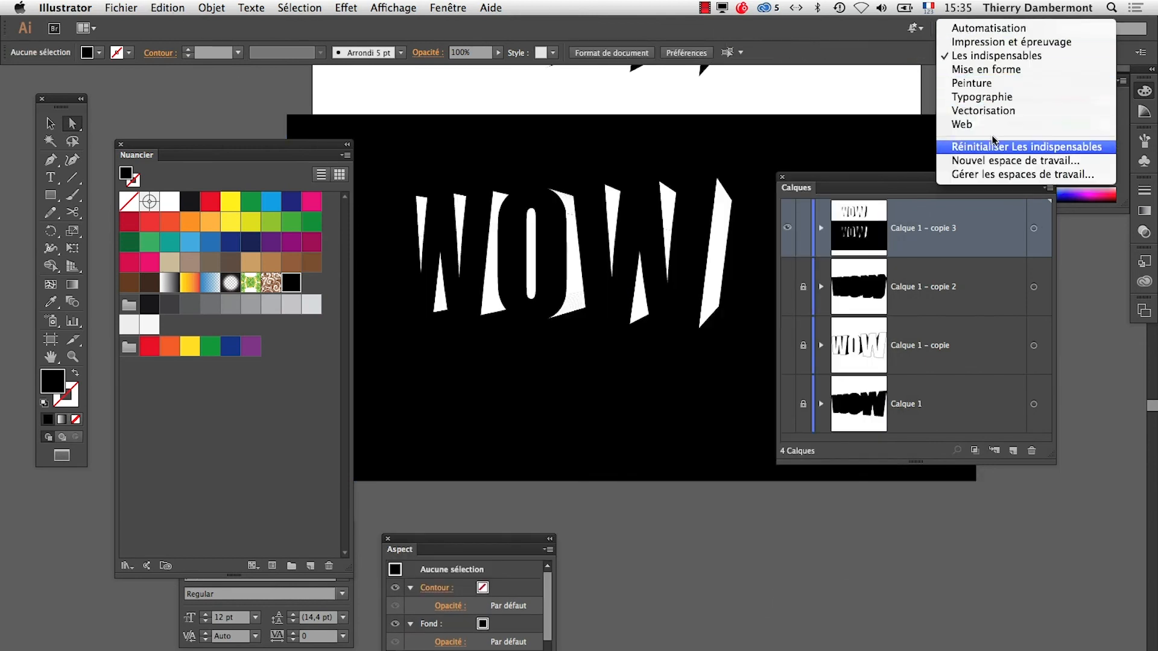
click(973, 148)
click(121, 7)
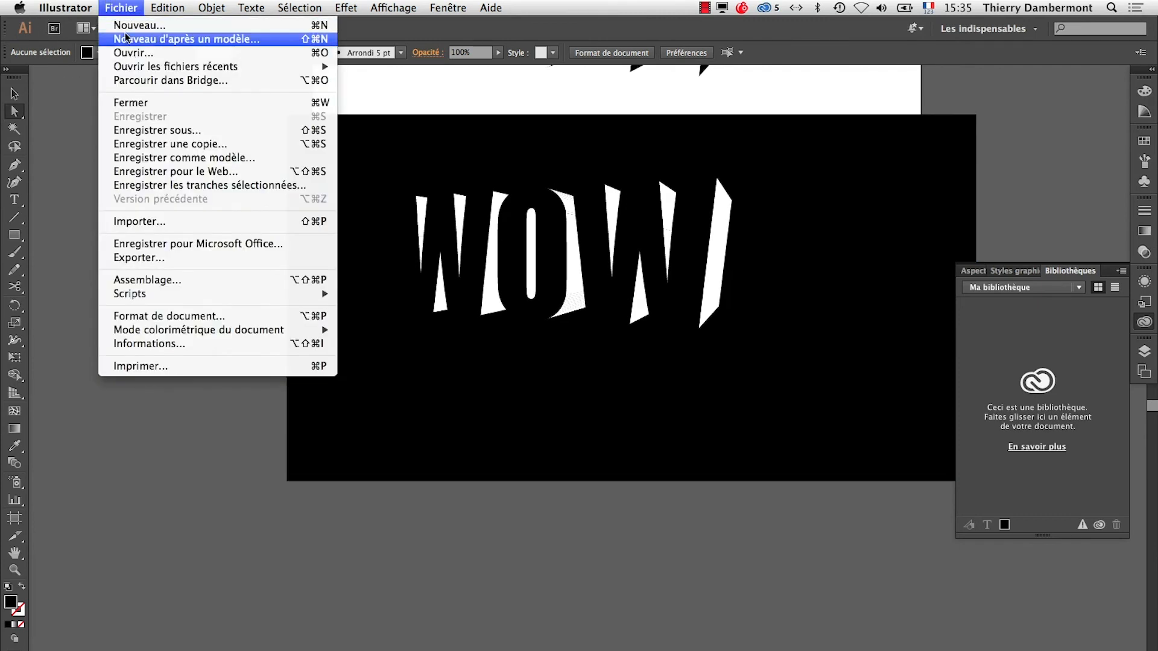
click(130, 21)
click(596, 472)
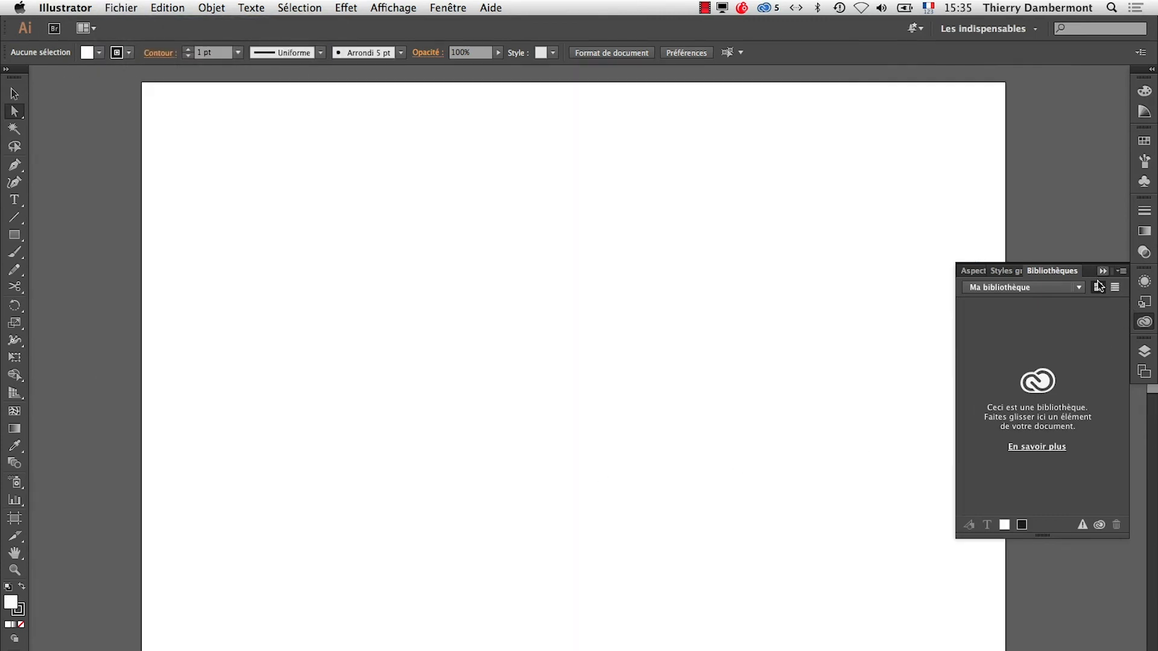
click(1103, 271)
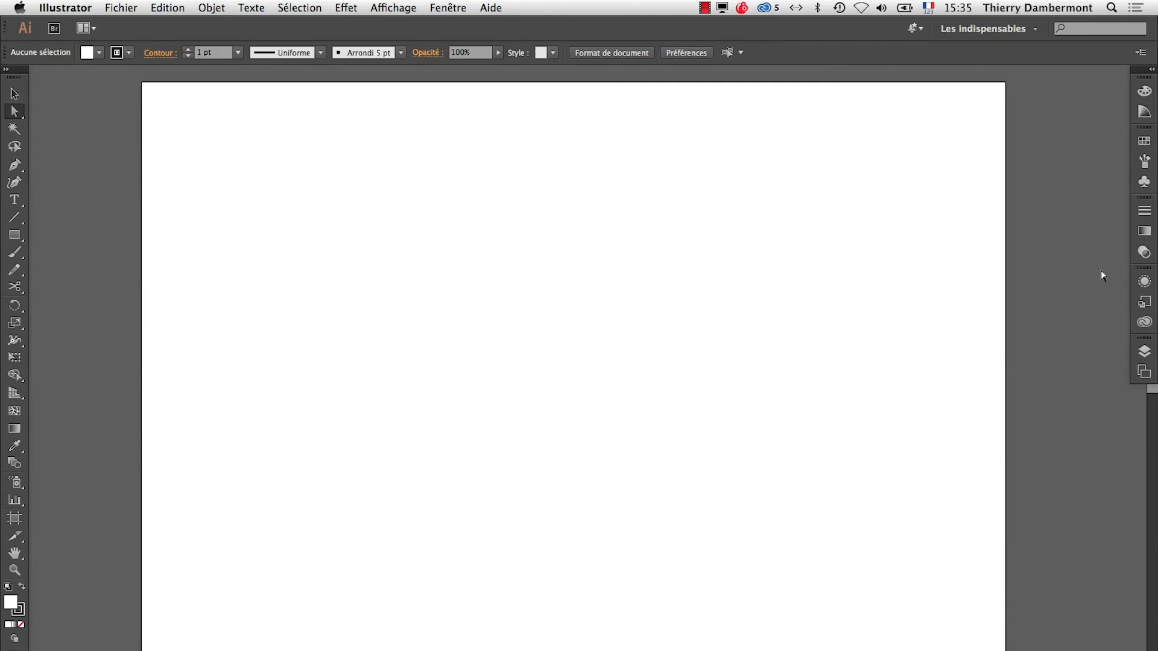